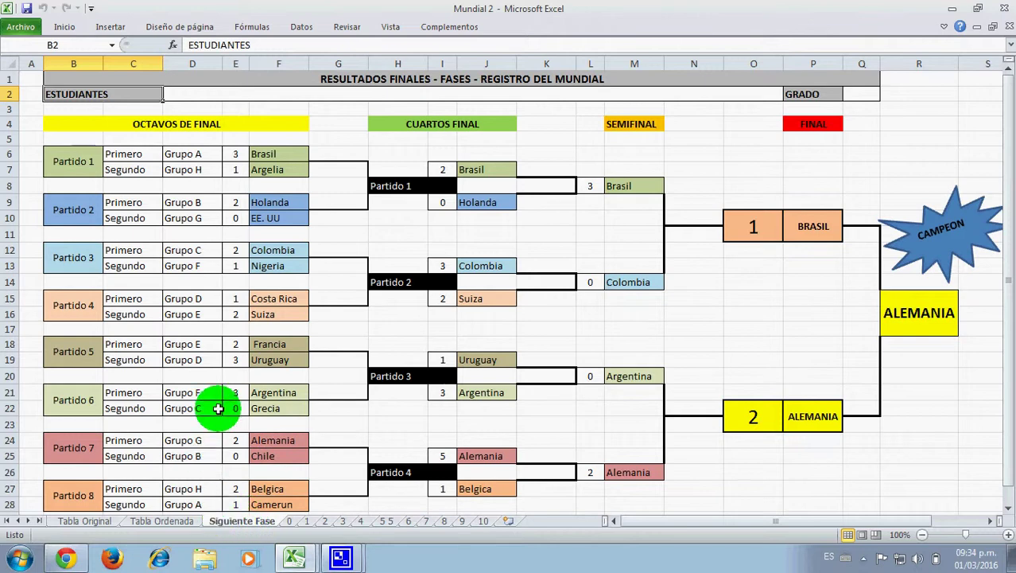
- Review the Tabla Original and Tabla Ordenada sheets, including the goal-difference formulas, and the finished bracket on Siguiente Fase
click(85, 521)
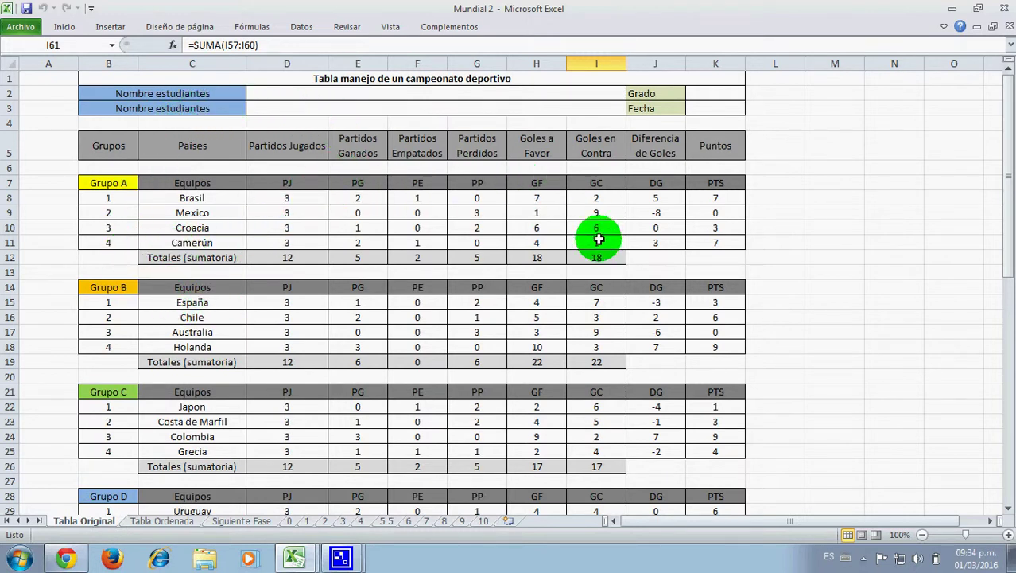
click(654, 197)
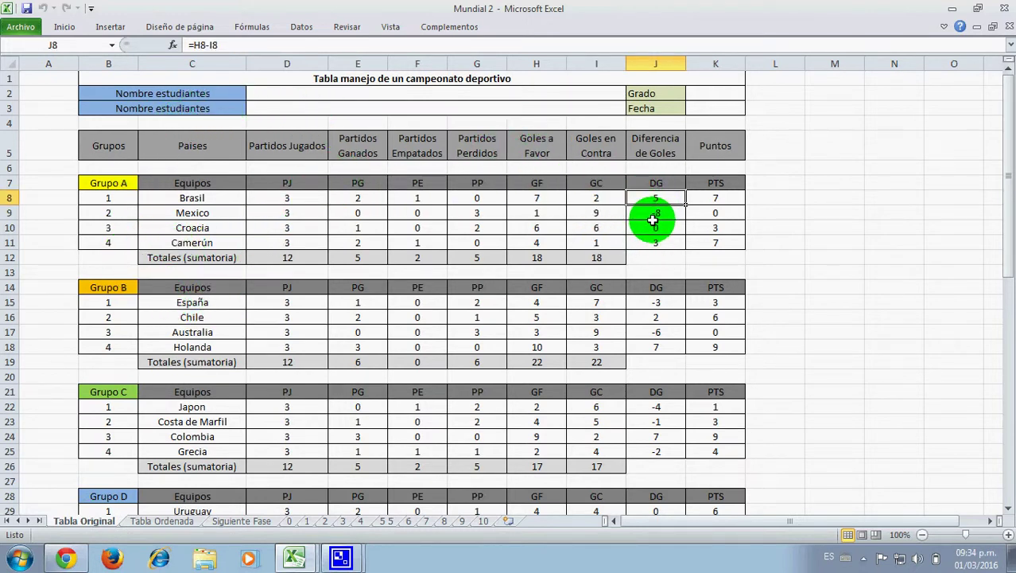
click(654, 214)
click(159, 521)
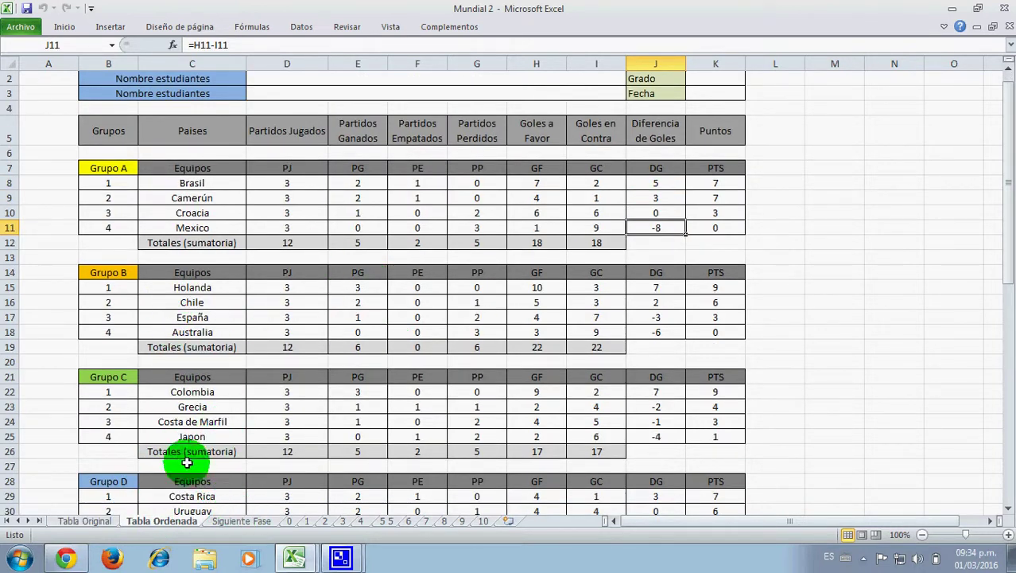
click(241, 521)
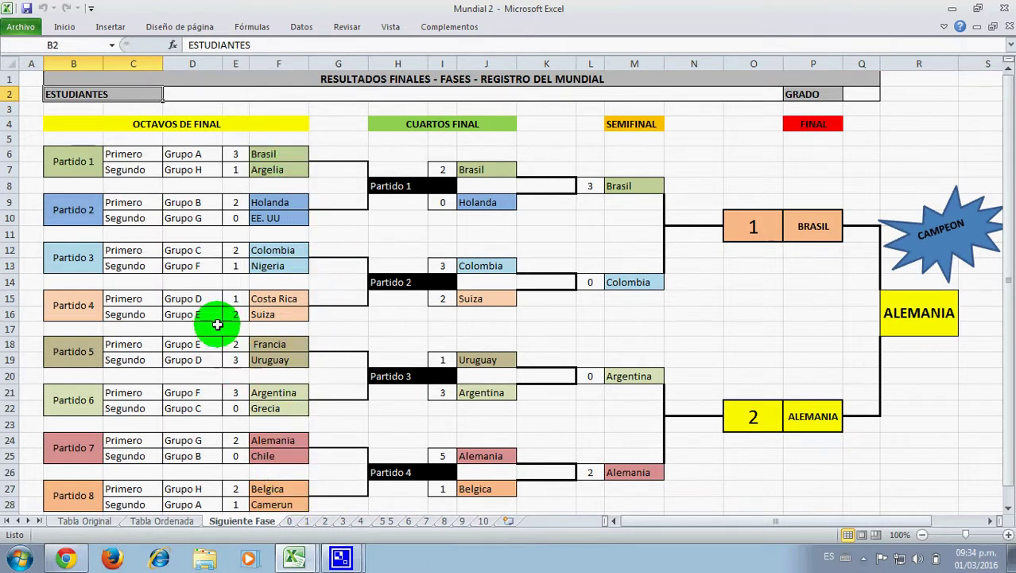
click(72, 162)
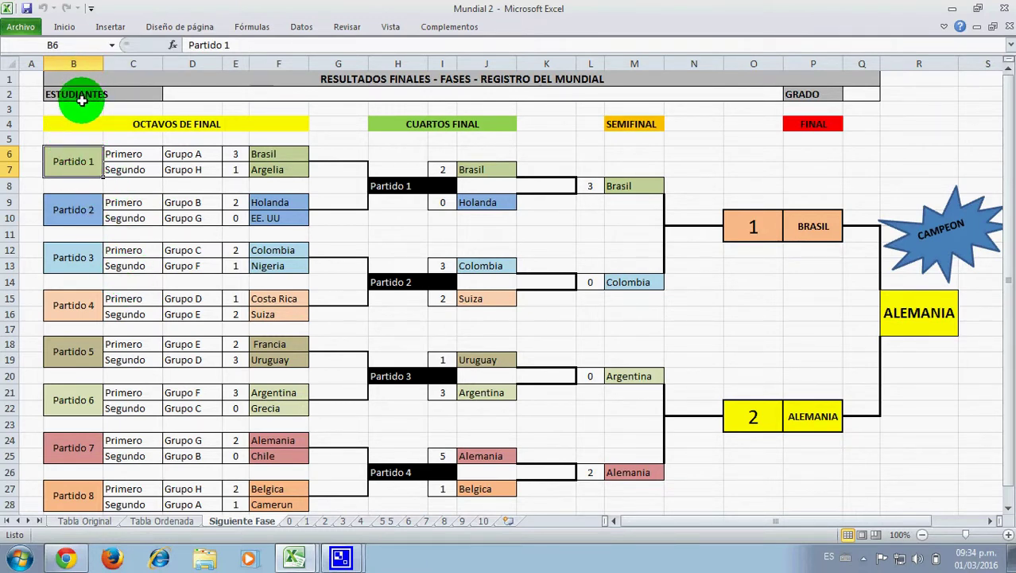
- Enter "Partido 1" in cell B6 of sheet 0
click(289, 521)
click(142, 200)
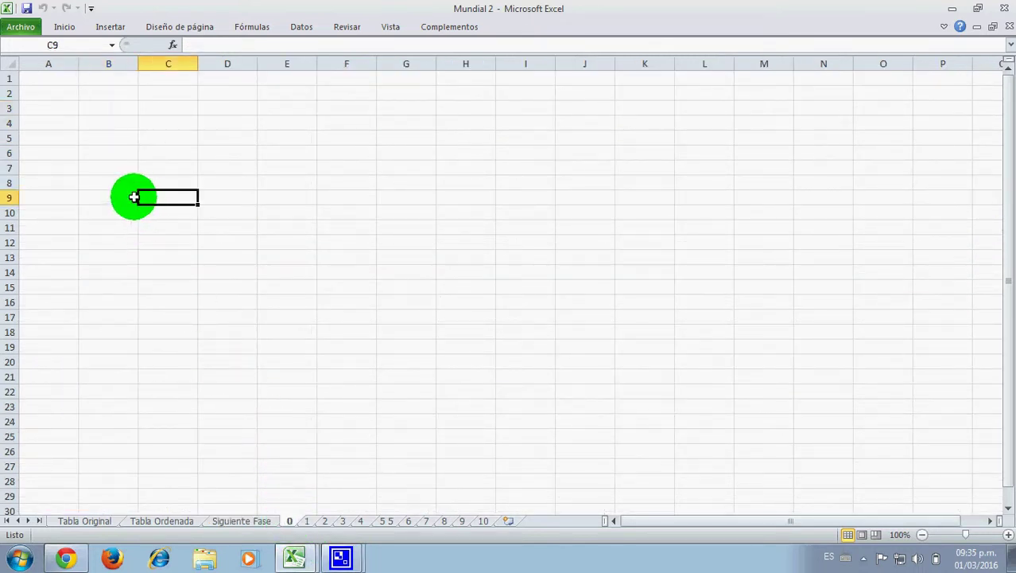
click(100, 152)
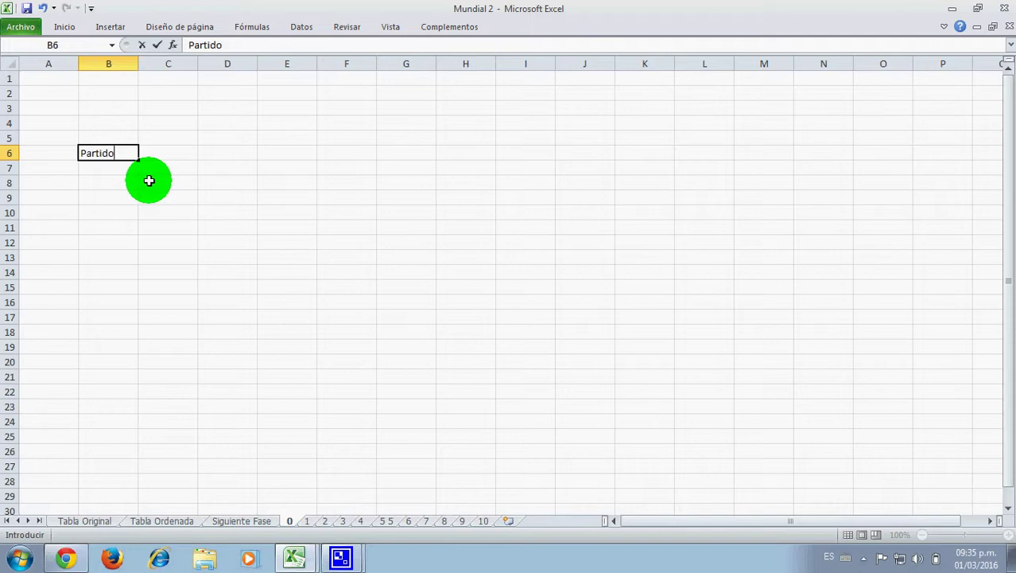
text(Partido )
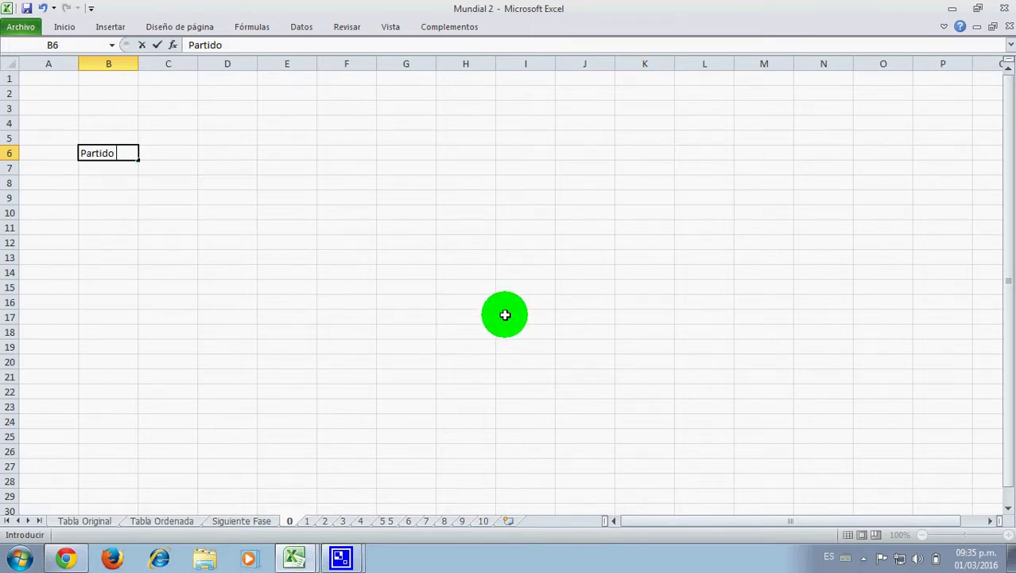
text(1)
click(535, 318)
click(125, 151)
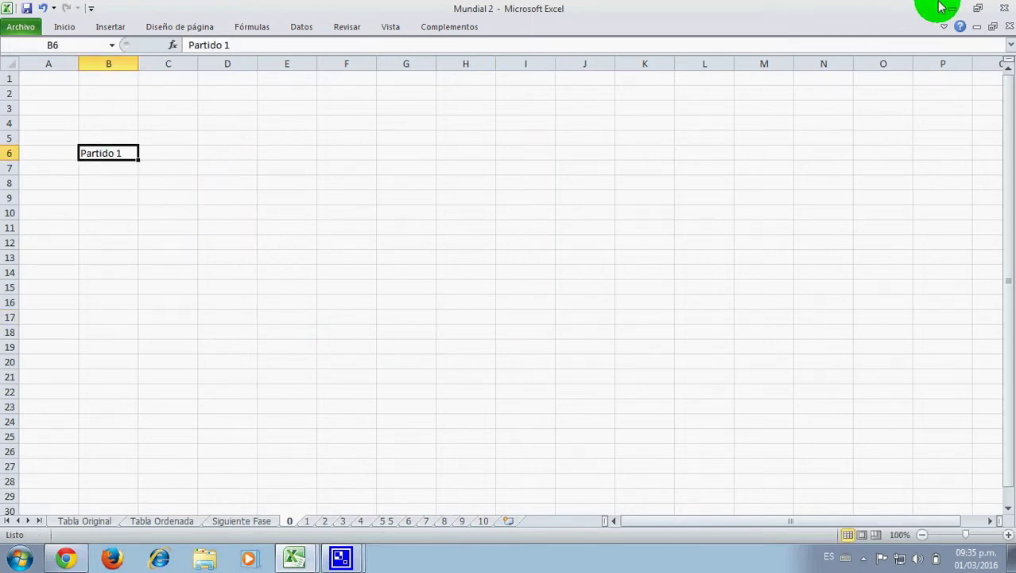
- Merge and center cells B6:B7 holding "Partido 1", with the text aligned to the middle vertically
click(945, 29)
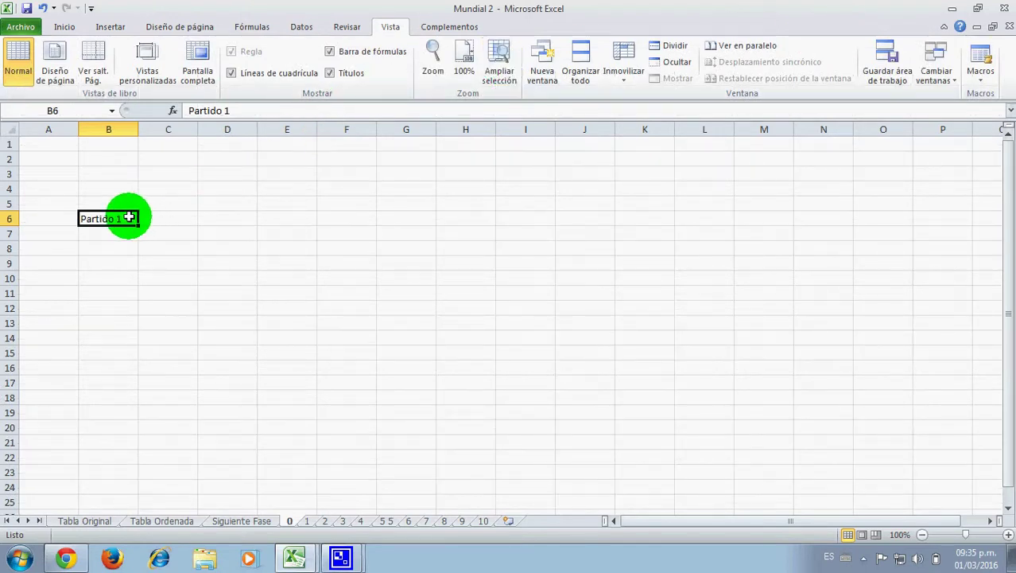
click(66, 26)
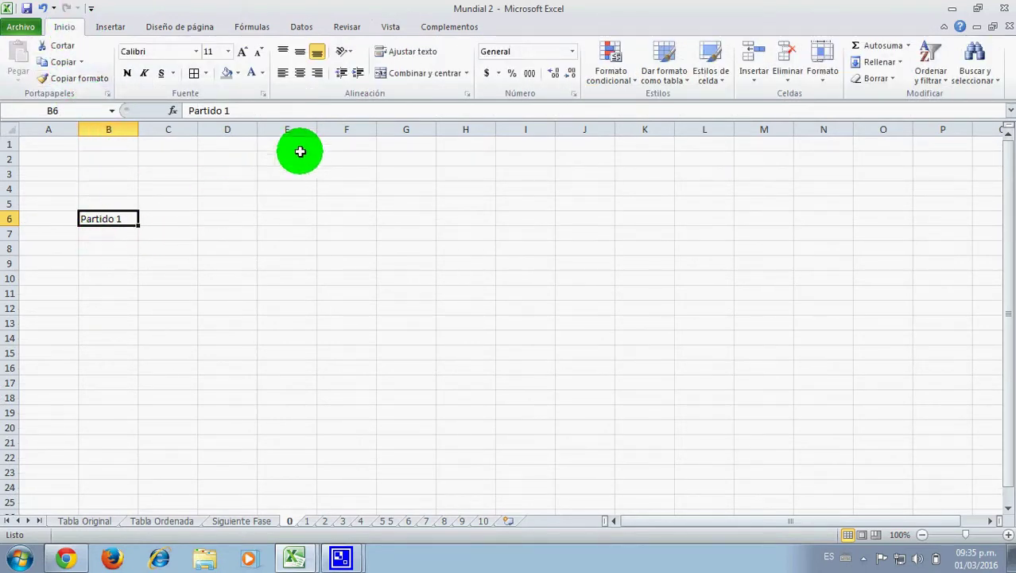
drag(128, 216, 122, 232)
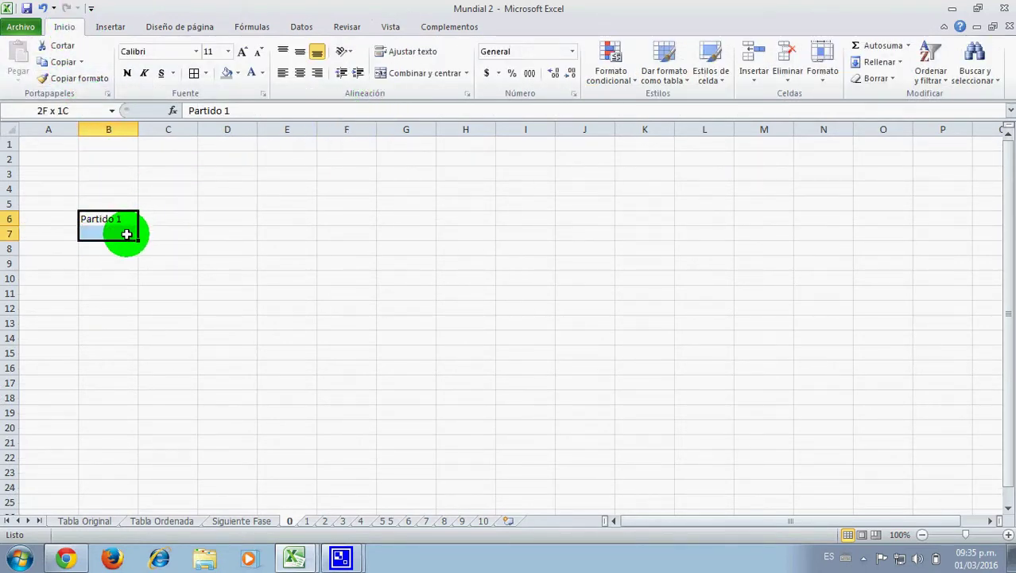
click(403, 75)
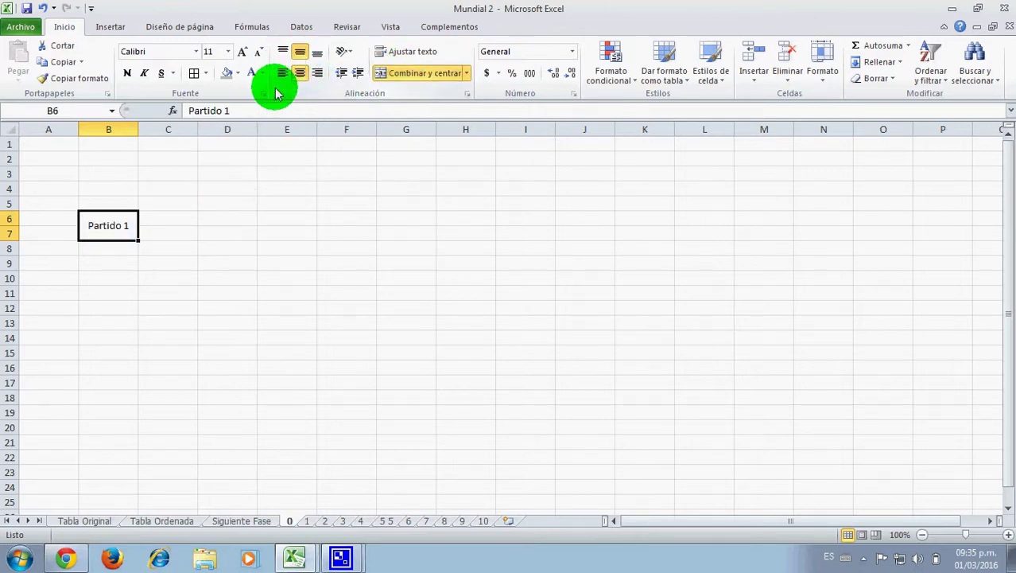
click(175, 225)
click(132, 226)
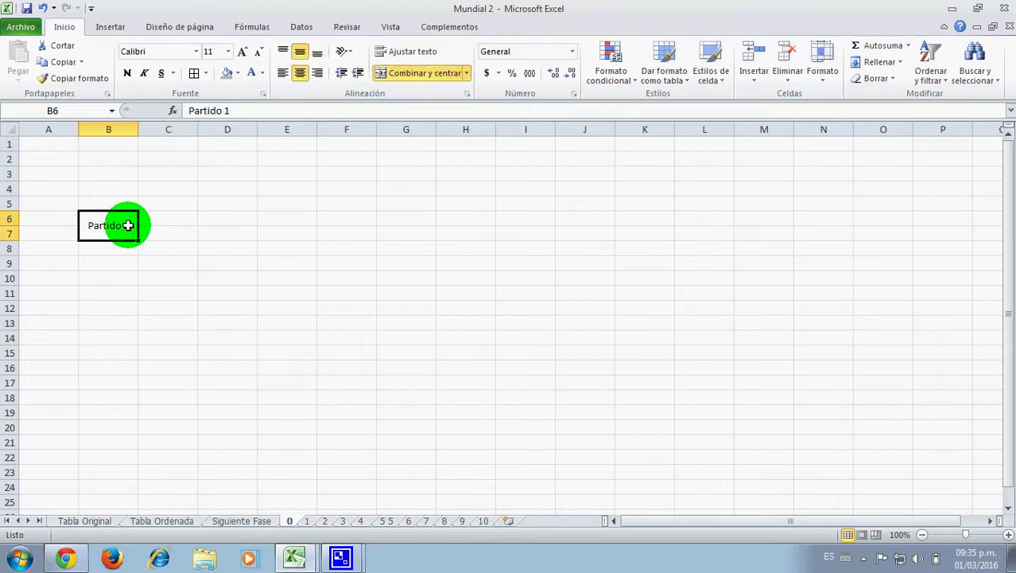
click(304, 54)
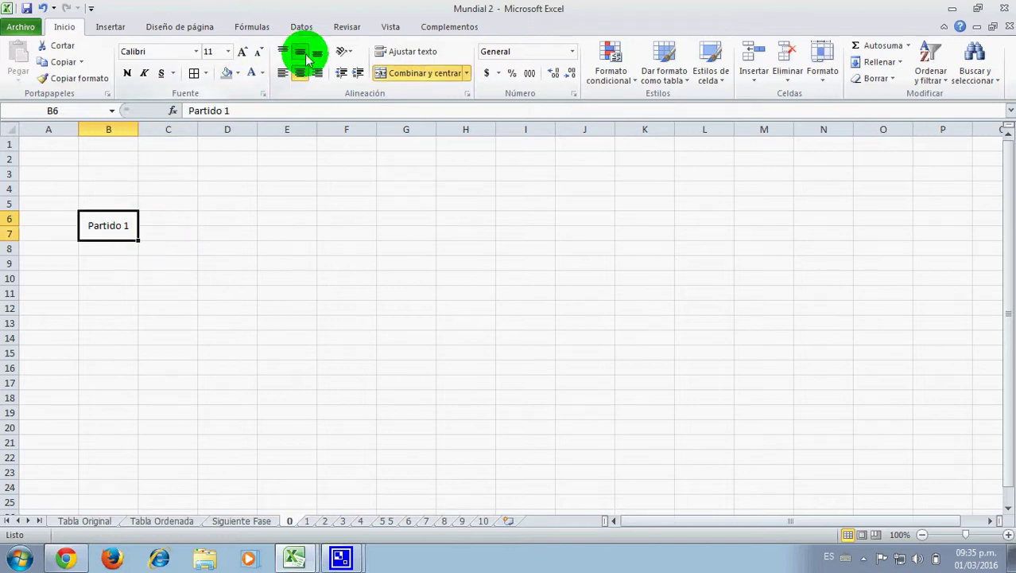
- Following the Siguiente Fase model, enter "Primero" in C6 and "Segundo" in C7 of sheet 0
click(232, 521)
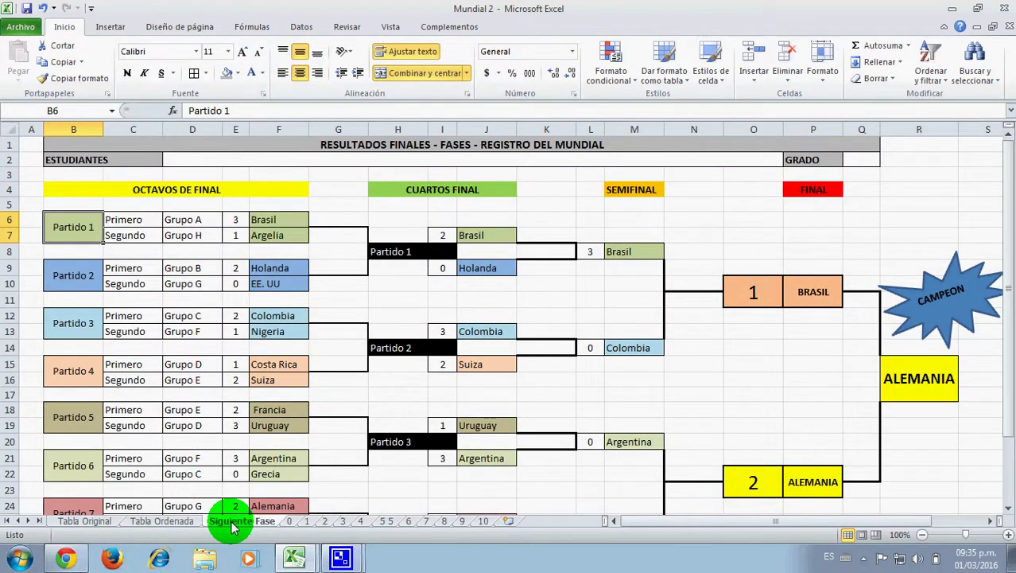
click(291, 523)
click(170, 221)
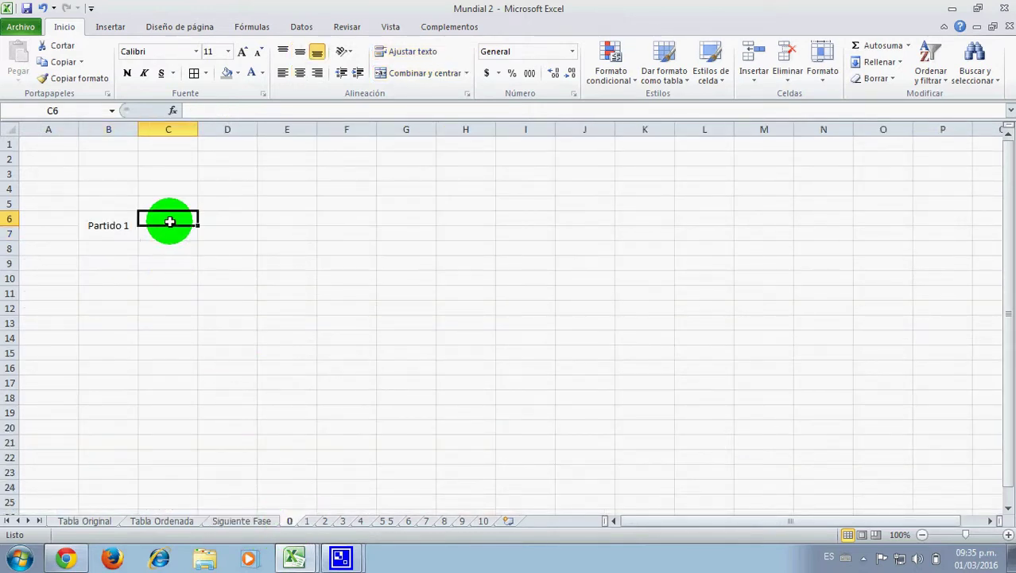
text(Primero)
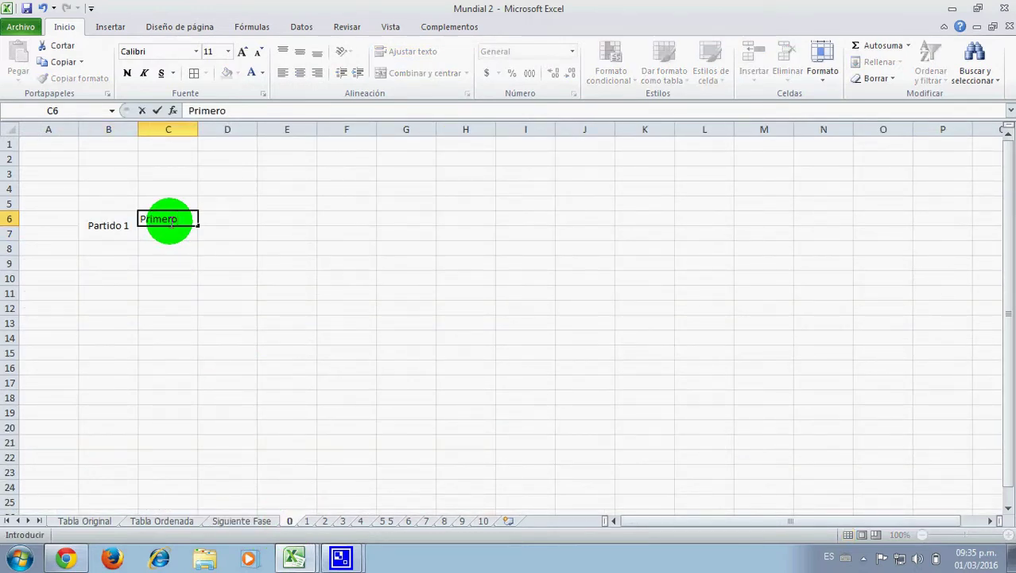
key(Return)
text(Segundo)
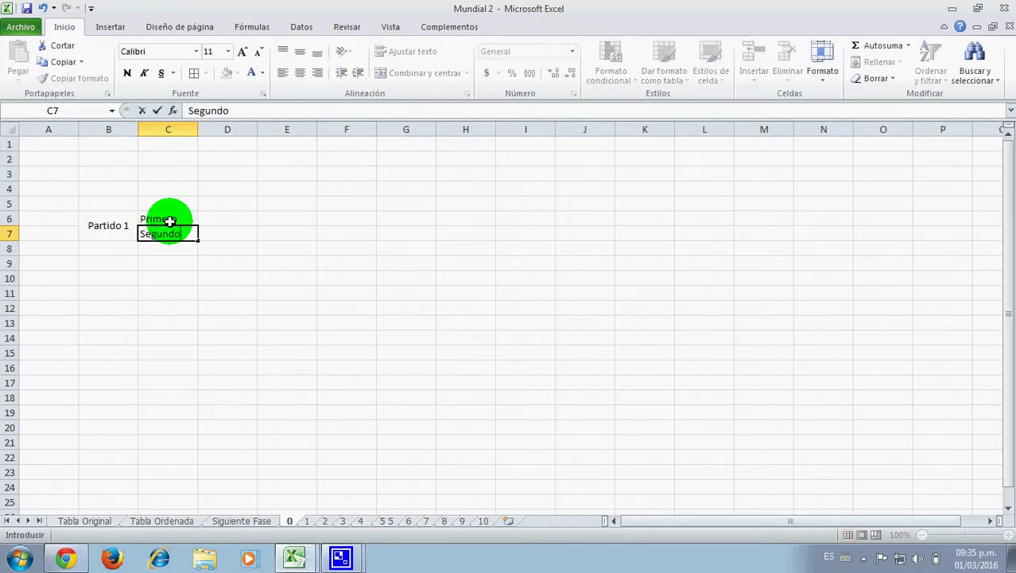
click(170, 221)
- Enter "Grupo A" in D6 and "Grupo H" in D7
key(Right)
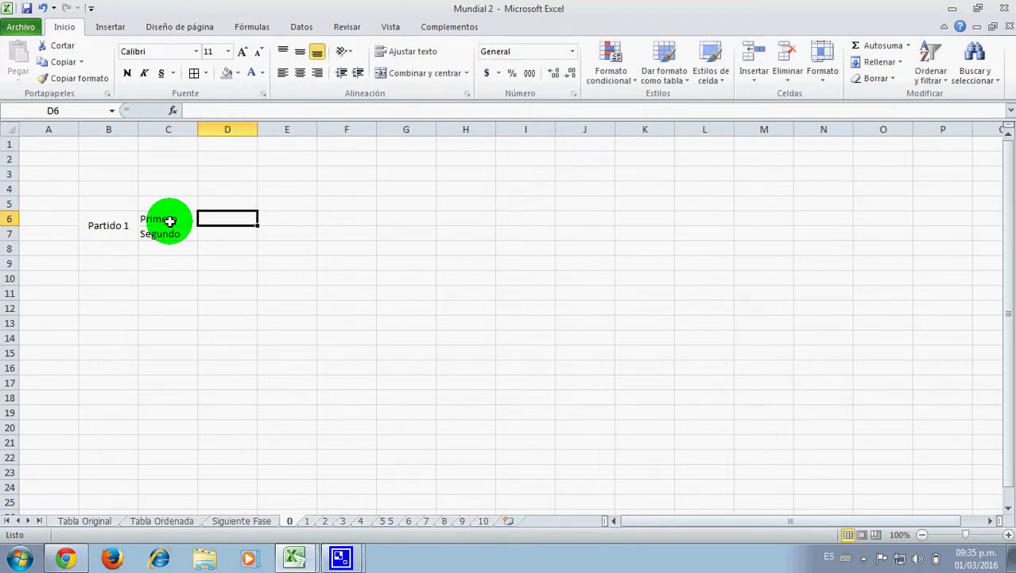
text(Grupo A)
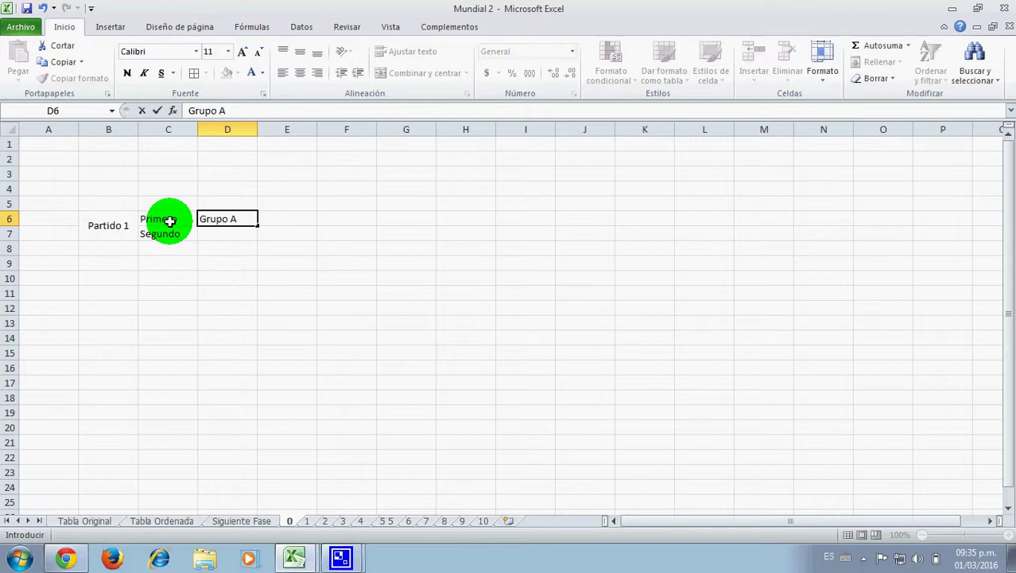
key(Return)
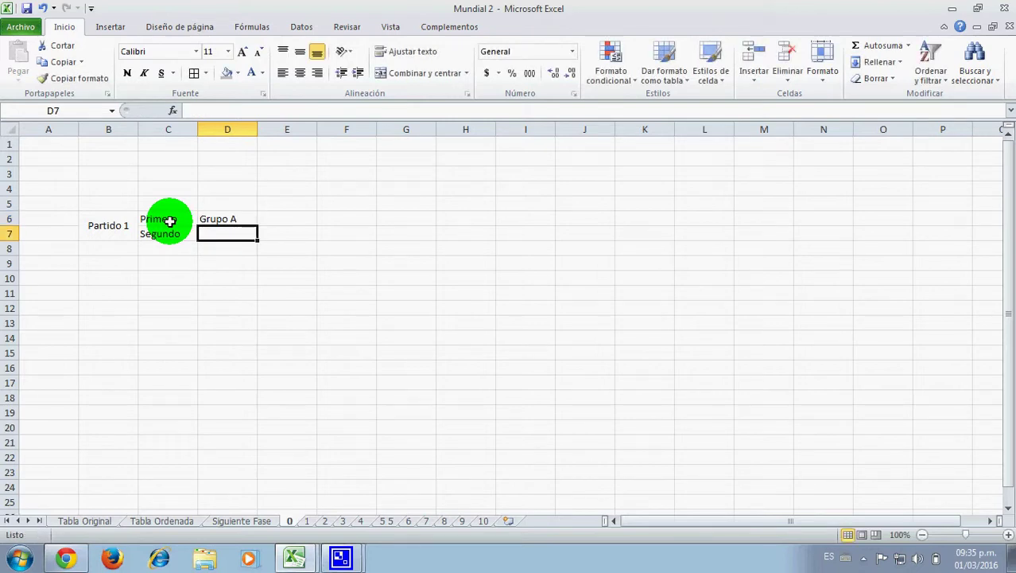
text(Grupo H)
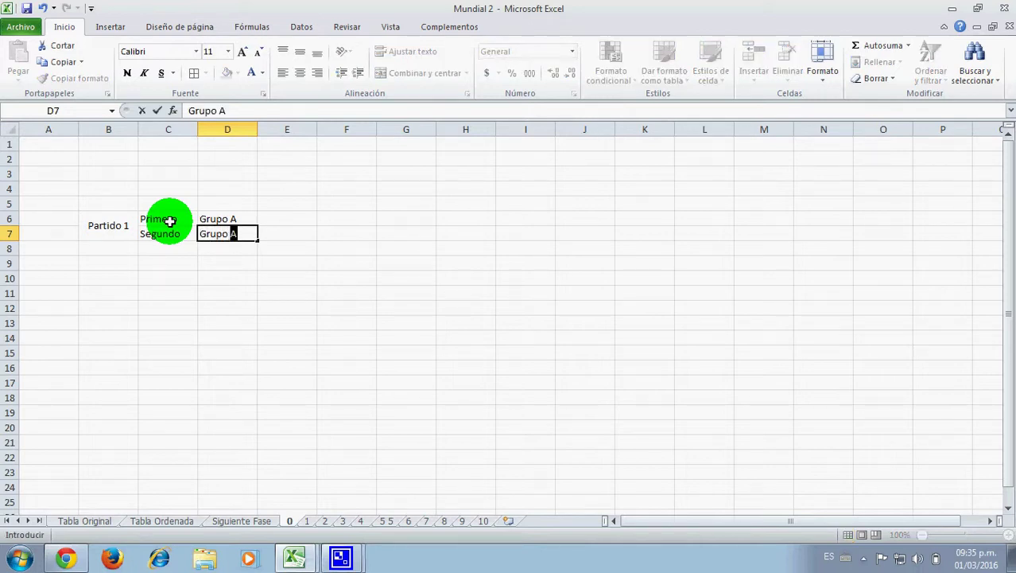
key(Return)
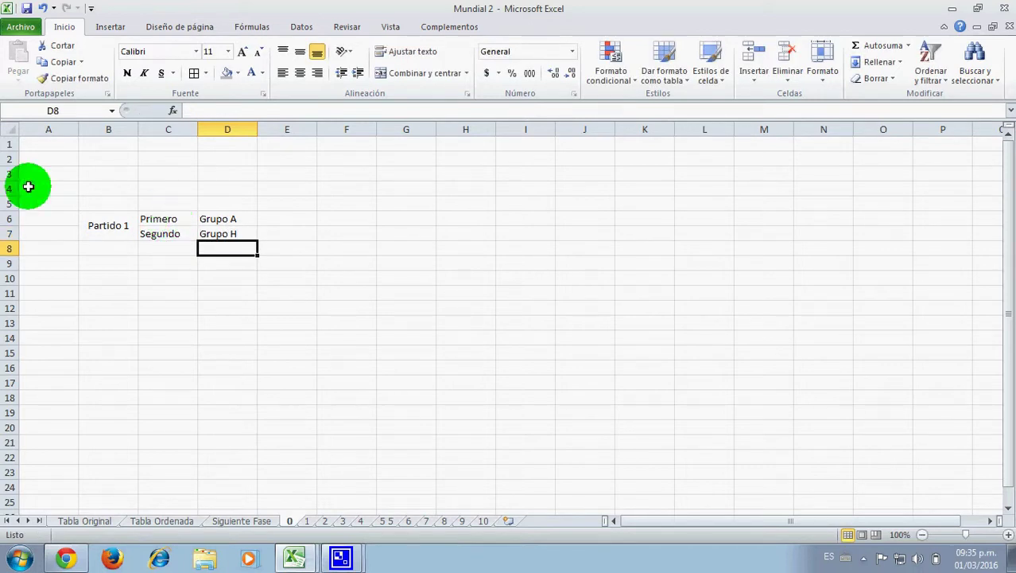
- Narrow column E and enter the match goals from the Siguiente Fase model, 3 in E6 and 1 in E7
drag(316, 127, 291, 124)
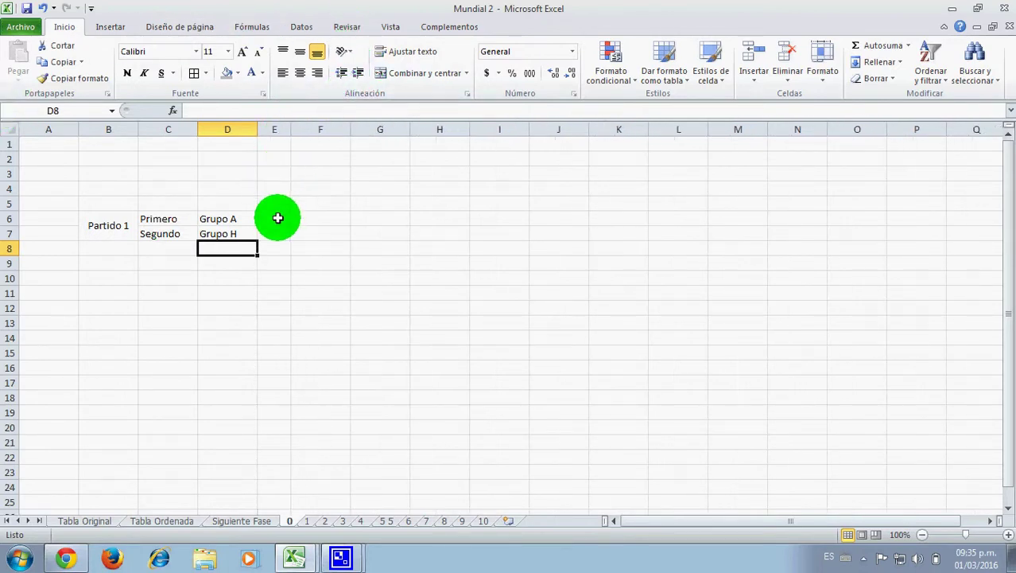
click(274, 219)
click(242, 521)
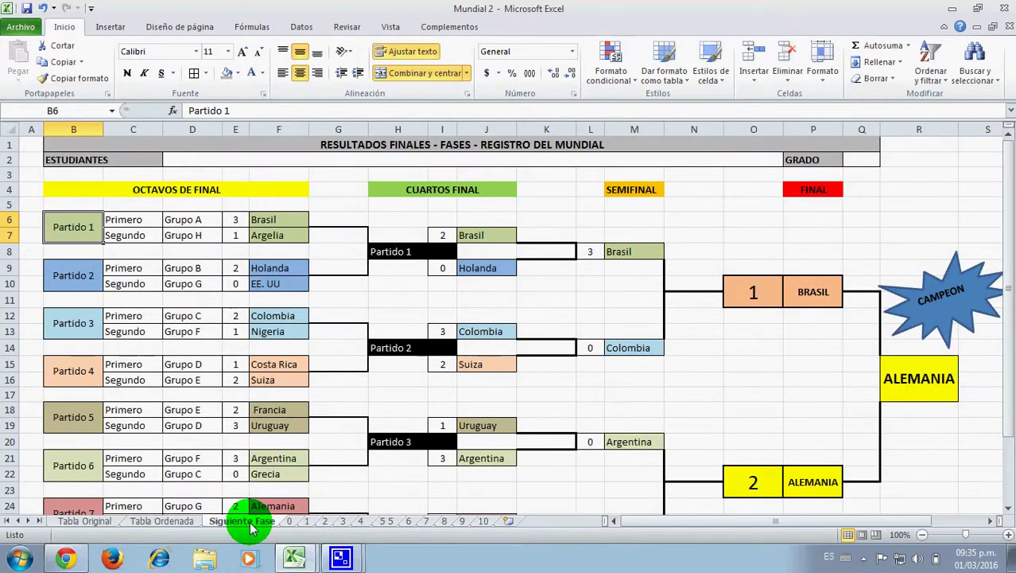
click(291, 521)
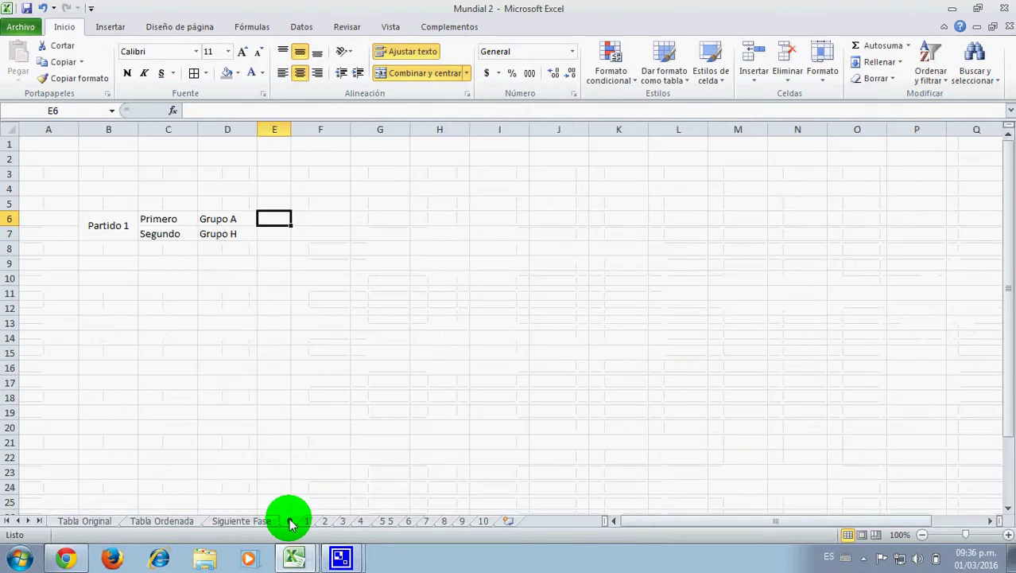
text(3)
click(281, 232)
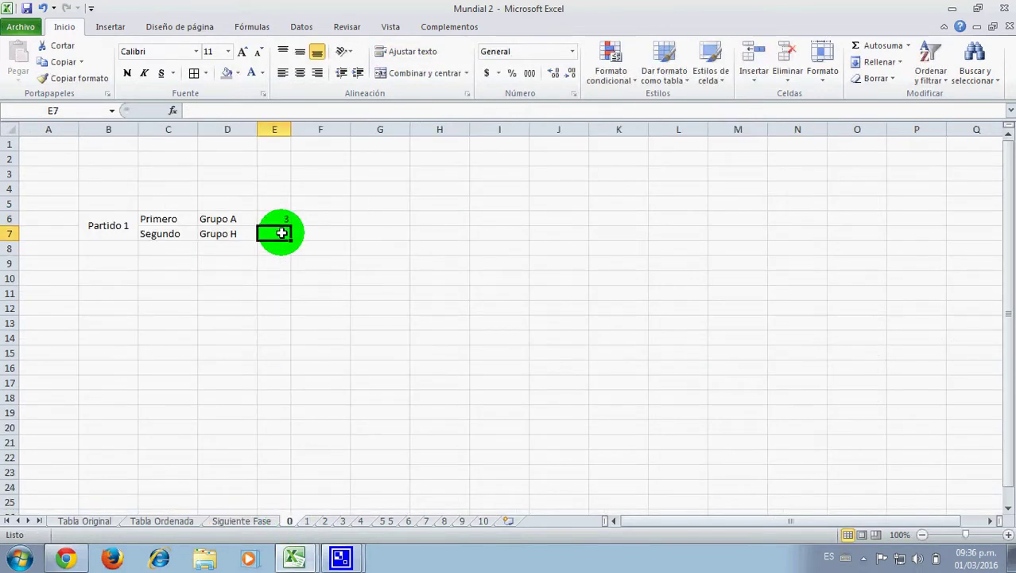
text(1)
- Enter the team names "Brasil" in F6 and "Argelia" in F7
click(313, 219)
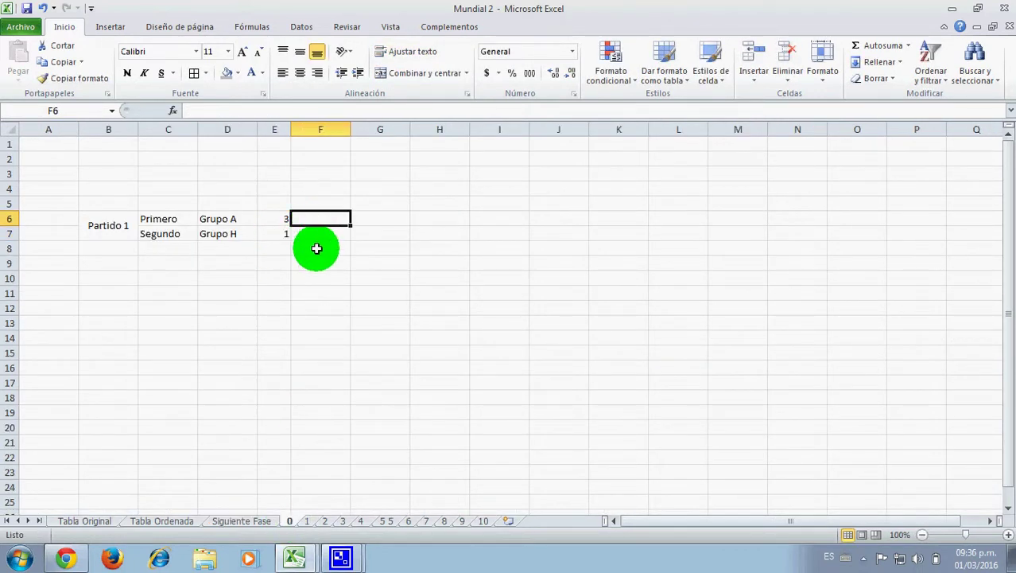
text(Brasi)
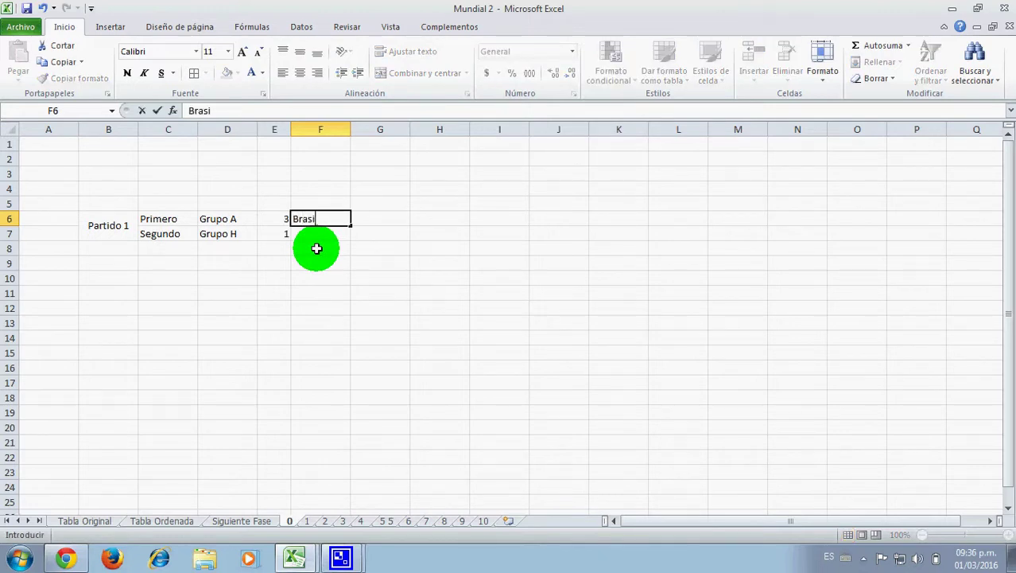
text(l)
click(322, 233)
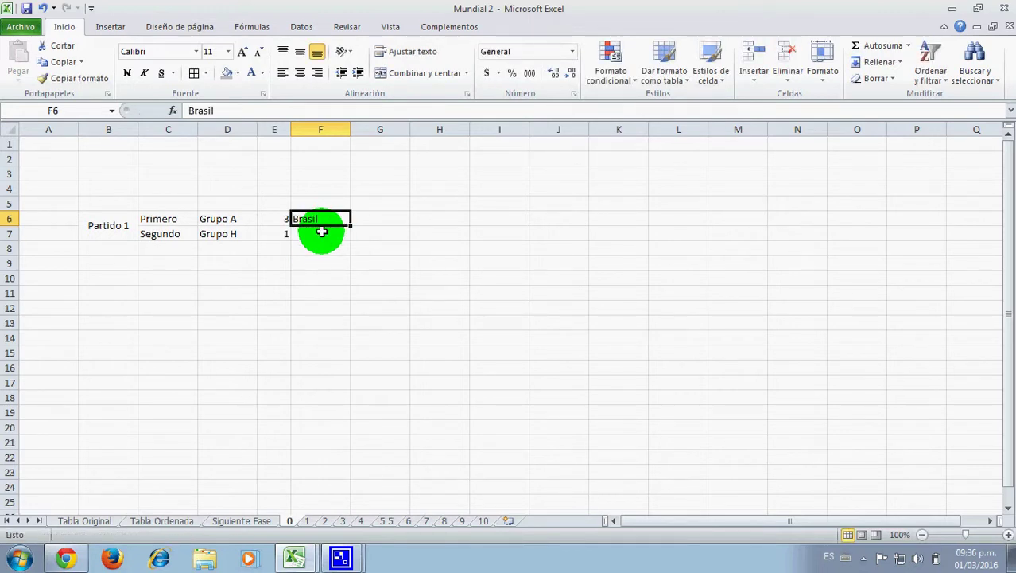
text(Argelia)
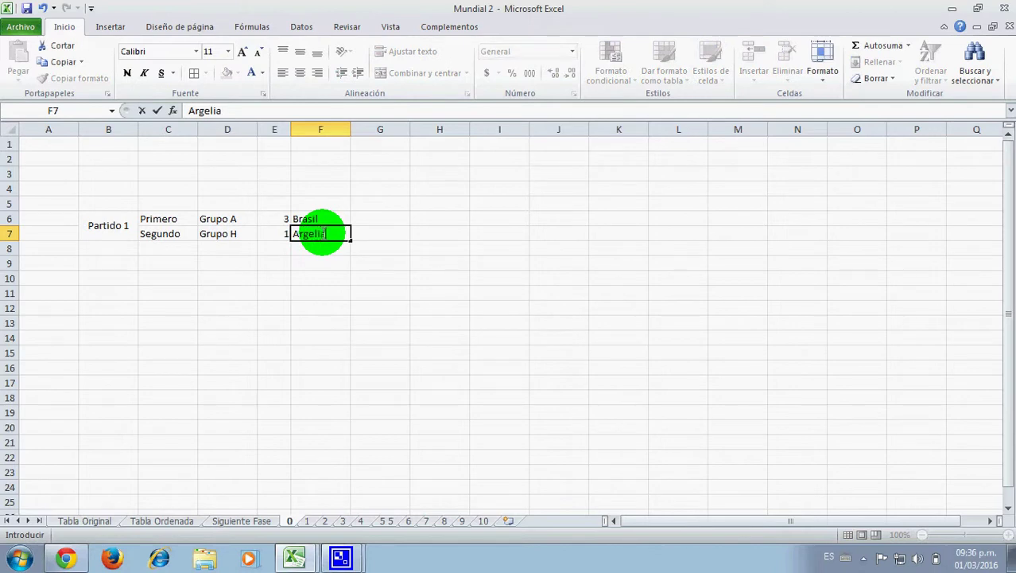
key(Return)
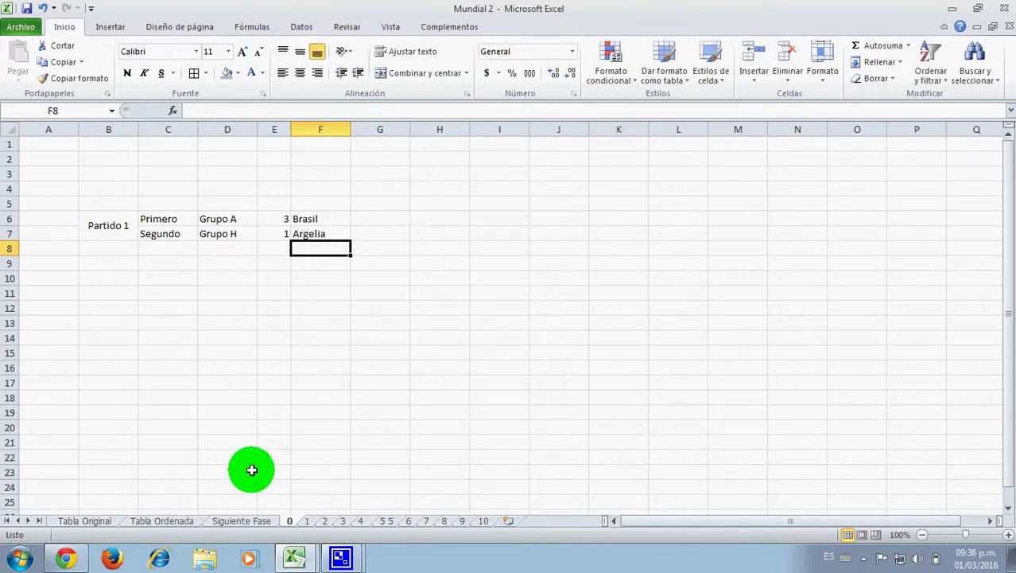
- On sheet 1, copy the Partido 1 block in rows 6 and 7 to rows 9 and 10
click(266, 520)
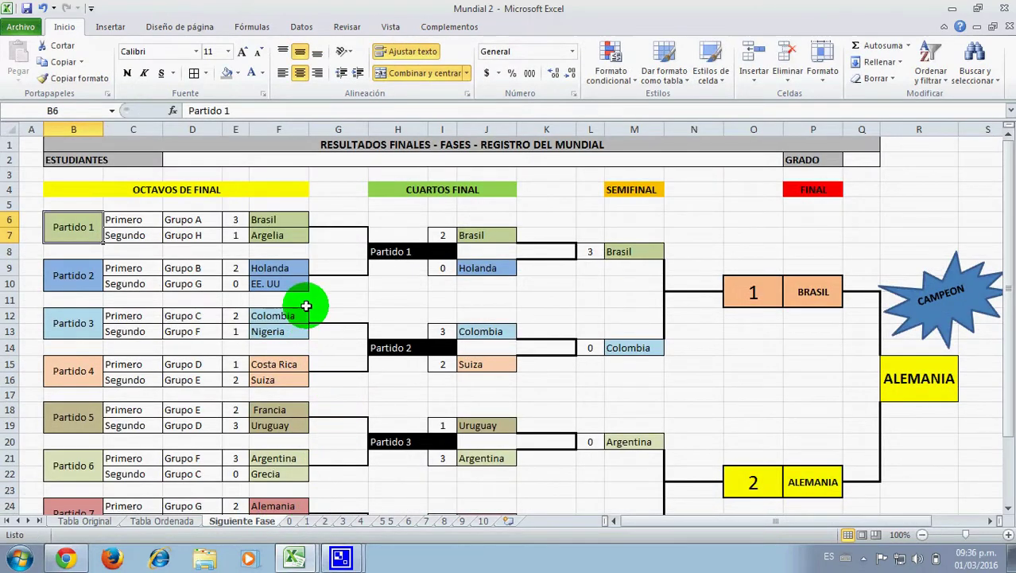
click(306, 521)
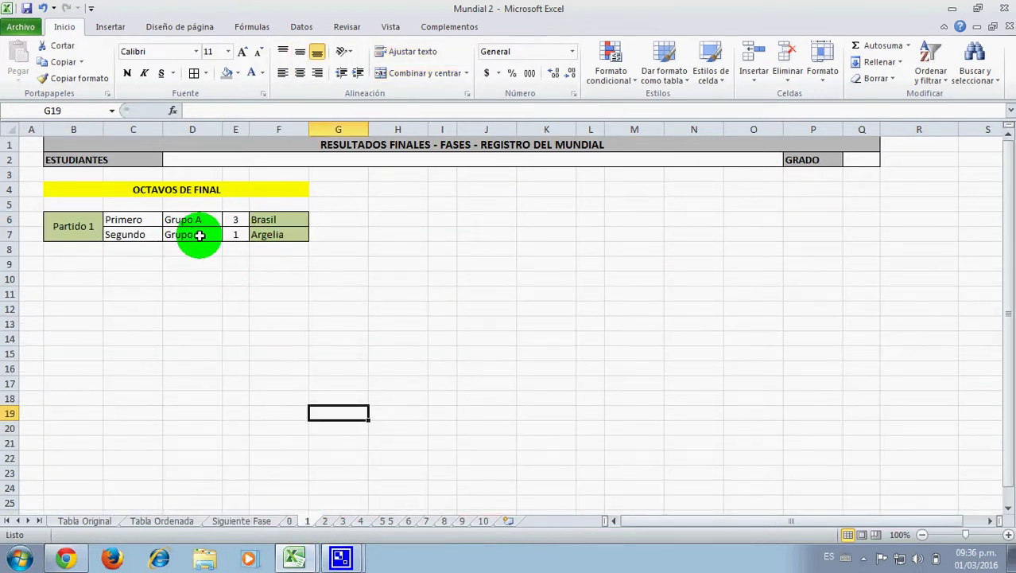
click(62, 190)
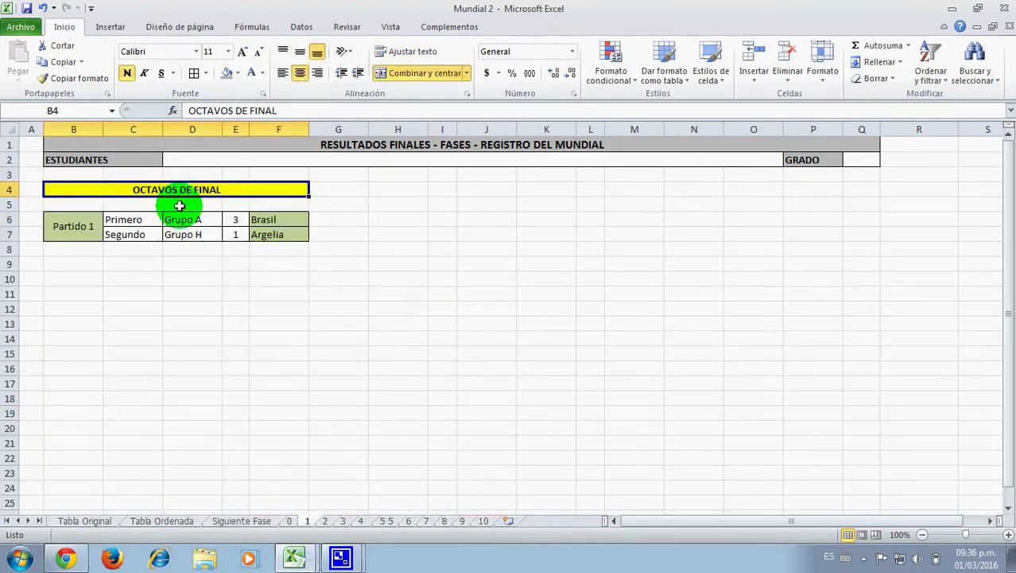
click(259, 260)
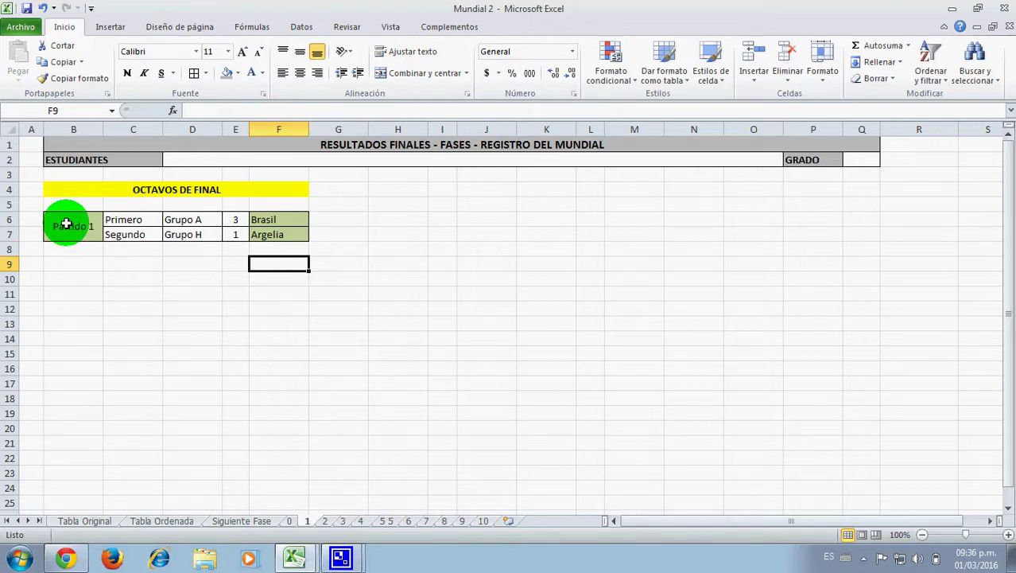
drag(4, 221, 7, 233)
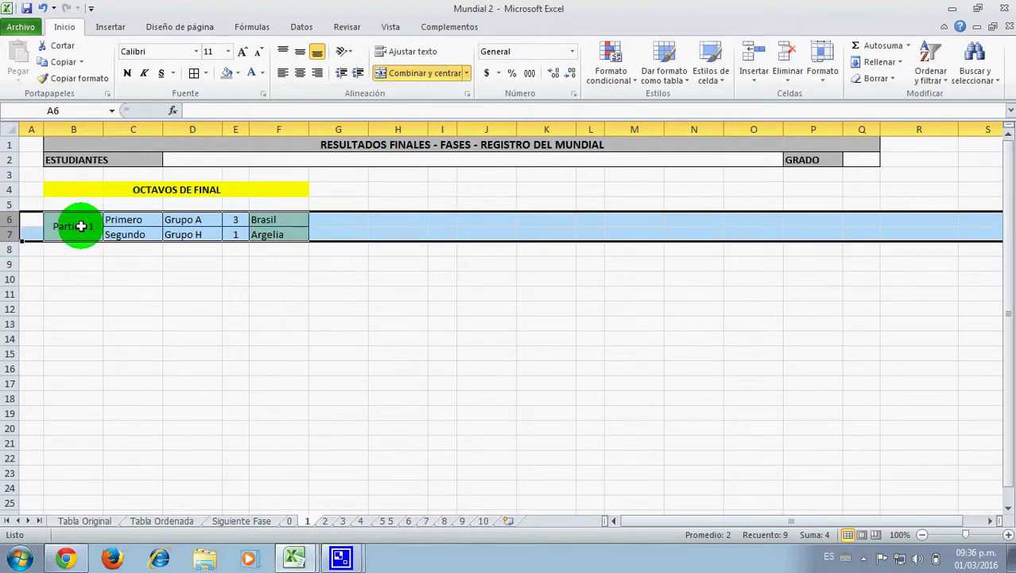
right_click(16, 234)
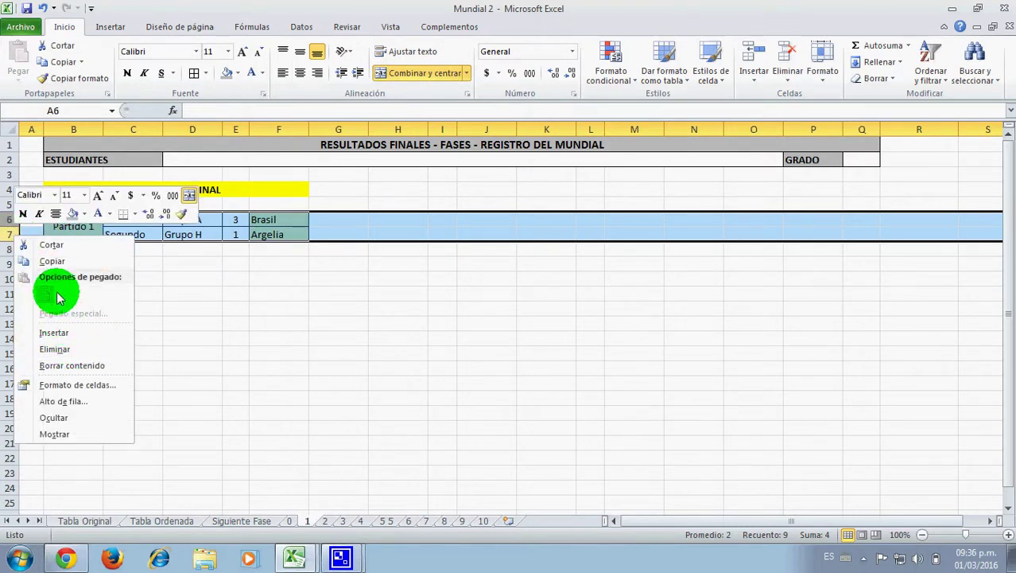
click(49, 260)
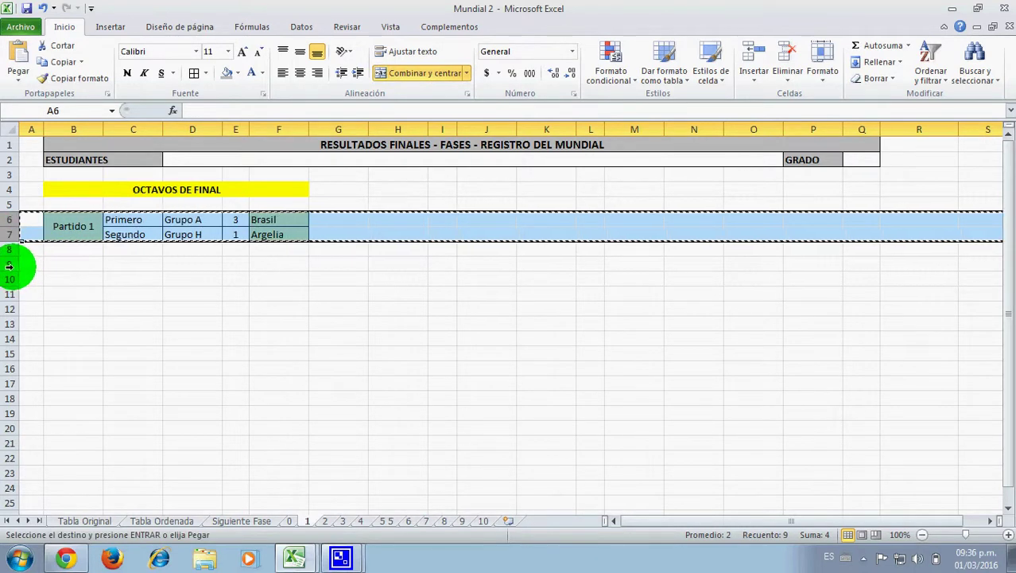
right_click(15, 266)
click(70, 366)
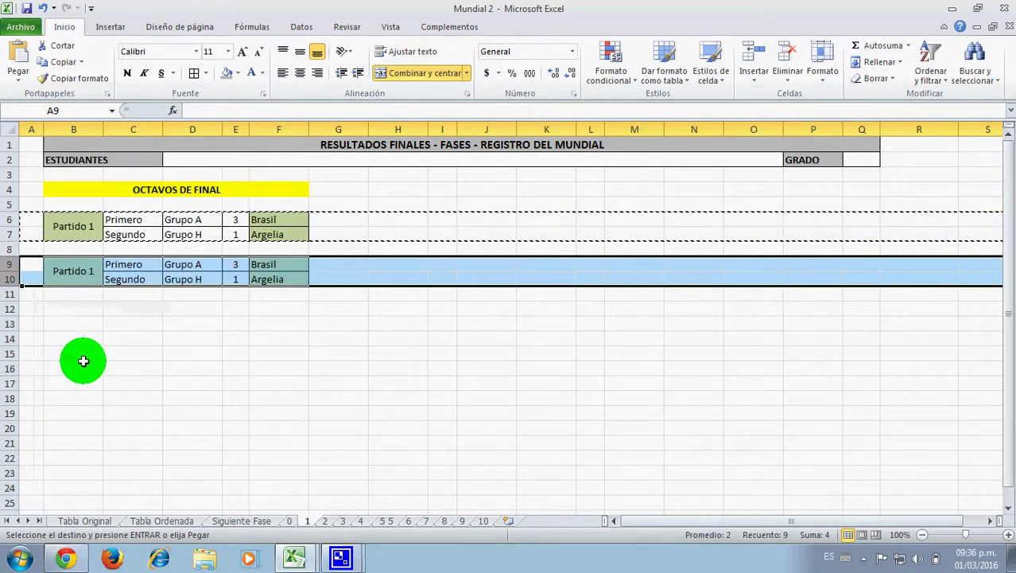
click(203, 391)
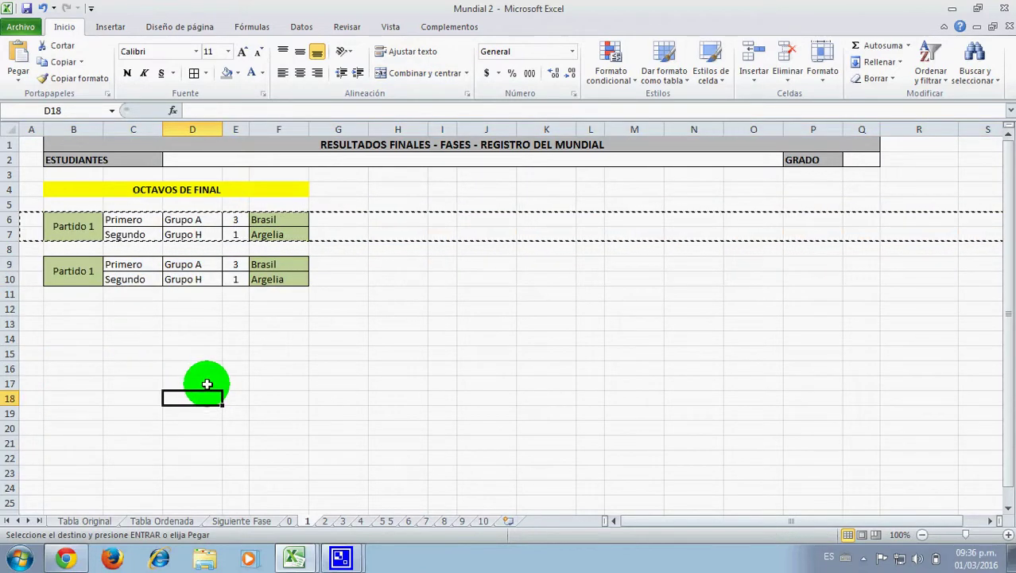
key(Escape)
- Change the label of the copied match block in B9 to "Partido 2"
click(81, 271)
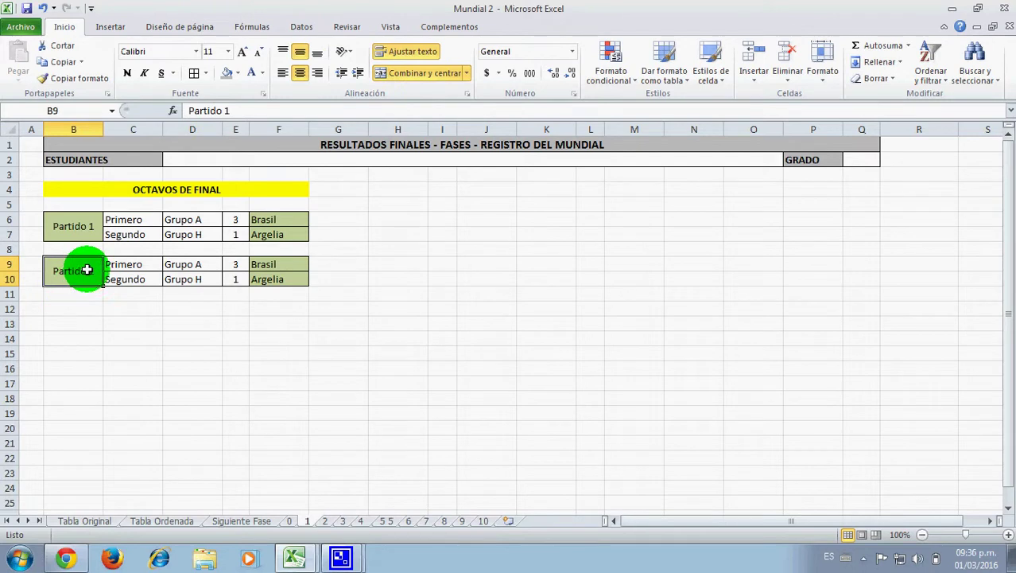
double_click(87, 270)
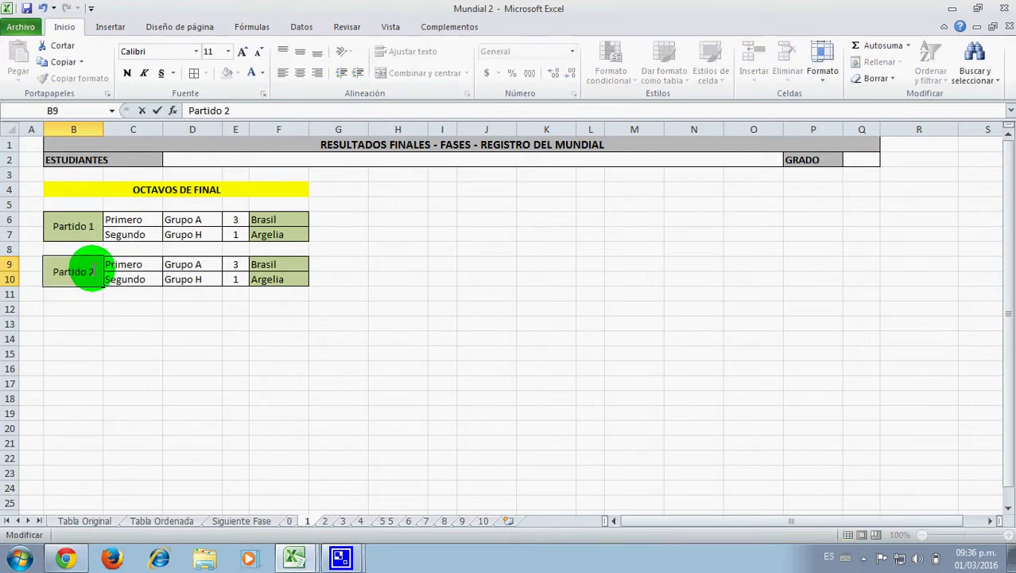
text(2)
click(123, 269)
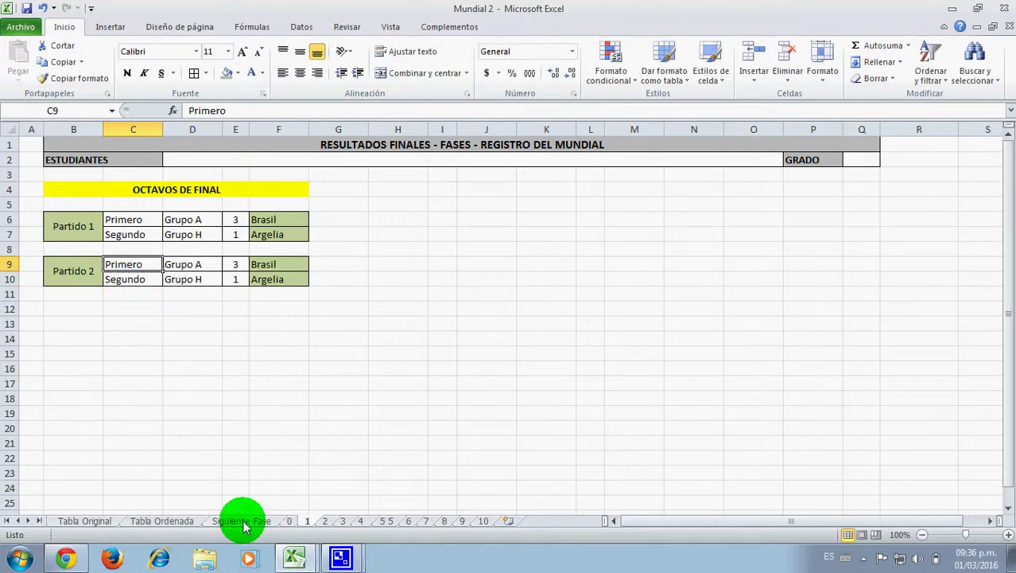
- Following the Siguiente Fase model, change the Partido 2 groups to "Grupo B" in D9 and "Grupo G" in D10
click(243, 522)
click(308, 523)
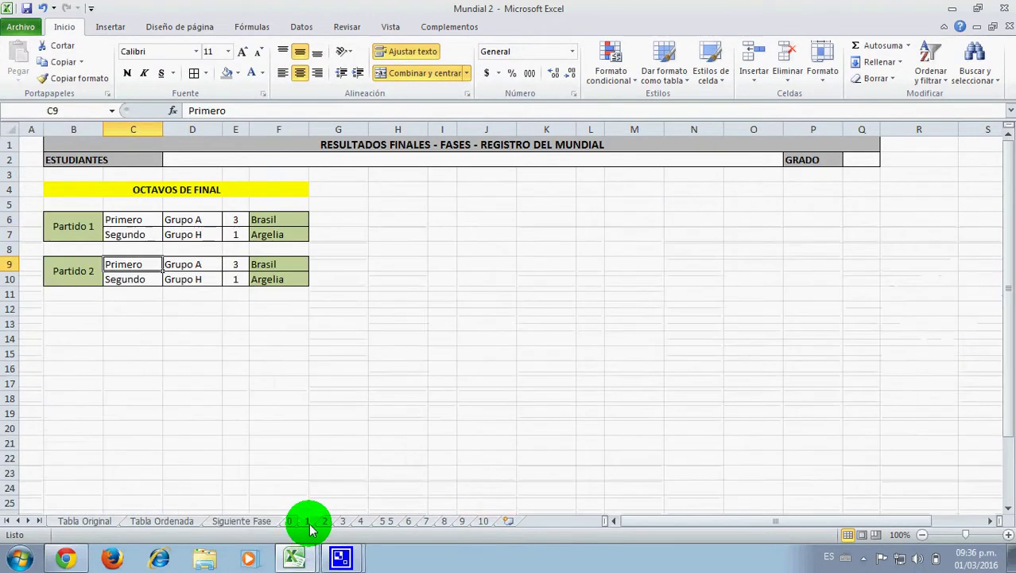
double_click(199, 267)
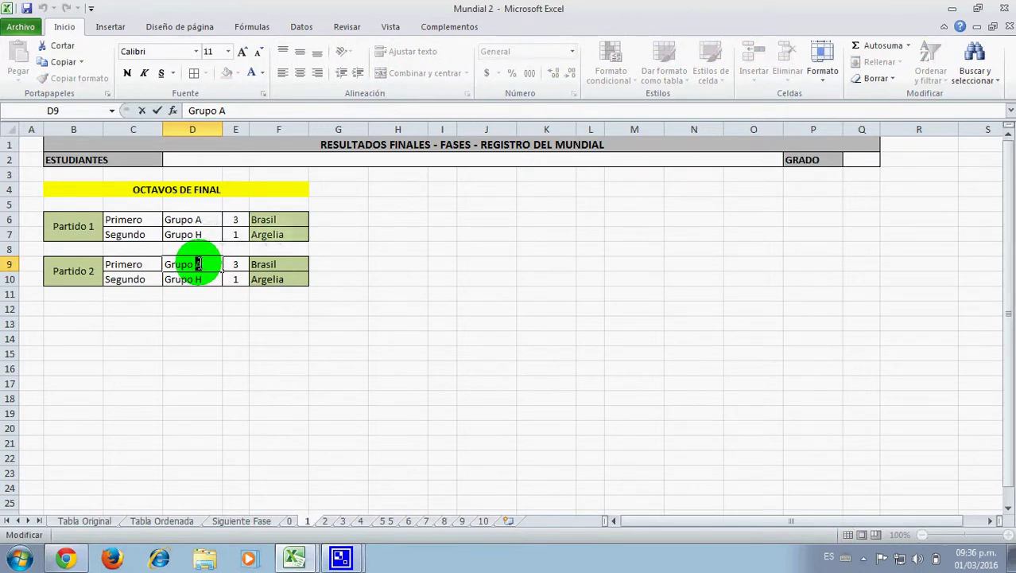
double_click(198, 279)
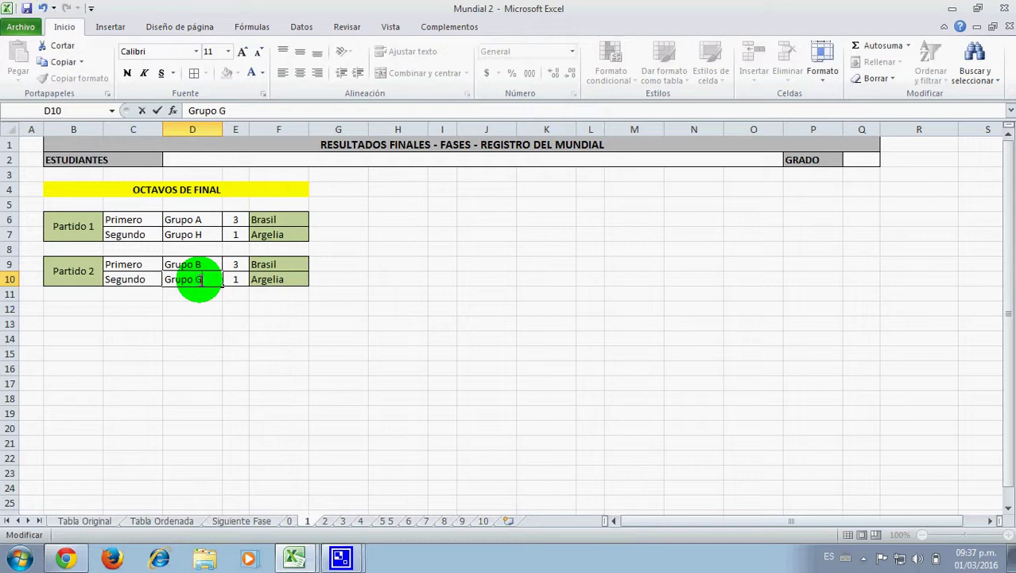
key(Return)
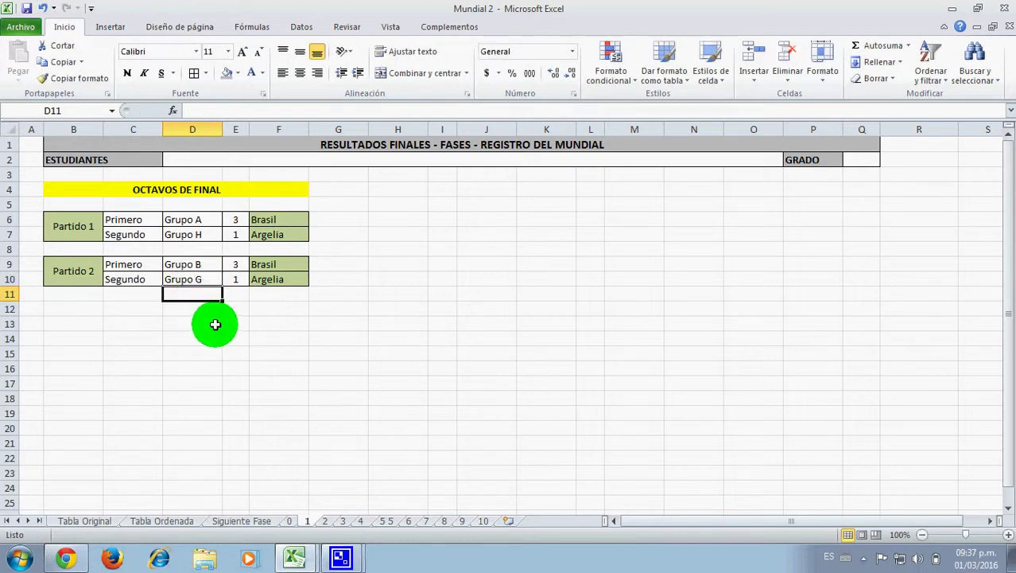
- Enter the Partido 2 goals from the Siguiente Fase model, 2 in E9 and 0 in E10 of sheet 1
click(243, 521)
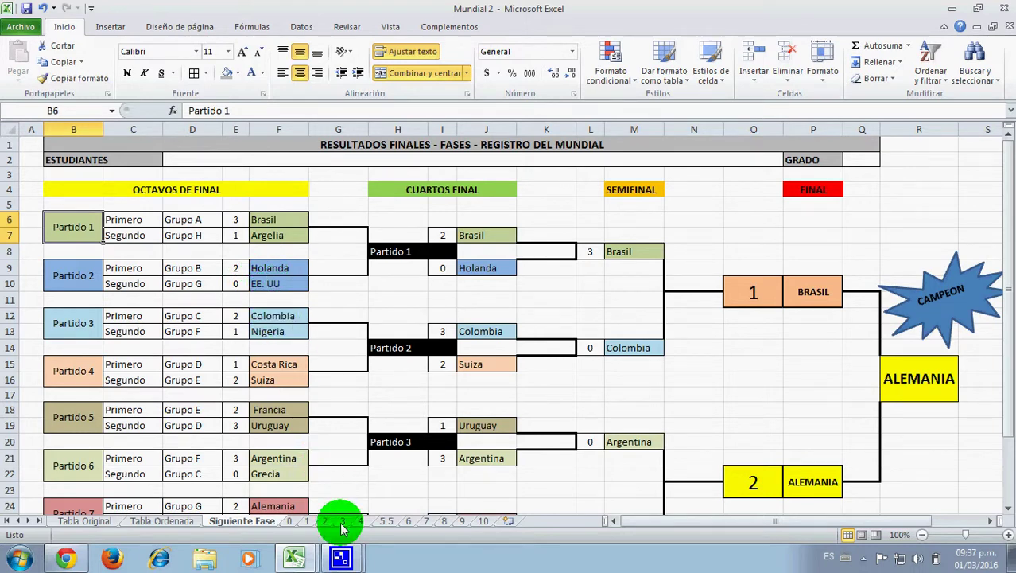
click(308, 521)
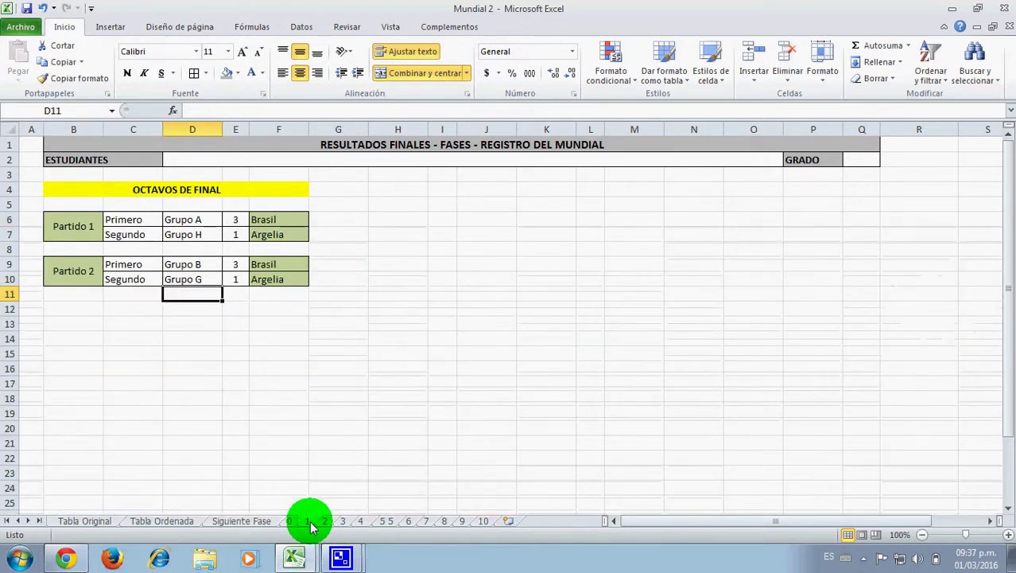
click(235, 266)
text(2)
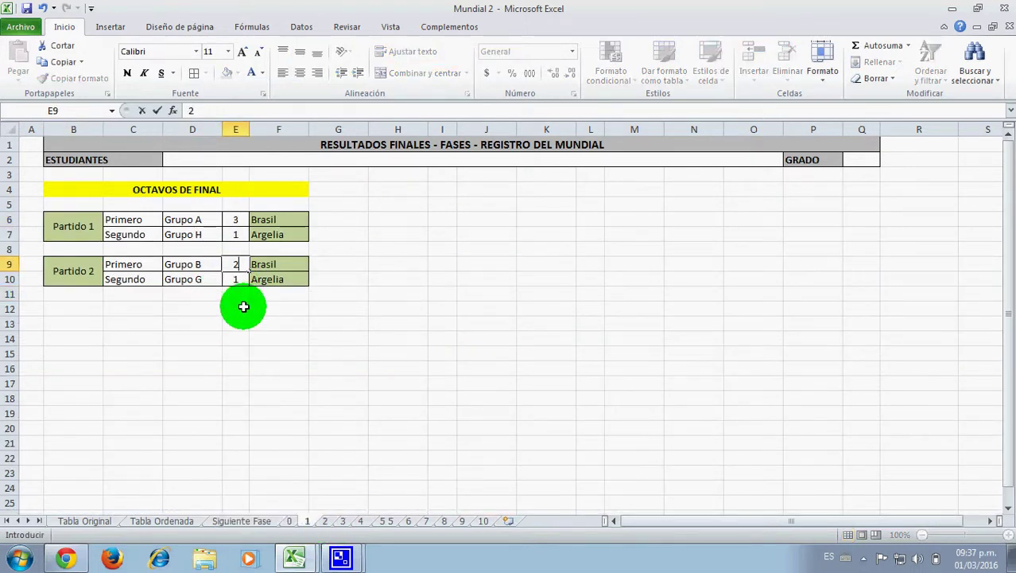
click(232, 282)
text(0)
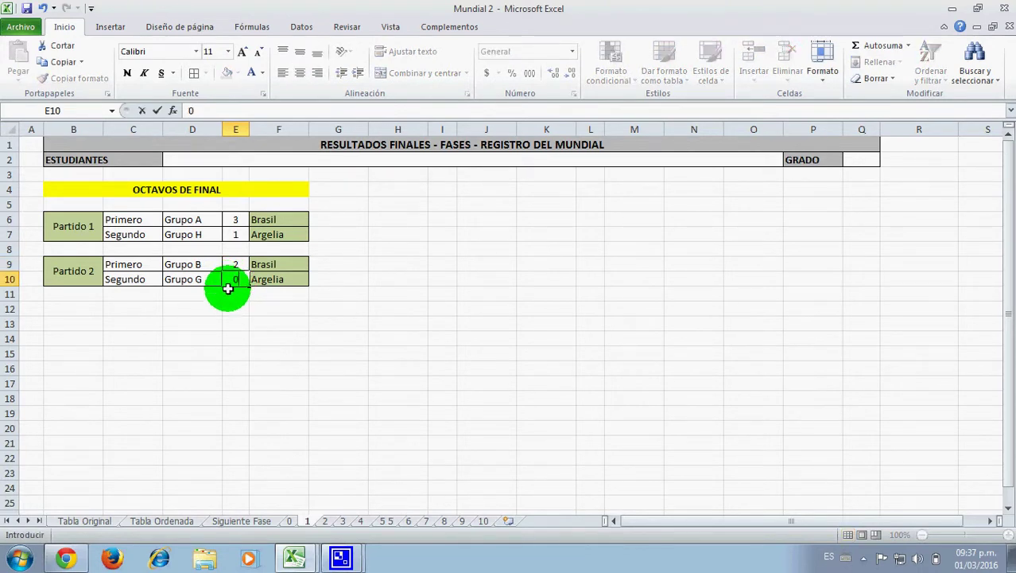
- Replace the Partido 2 team names with "Holanda" in F9 and "EE UU" in F10
click(261, 268)
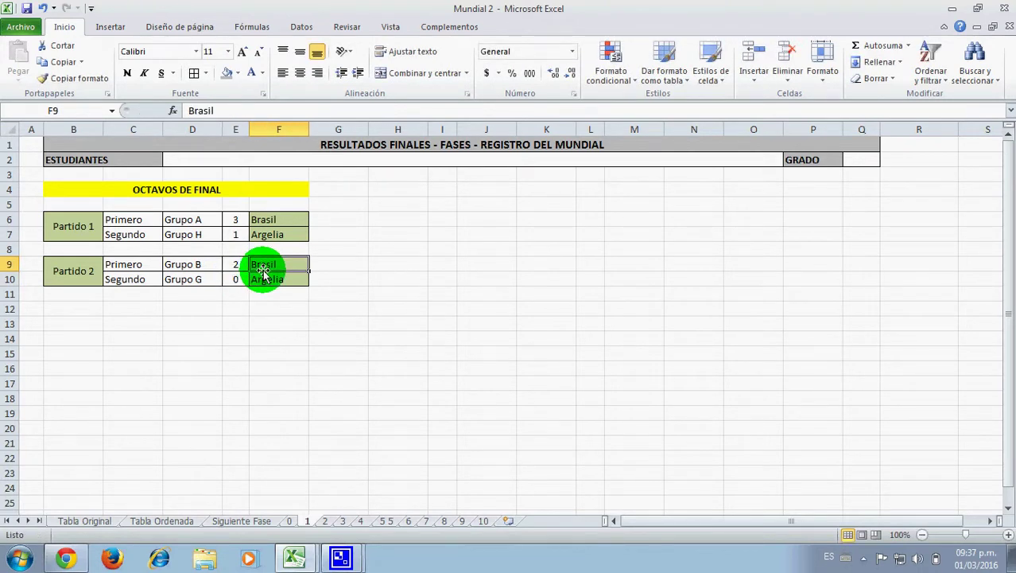
text(Ho)
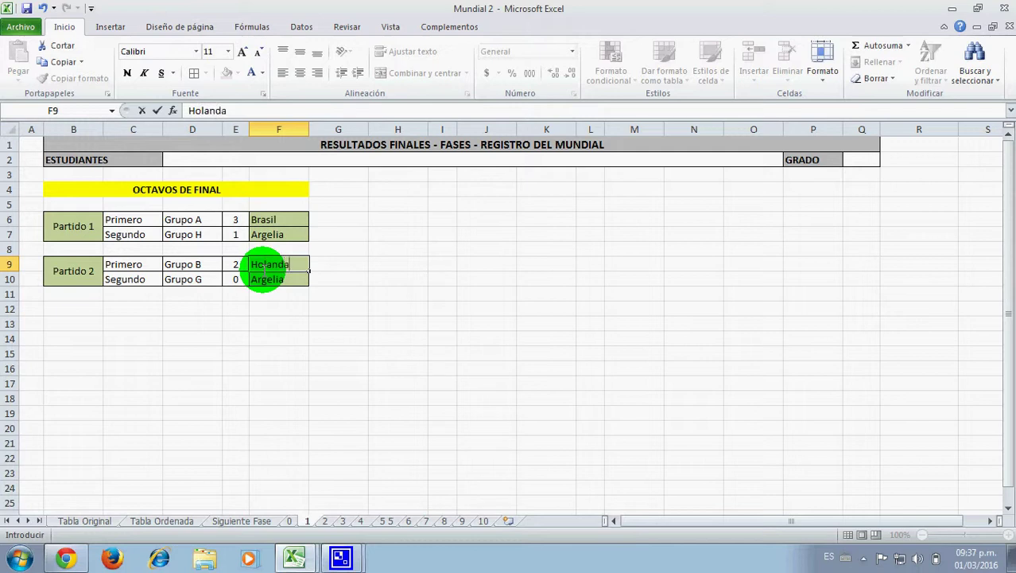
text(landa)
click(280, 280)
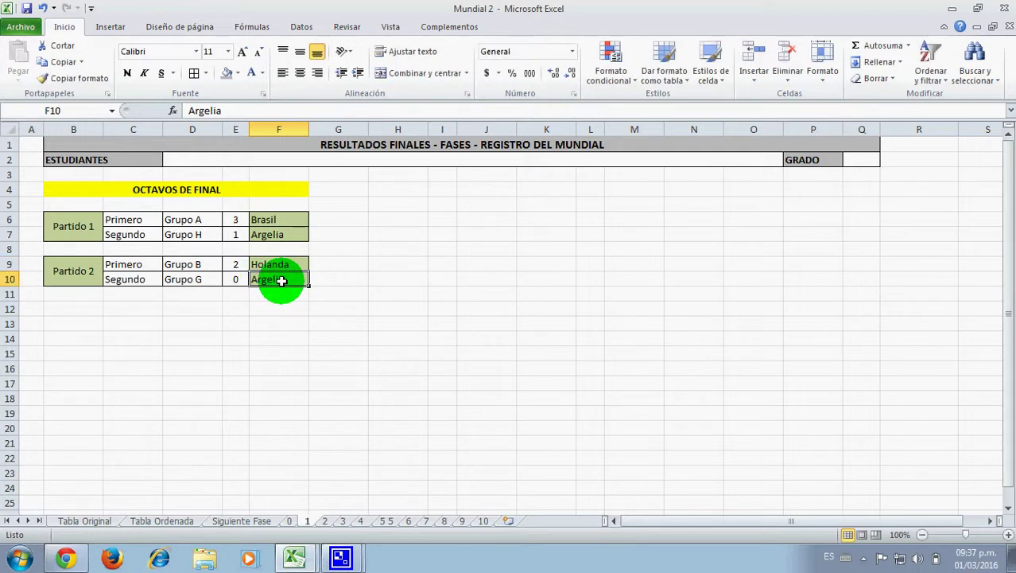
text(EE U)
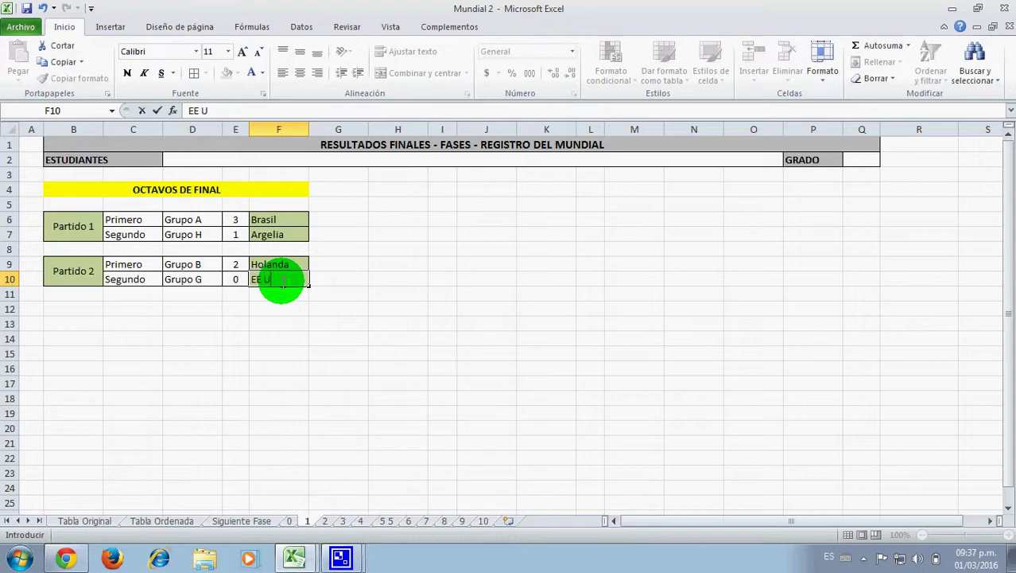
text(U)
key(Return)
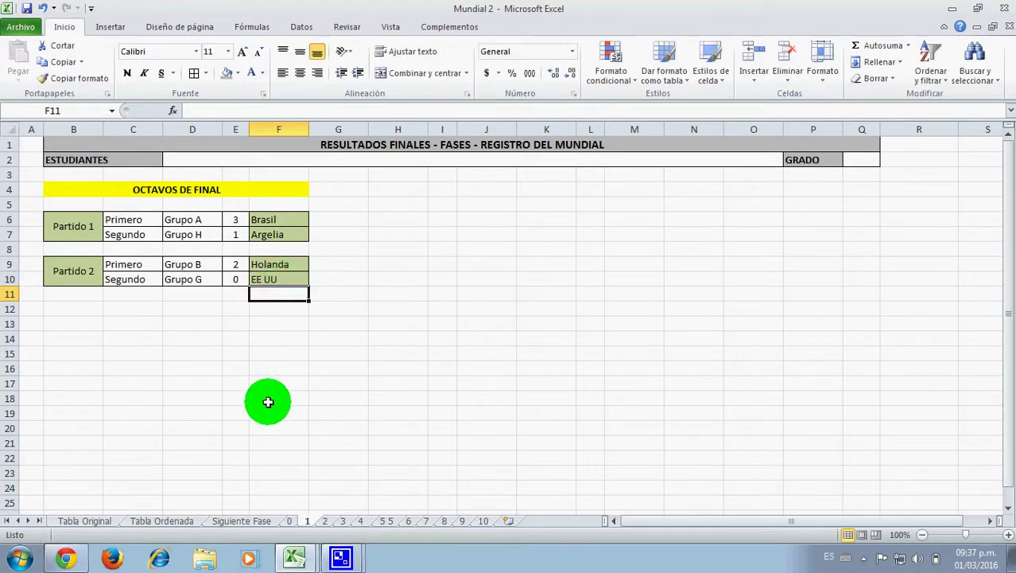
- Examine the round-of-16 matches on sheet 2 and how column G separates them from the quarter-finals in the Siguiente Fase model
click(325, 521)
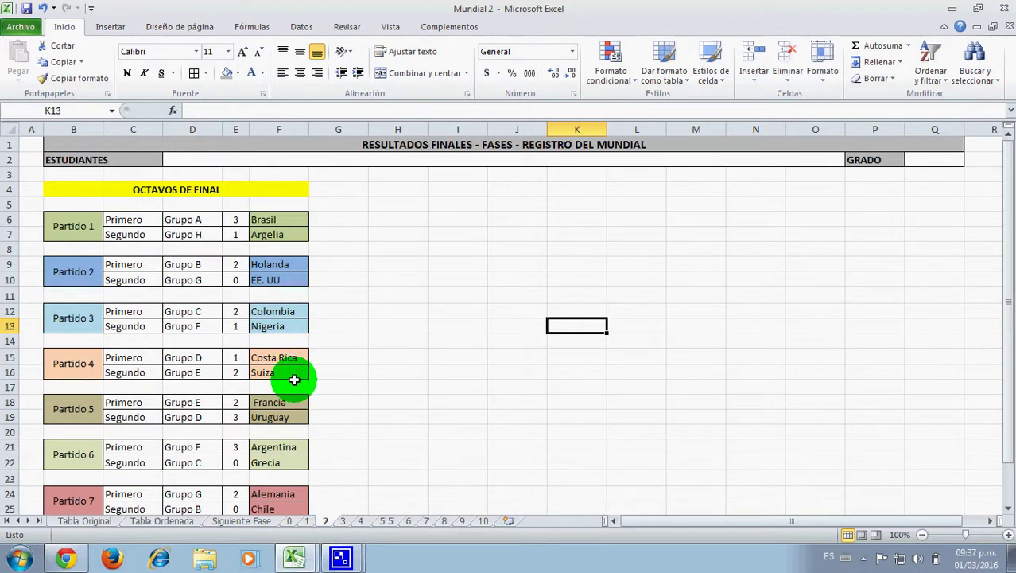
scroll(293, 380, down, 1)
scroll(294, 383, down, 1)
scroll(294, 385, up, 1)
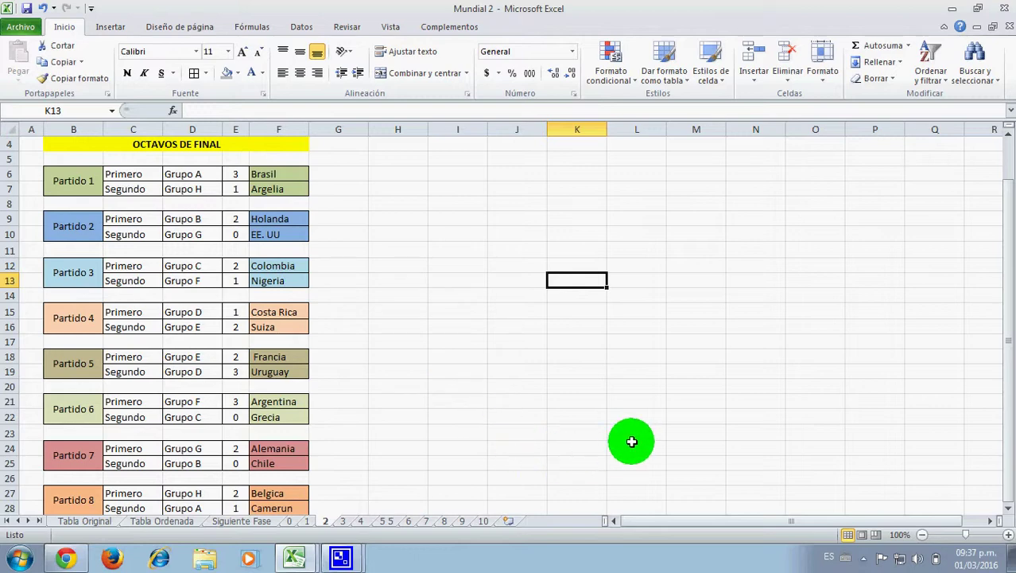
scroll(632, 441, up, 1)
scroll(355, 362, down, 1)
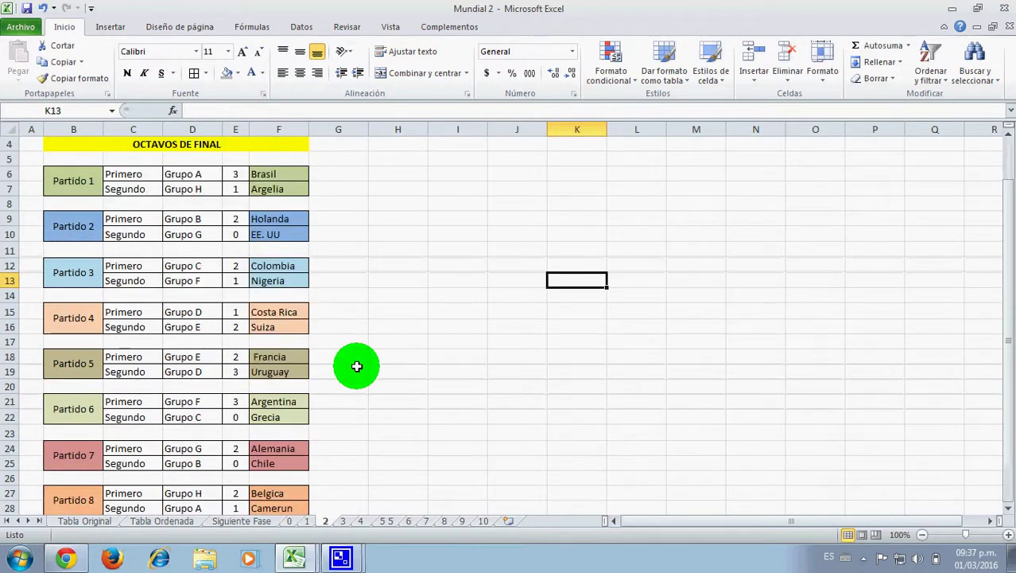
click(261, 522)
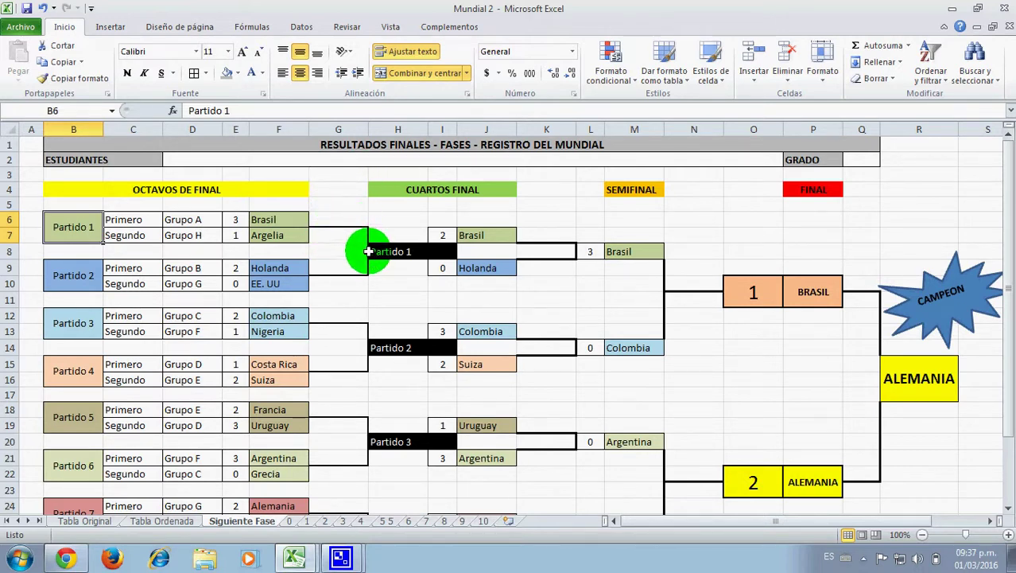
click(339, 130)
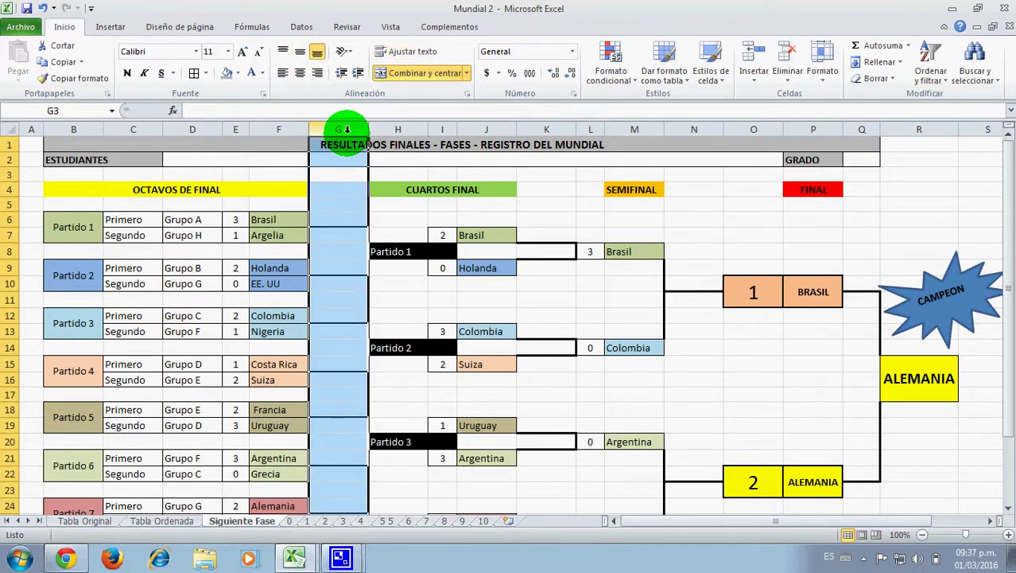
click(350, 224)
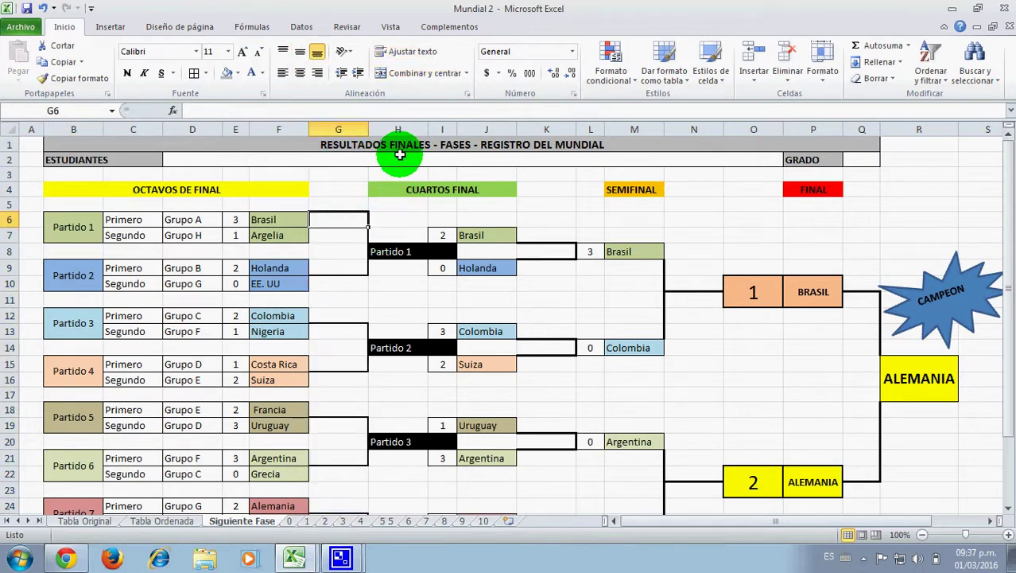
- Enter the heading "Cuartos de Final" in H4 of sheet 2
click(342, 522)
click(326, 522)
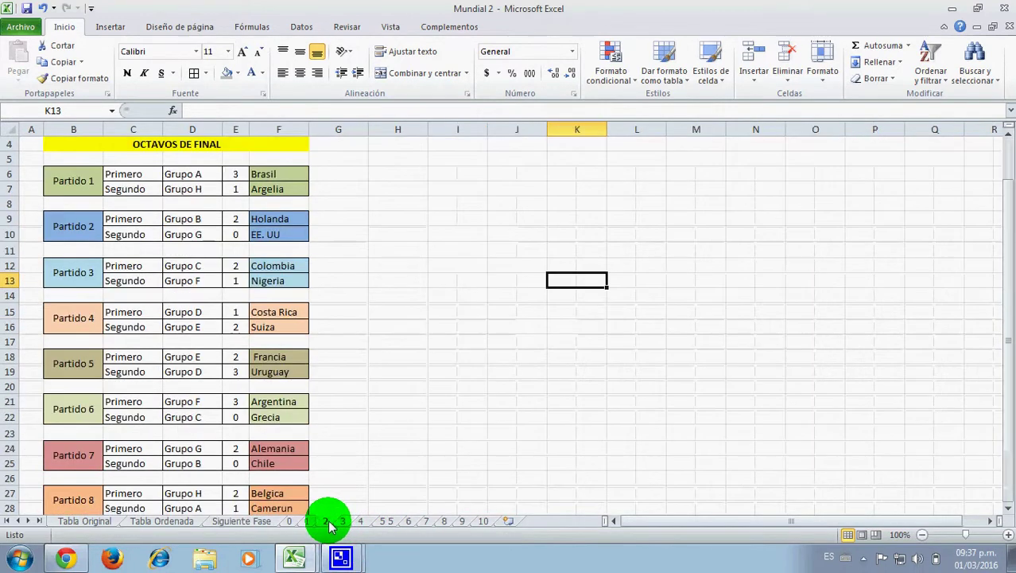
click(393, 172)
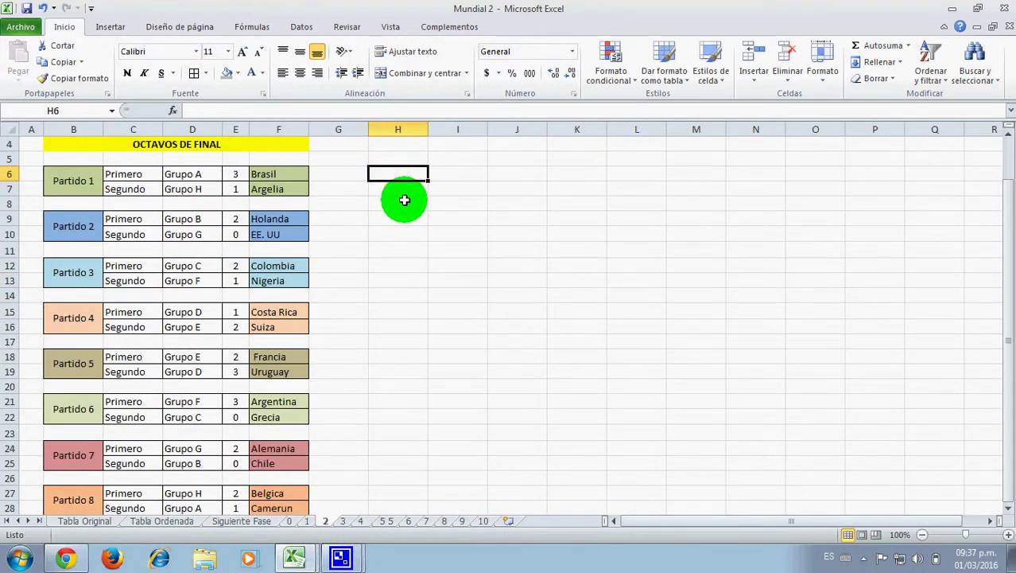
scroll(404, 200, up, 1)
click(400, 192)
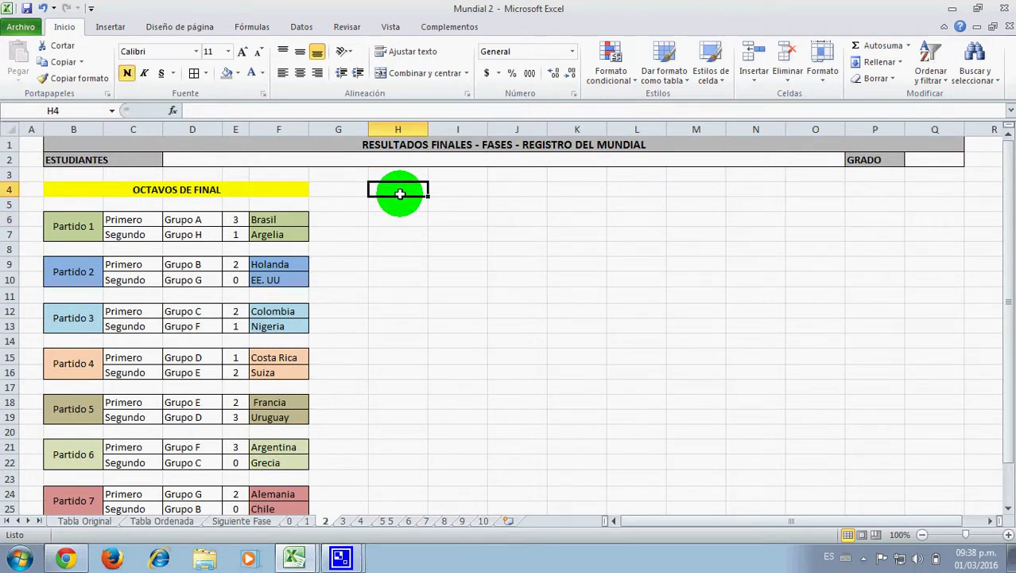
text(Cuartos d)
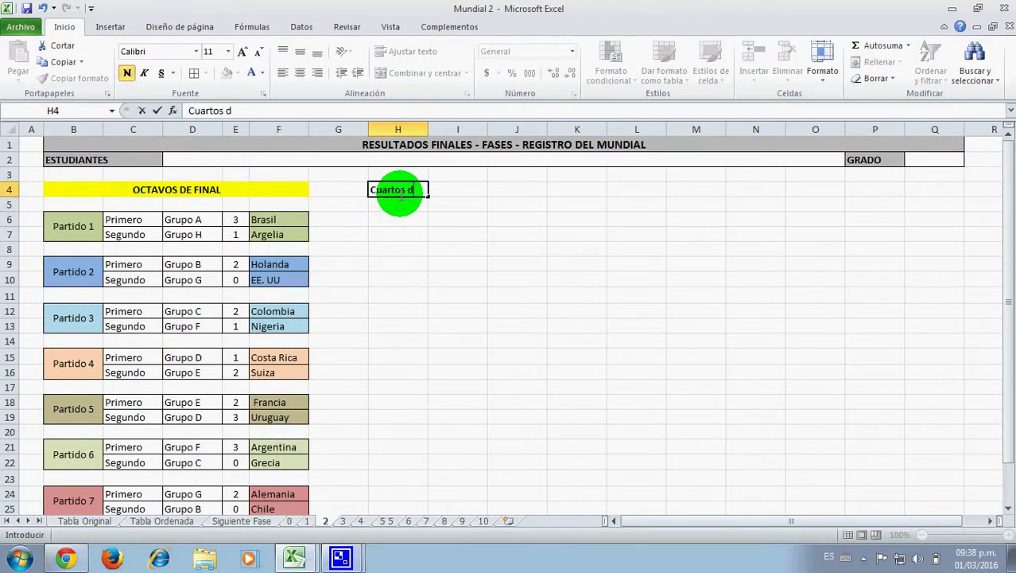
text(e Final)
key(Return)
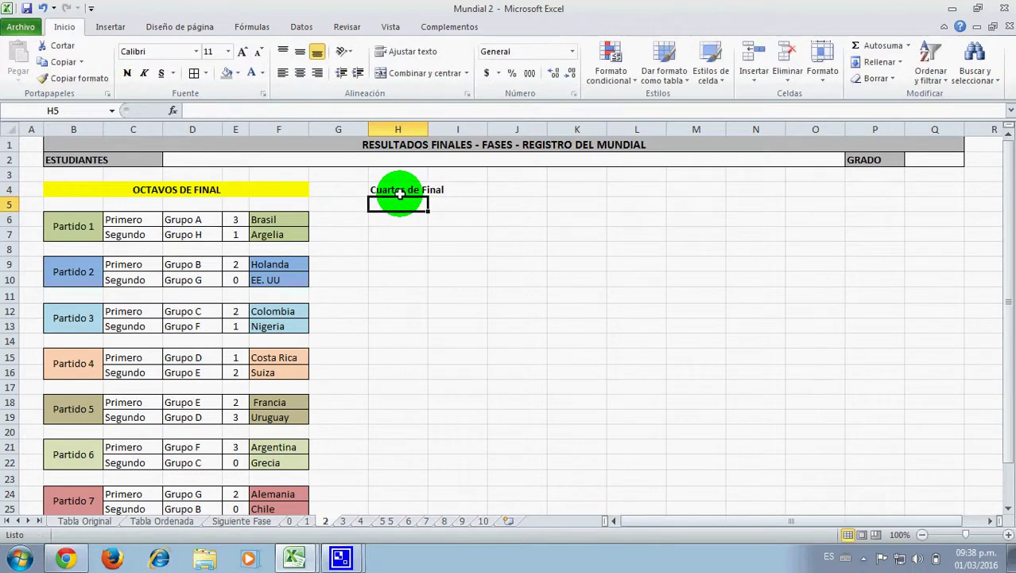
- Following the Siguiente Fase model, fill H8 of sheet 2 black and label it "Partido 1" in white text
click(380, 224)
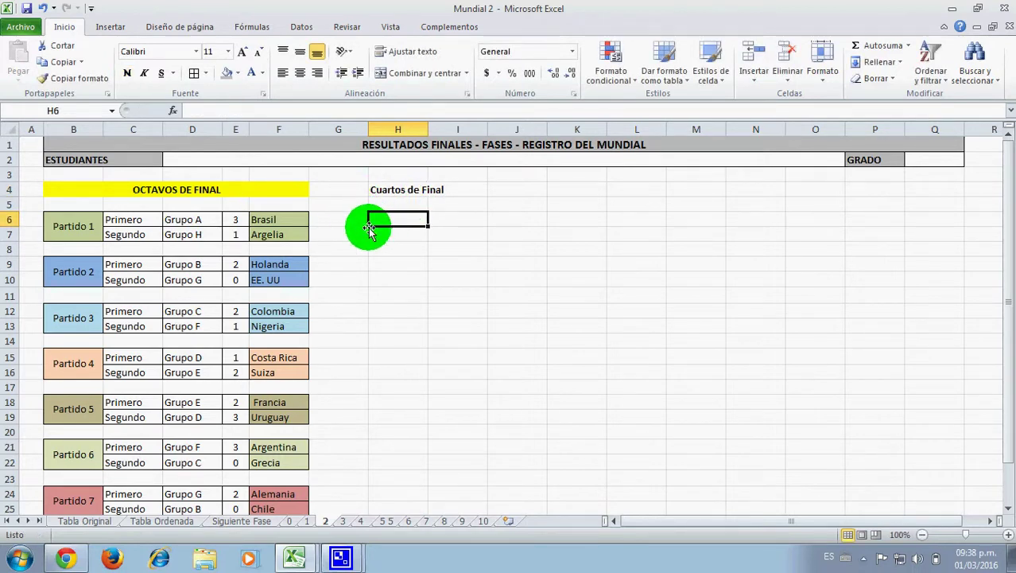
click(243, 520)
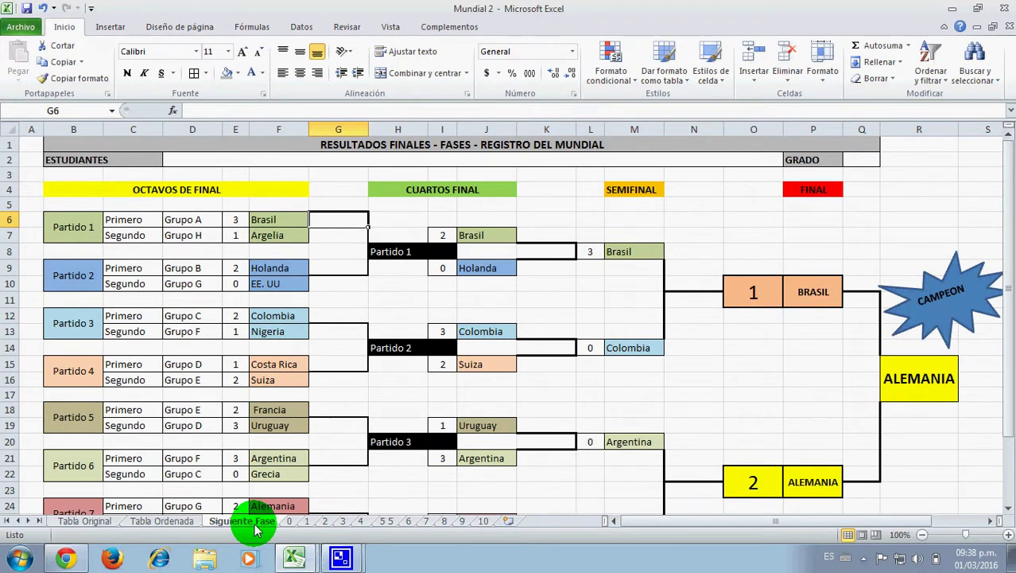
click(387, 268)
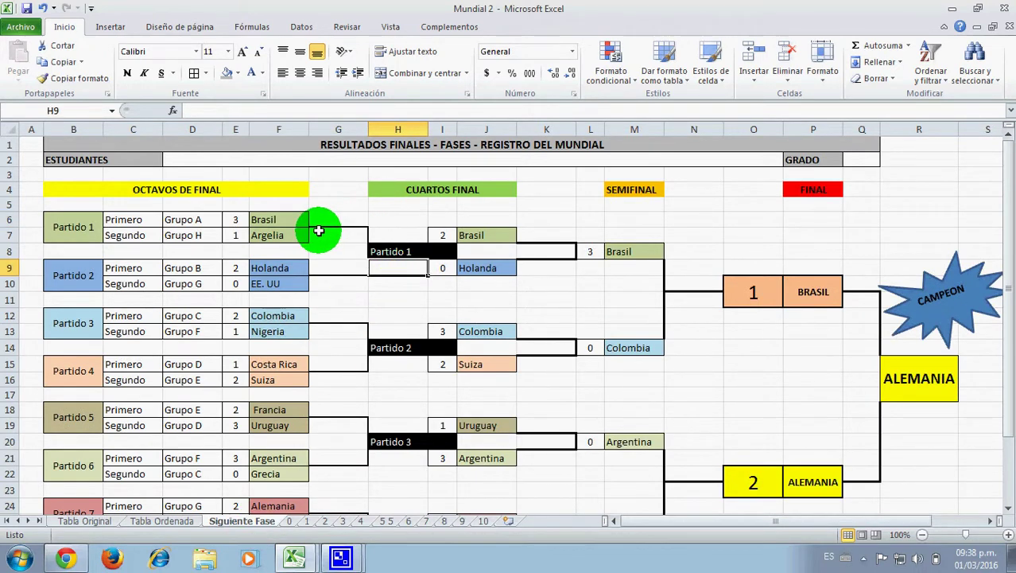
drag(318, 230, 328, 259)
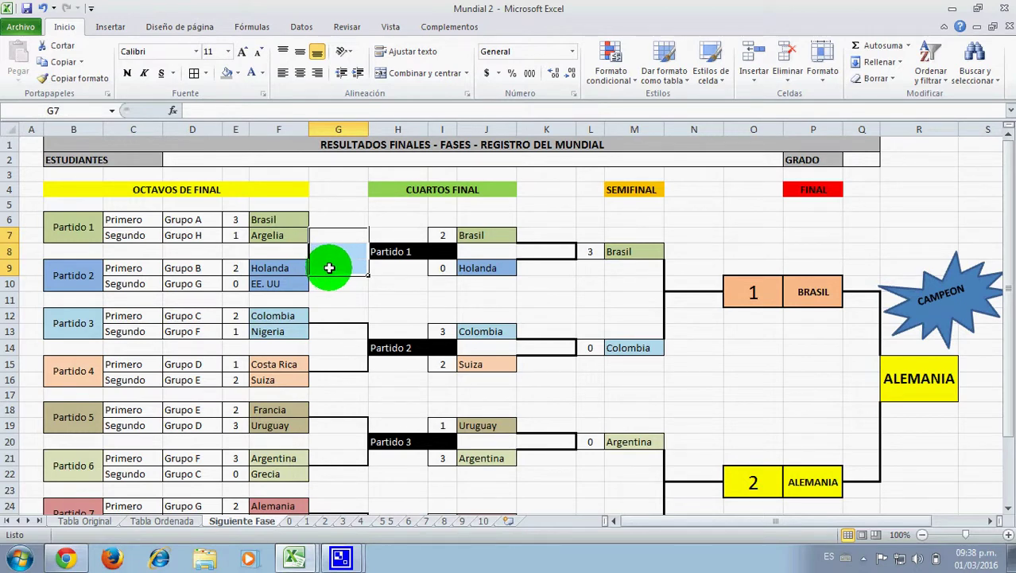
click(393, 268)
click(391, 251)
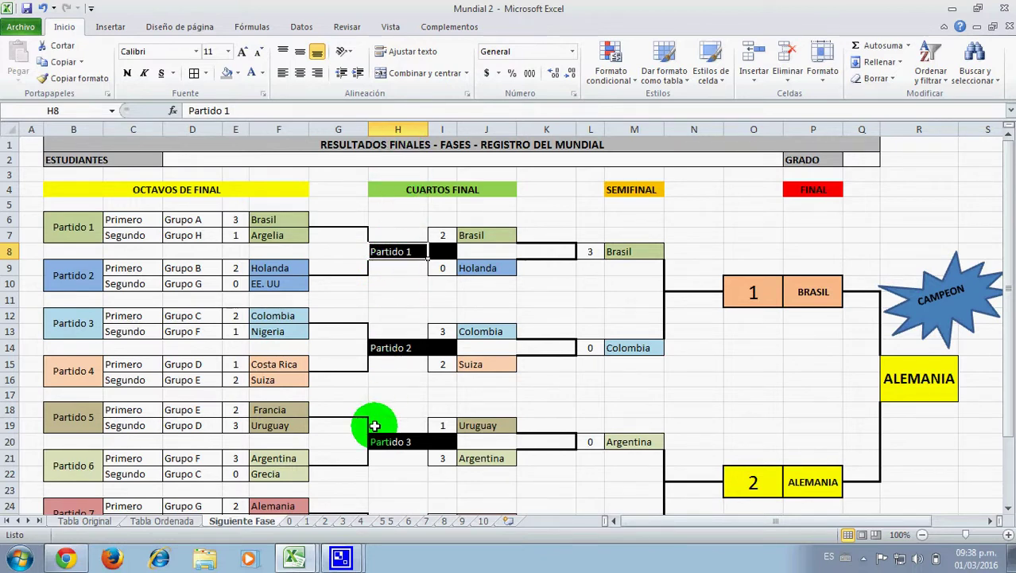
click(326, 521)
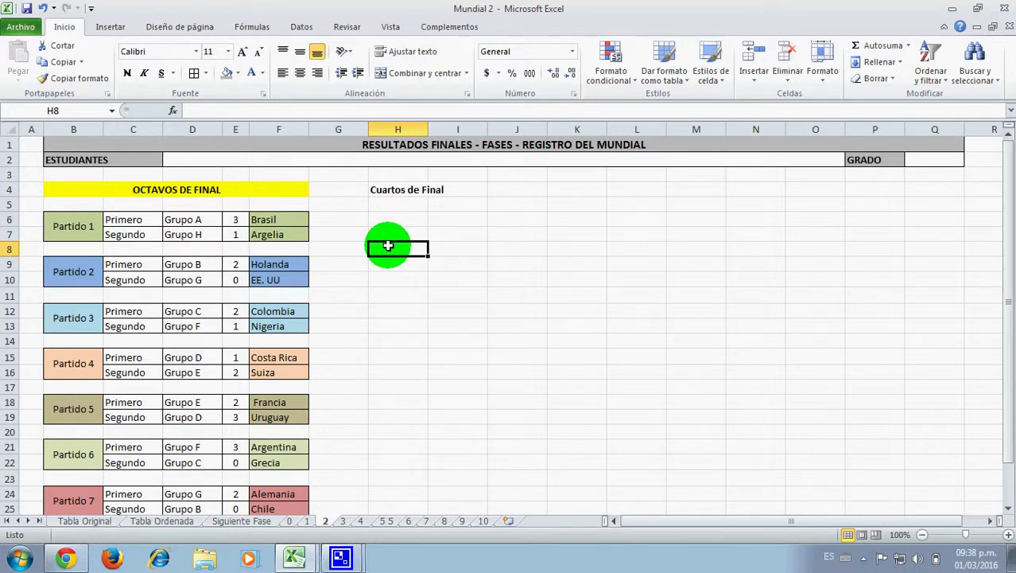
click(239, 73)
click(239, 97)
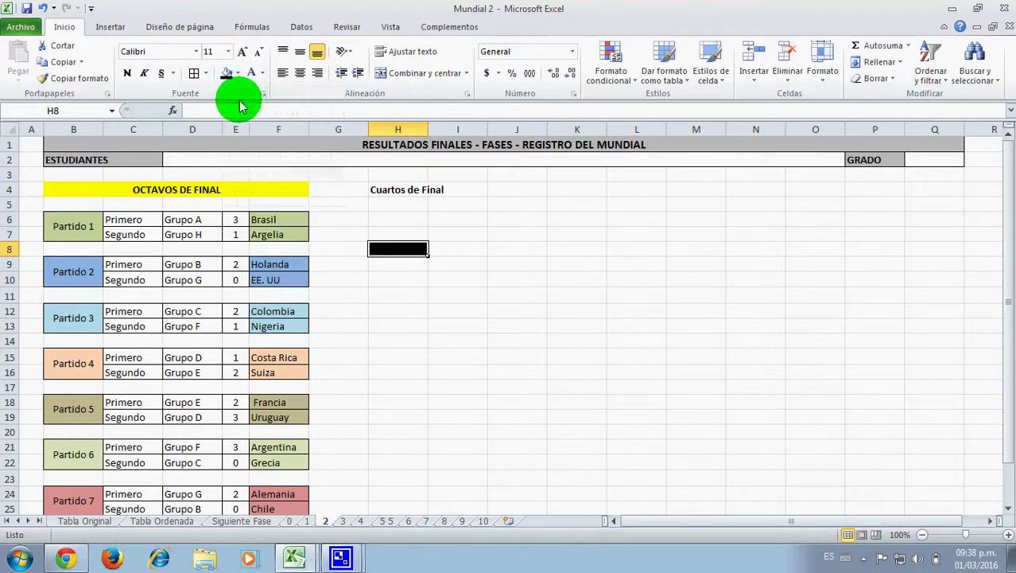
click(262, 73)
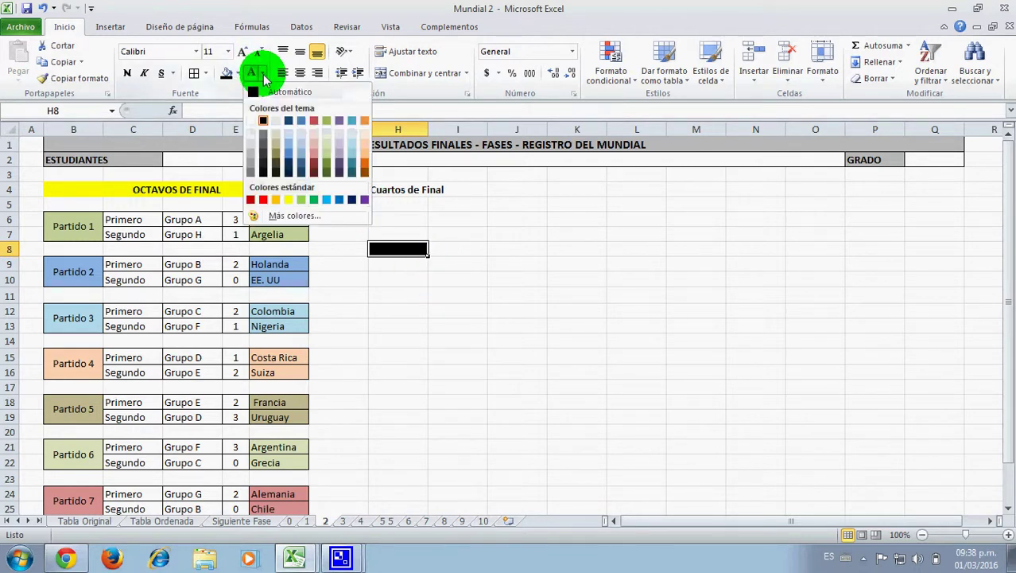
click(251, 71)
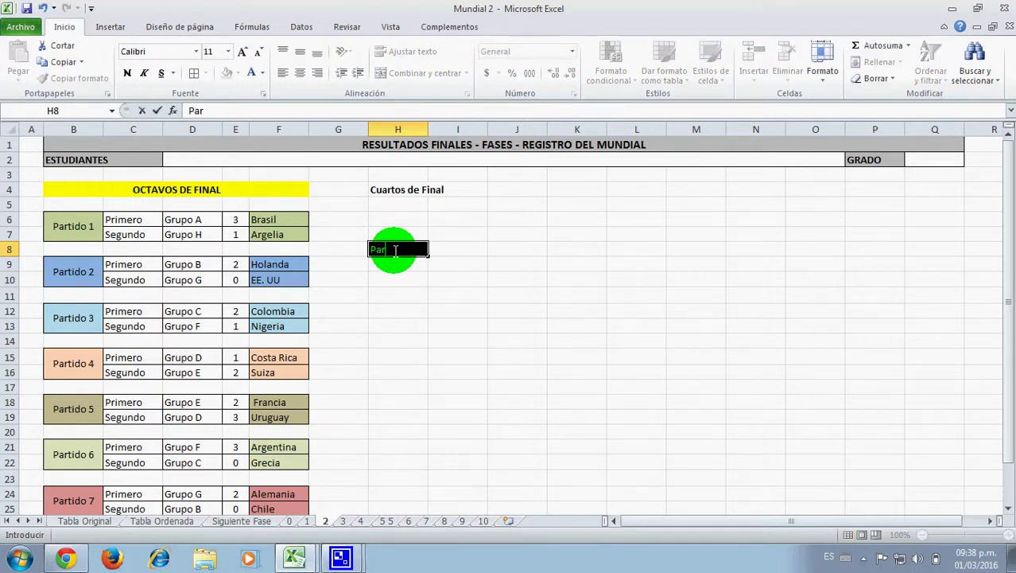
key(Return)
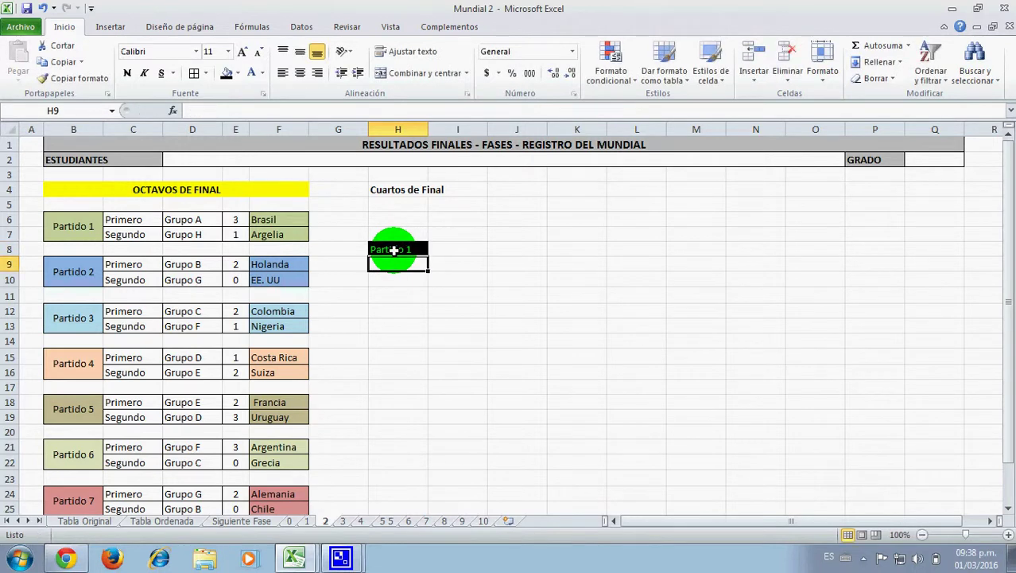
- Apply thick top, right and bottom borders to G7:G9 as the connector from Partidos 1 and 2 to the quarter-final
click(326, 234)
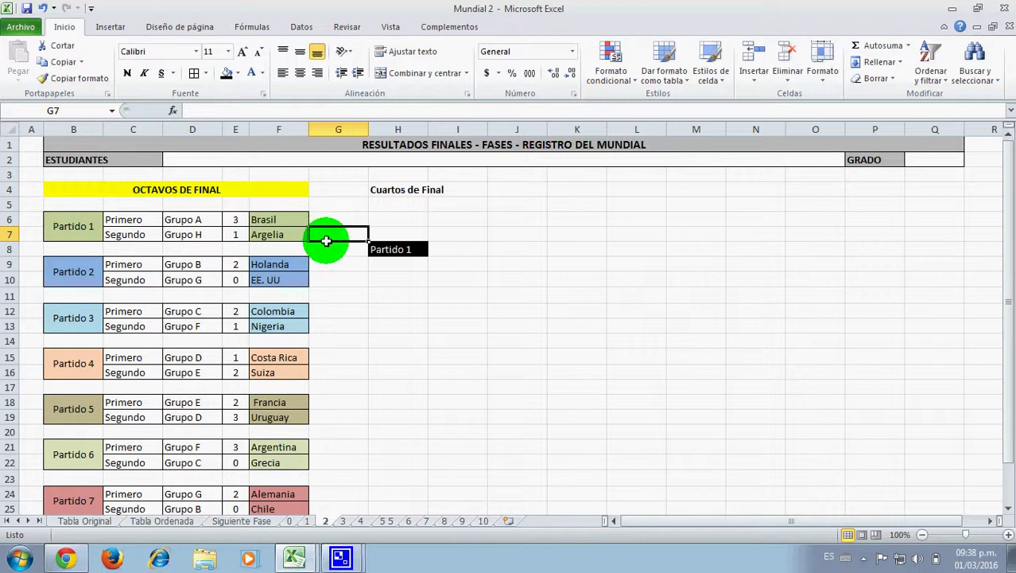
drag(326, 240, 336, 275)
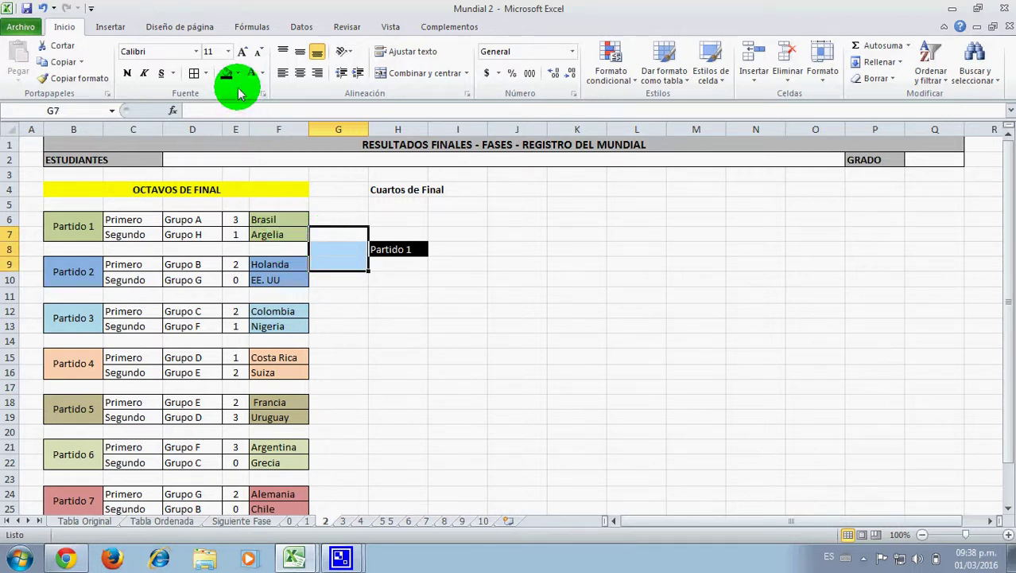
click(205, 73)
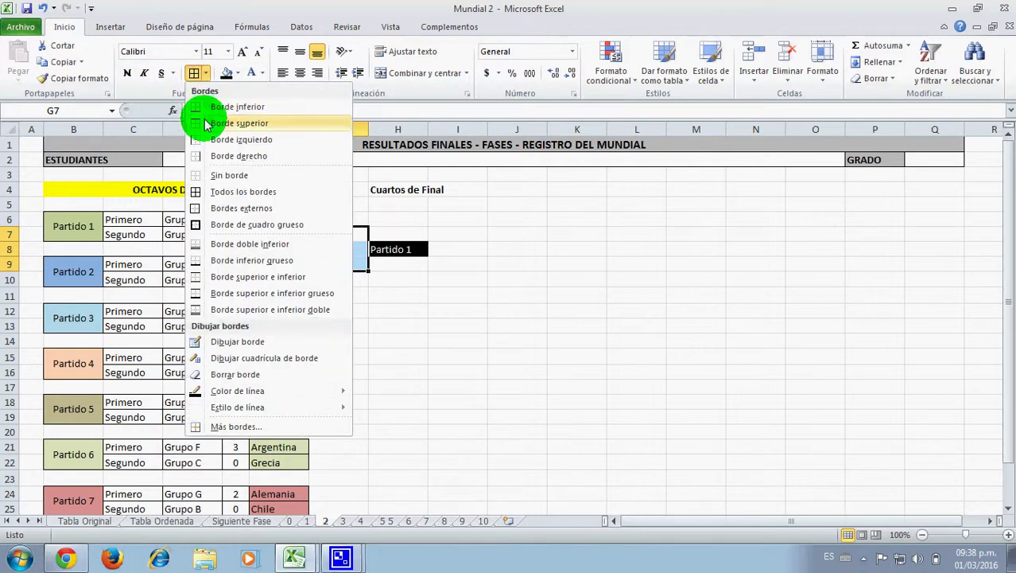
click(233, 427)
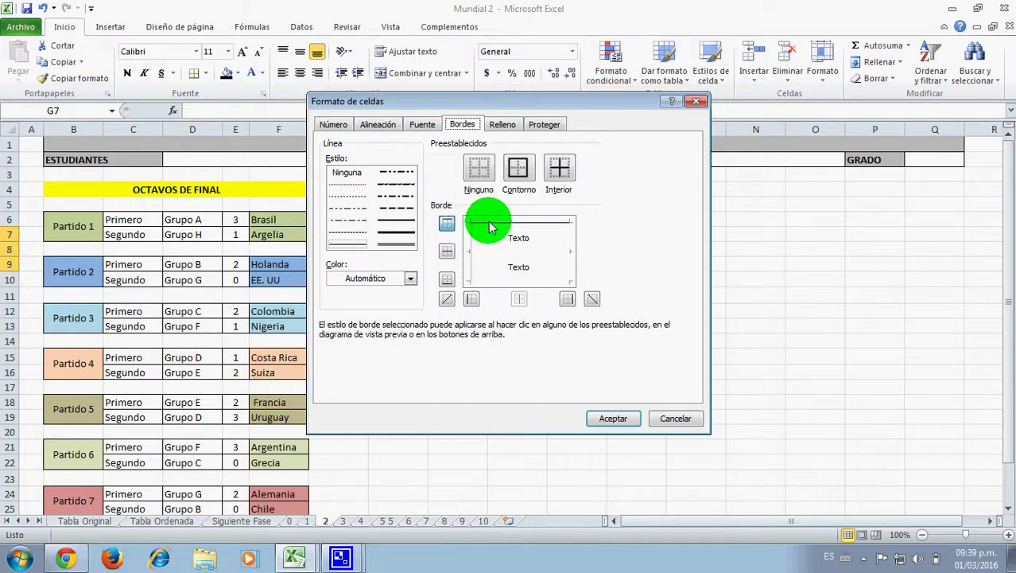
click(493, 279)
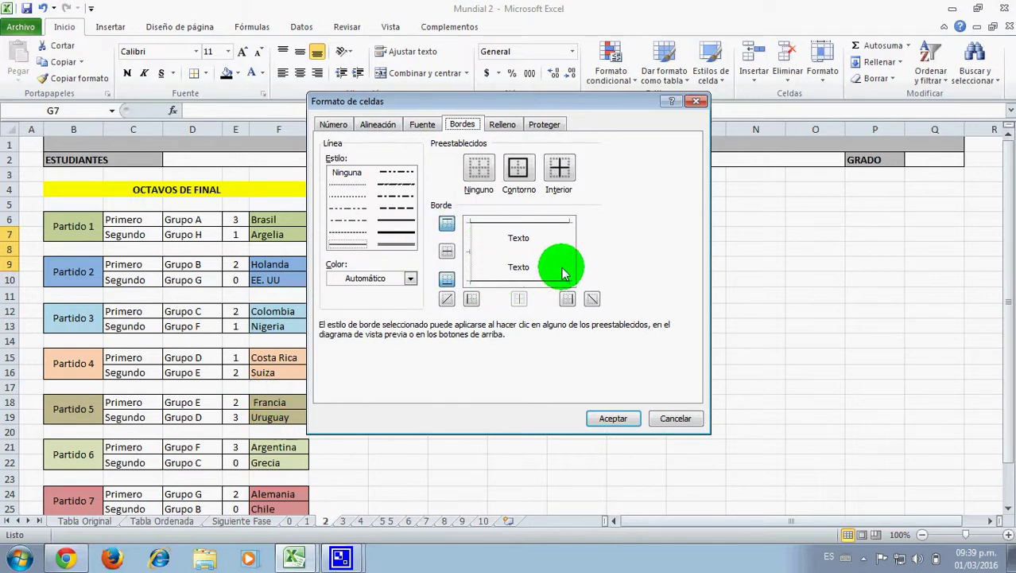
click(571, 263)
click(397, 232)
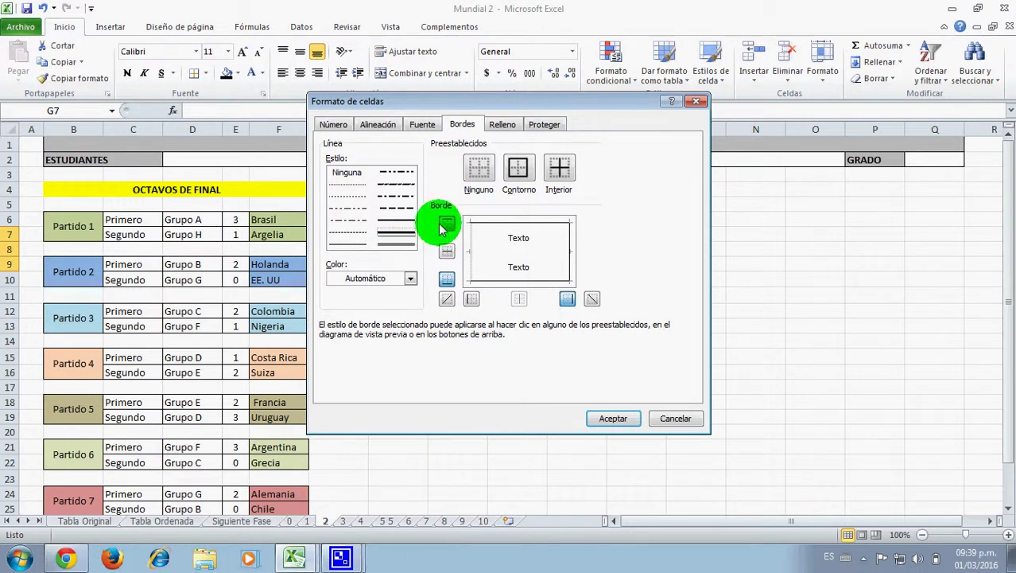
click(518, 173)
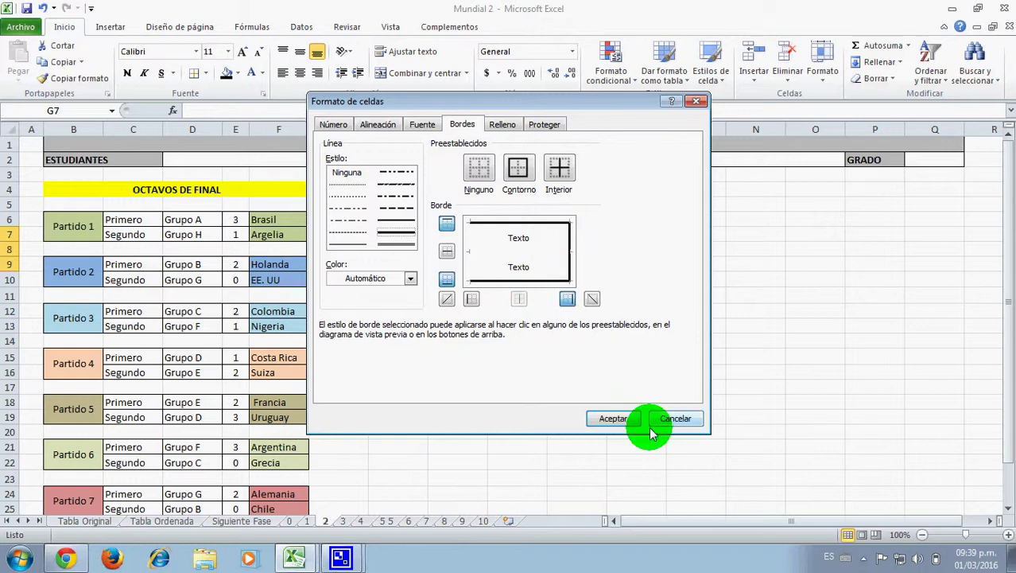
click(618, 420)
click(494, 356)
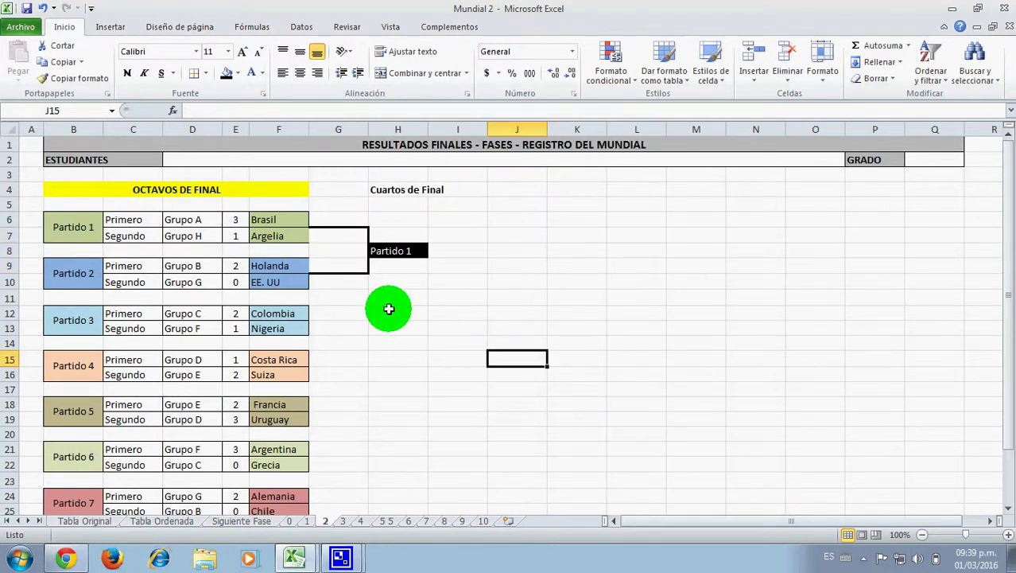
- Narrow column I of sheet 2 to match the goals column in the Siguiente Fase model
click(256, 521)
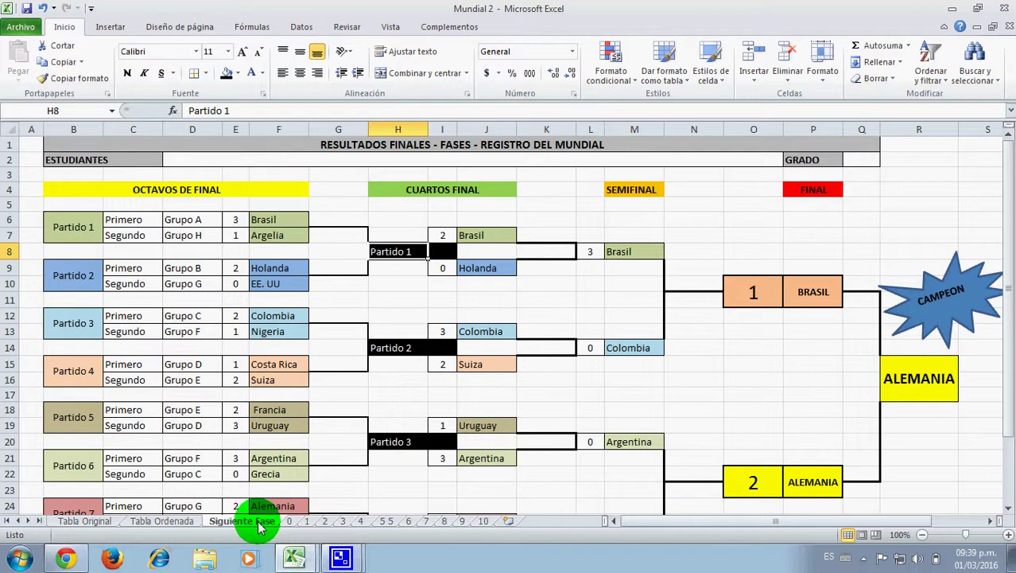
click(443, 128)
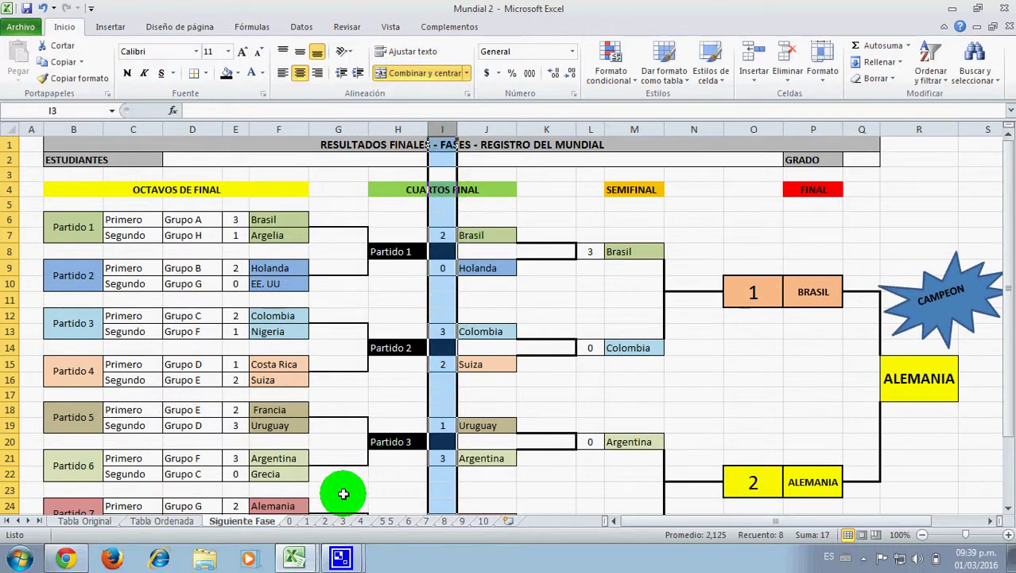
click(325, 520)
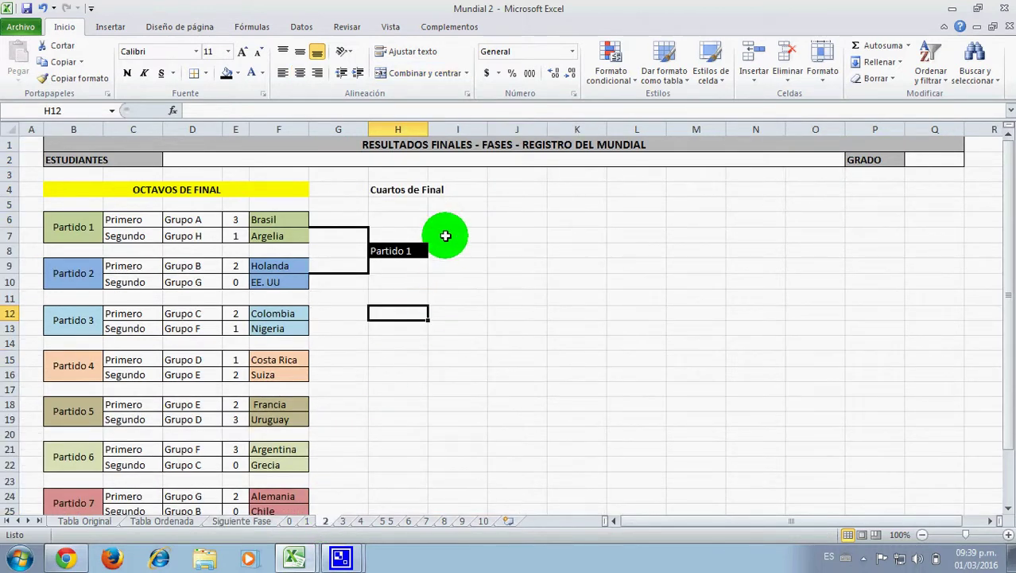
drag(485, 129, 458, 132)
- Extend the black fill of the quarter-final Partido 1 label into I8
click(442, 235)
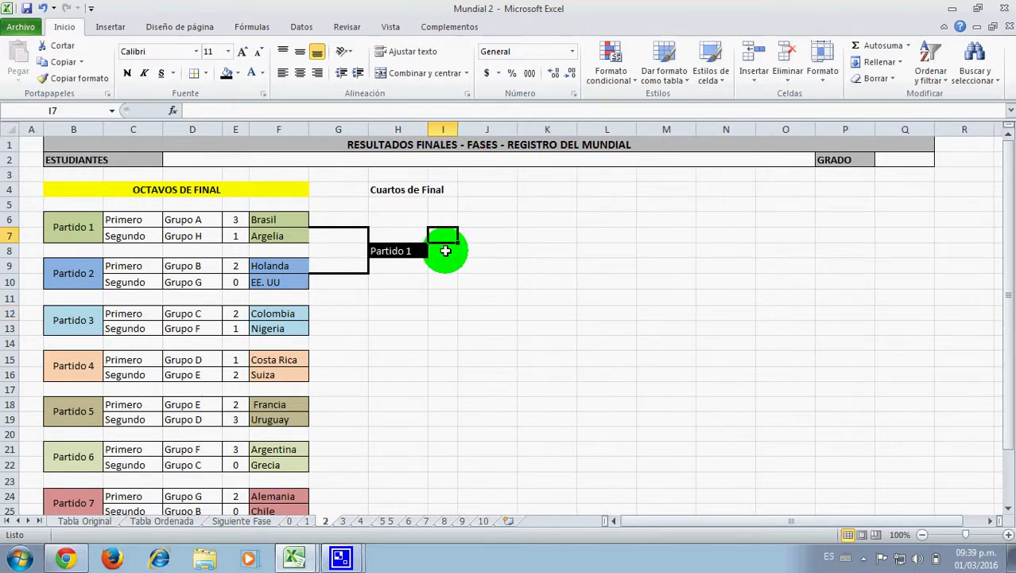
click(227, 73)
click(450, 235)
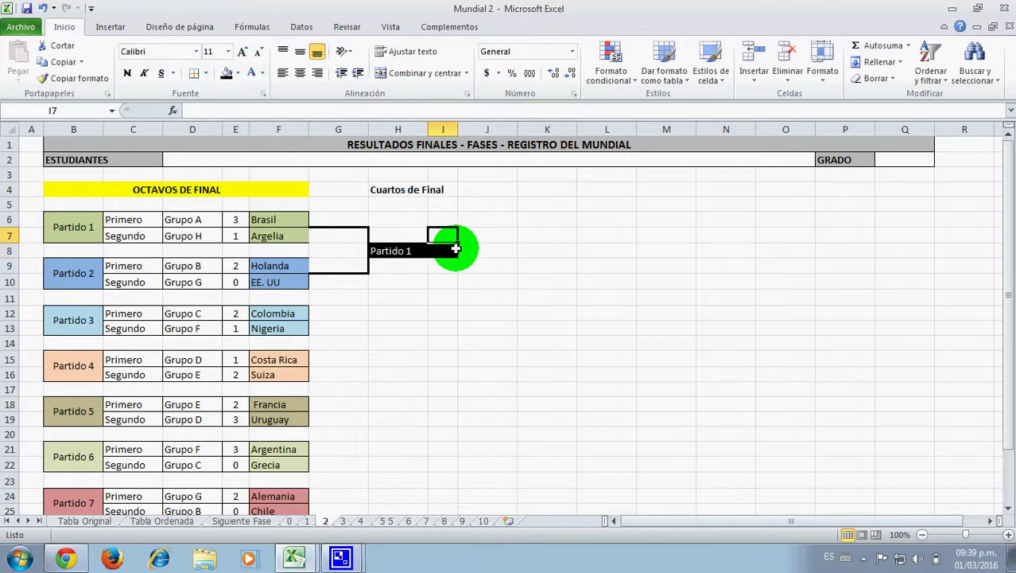
- Enter the formula +F6 in J7 to bring in the Partido 1 winner
click(474, 237)
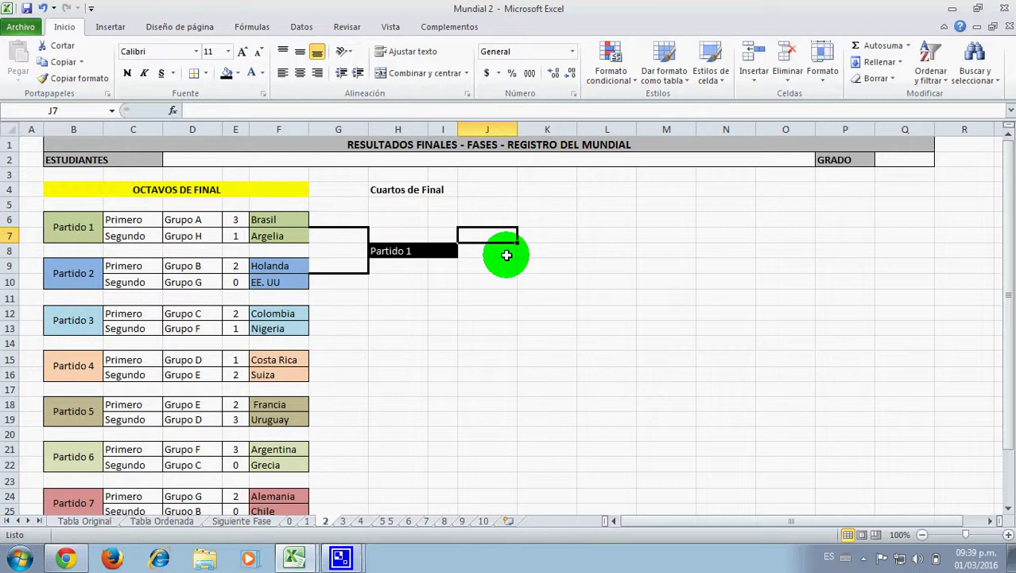
text(+)
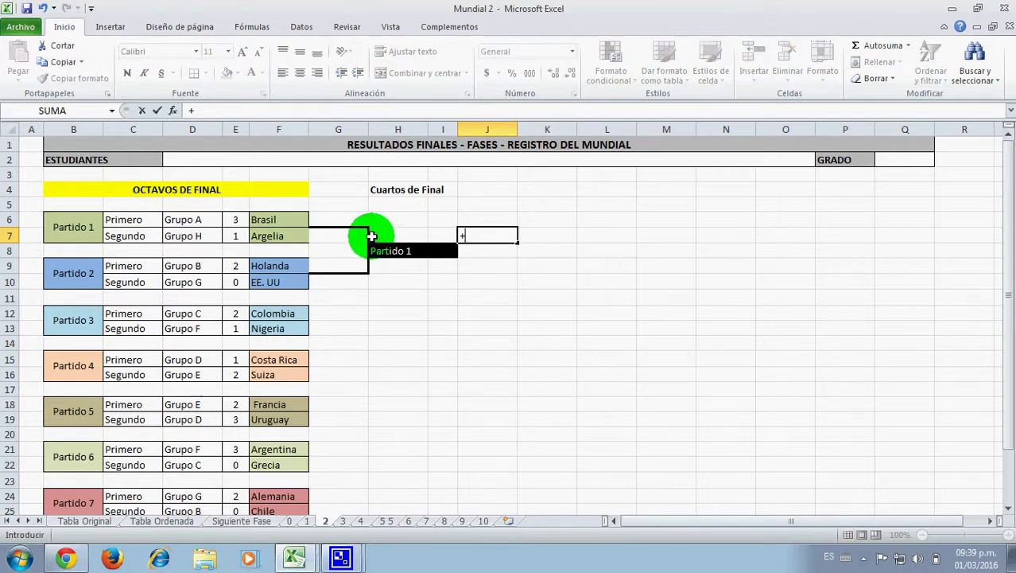
click(285, 220)
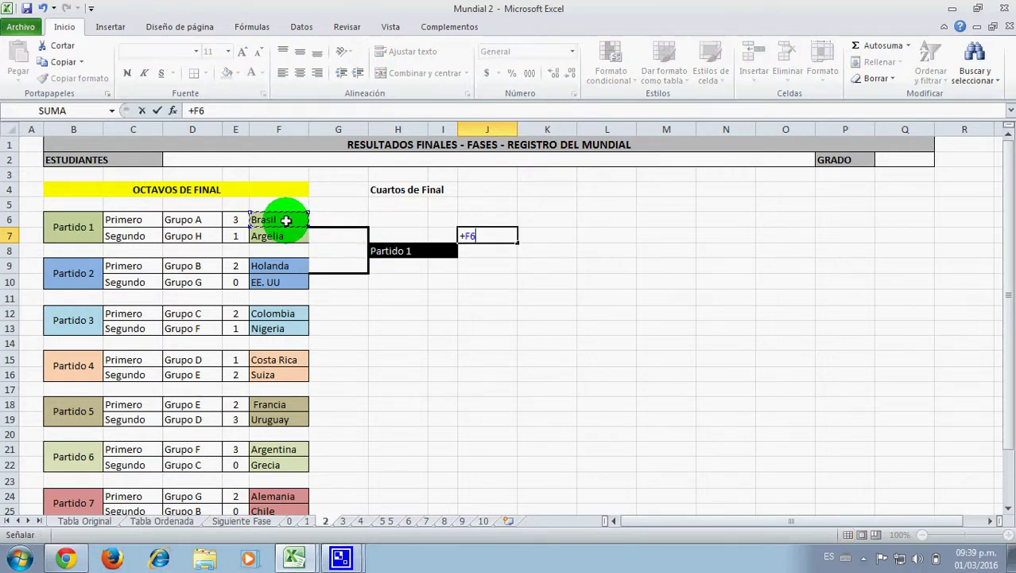
key(Return)
- Copy the "Brasil" cell F6 with its formatting into J7 as the first quarter-final team
click(284, 220)
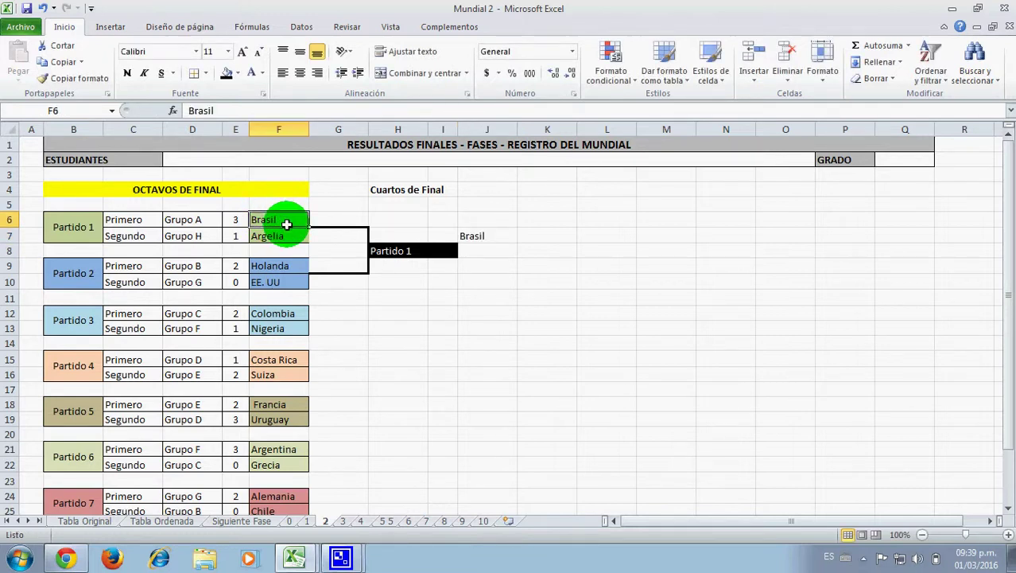
key(ctrl+c)
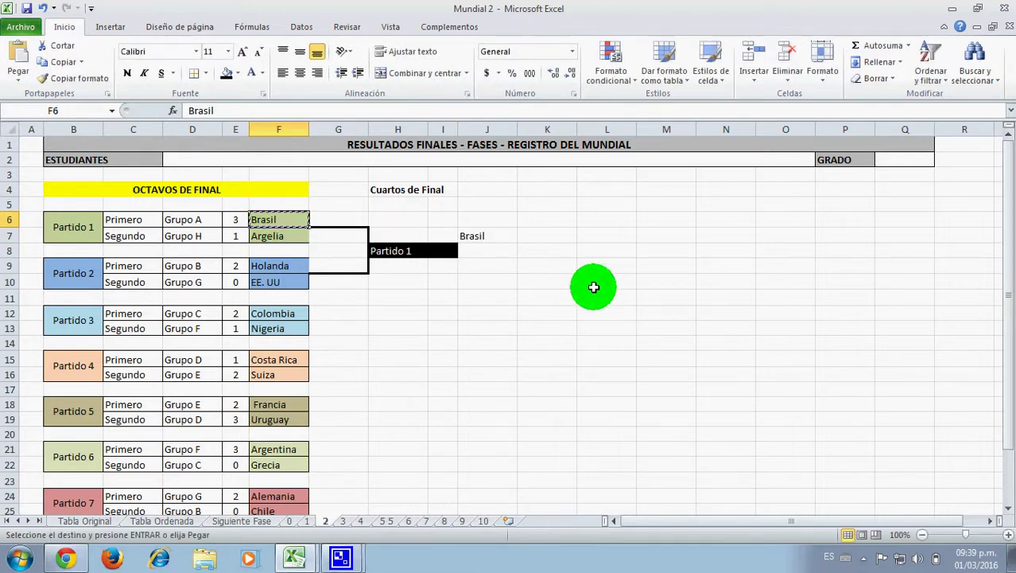
click(487, 236)
key(ctrl+v)
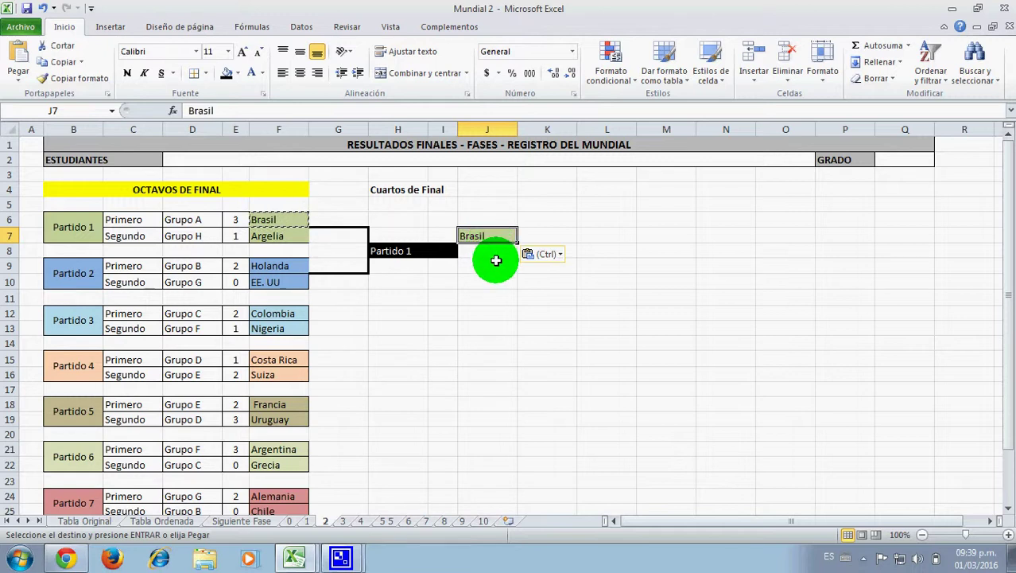
click(491, 265)
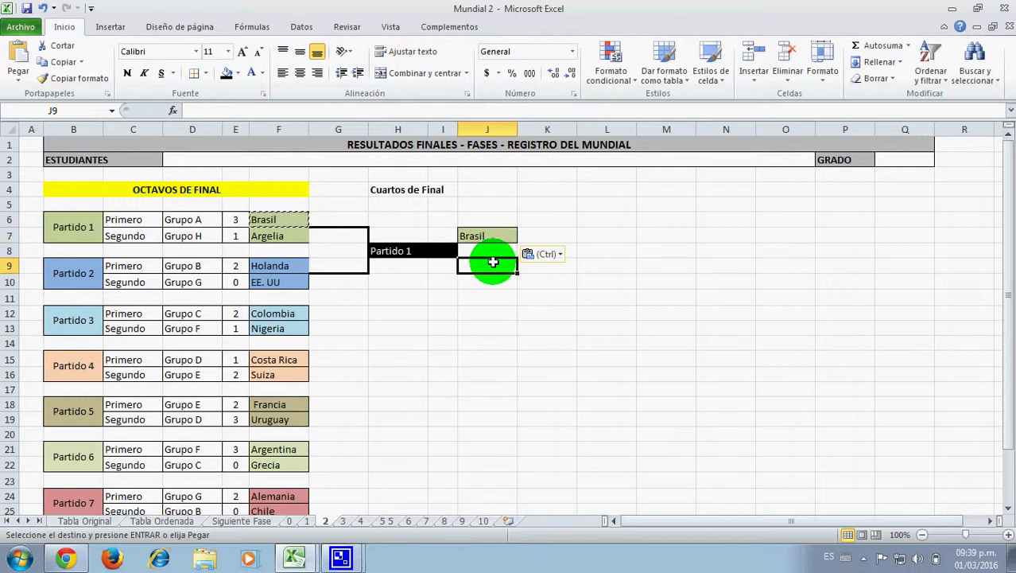
- Copy the "Holanda" cell F9 with its formatting into J9 as the second quarter-final team
click(275, 264)
key(ctrl+c)
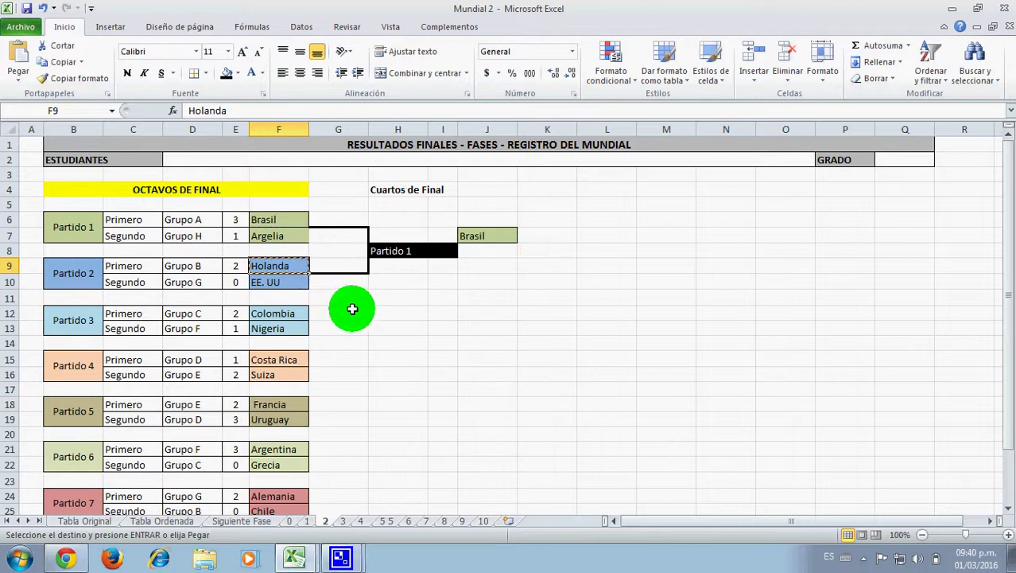
click(481, 271)
key(ctrl+v)
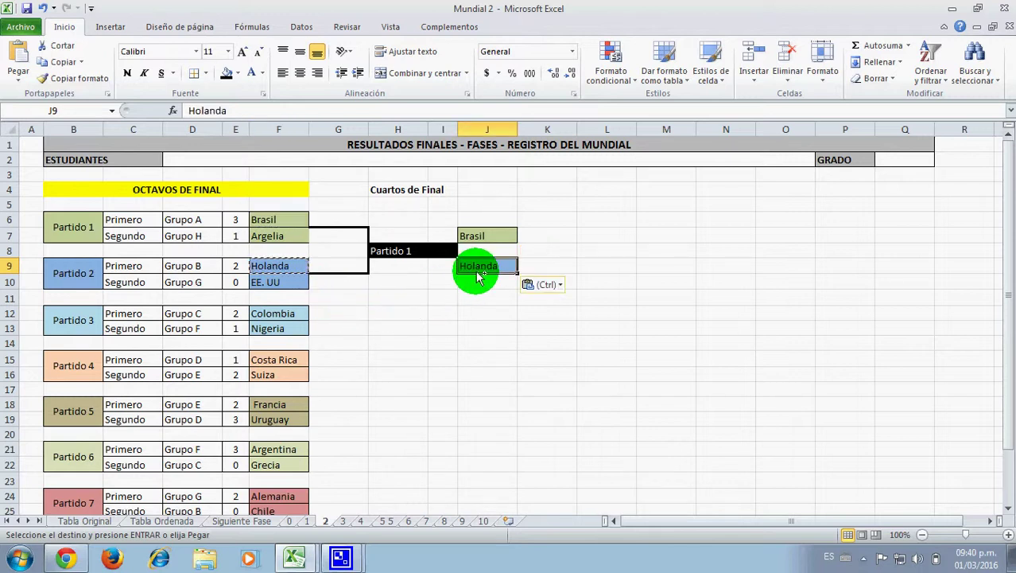
- Apply outside borders to the goals cells I7:I9 of quarter-final Partido 1
click(445, 236)
drag(446, 235, 447, 265)
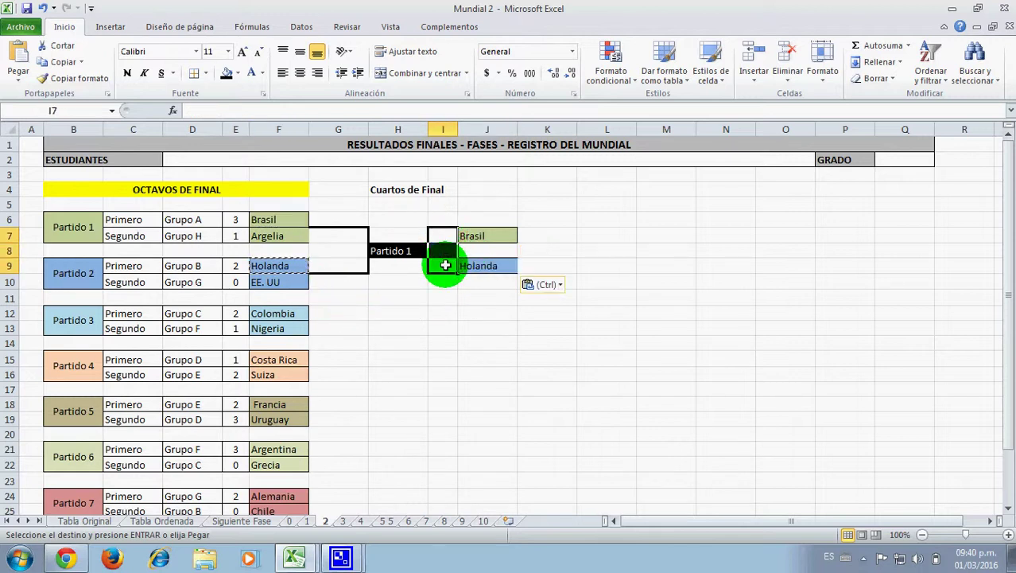
click(205, 74)
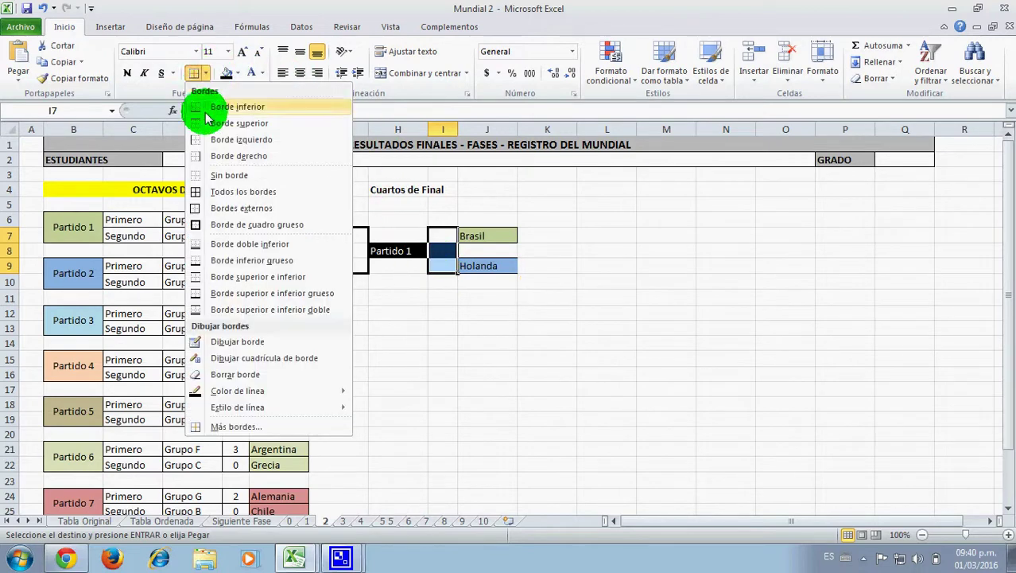
click(257, 207)
click(465, 324)
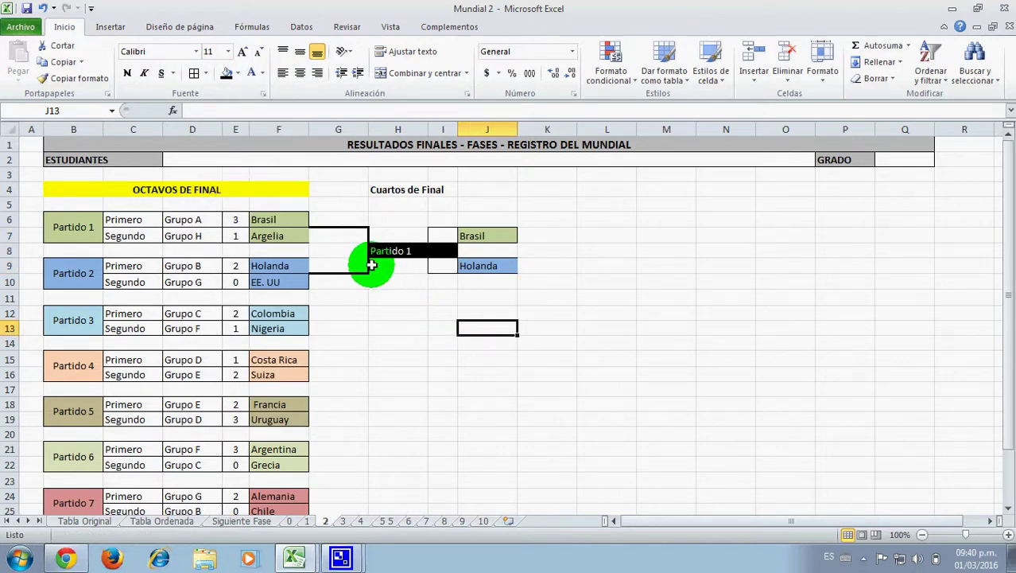
- Copy the quarter-final Partido 1 block G7:J9 to the range starting at G12
drag(336, 232, 485, 268)
click(468, 300)
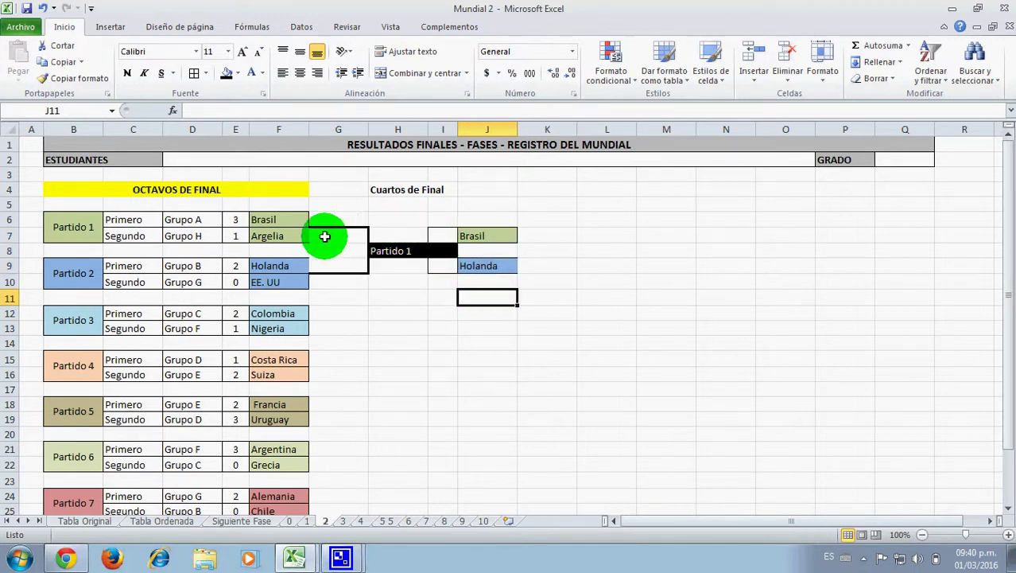
drag(324, 236, 463, 271)
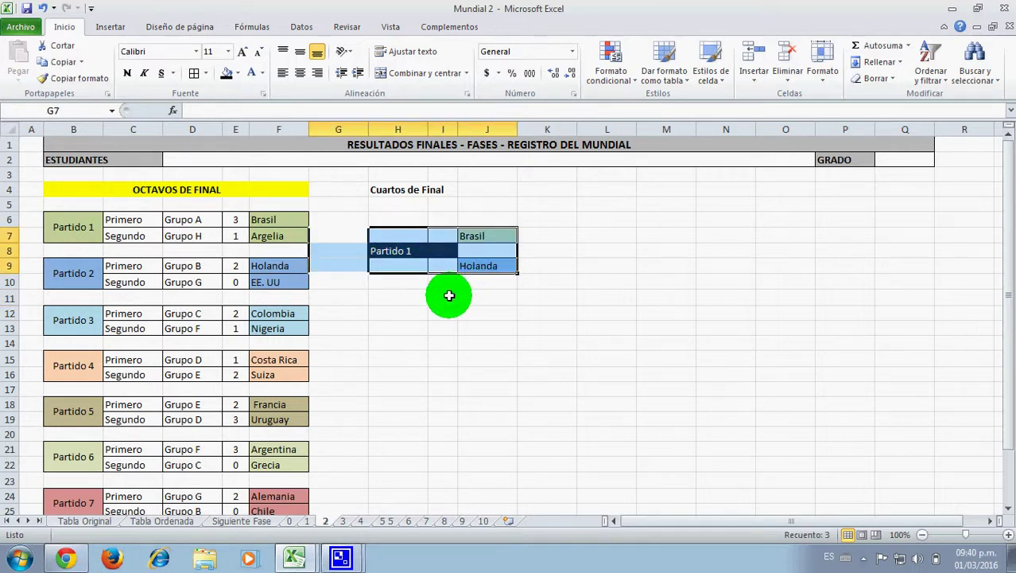
key(ctrl+c)
click(342, 317)
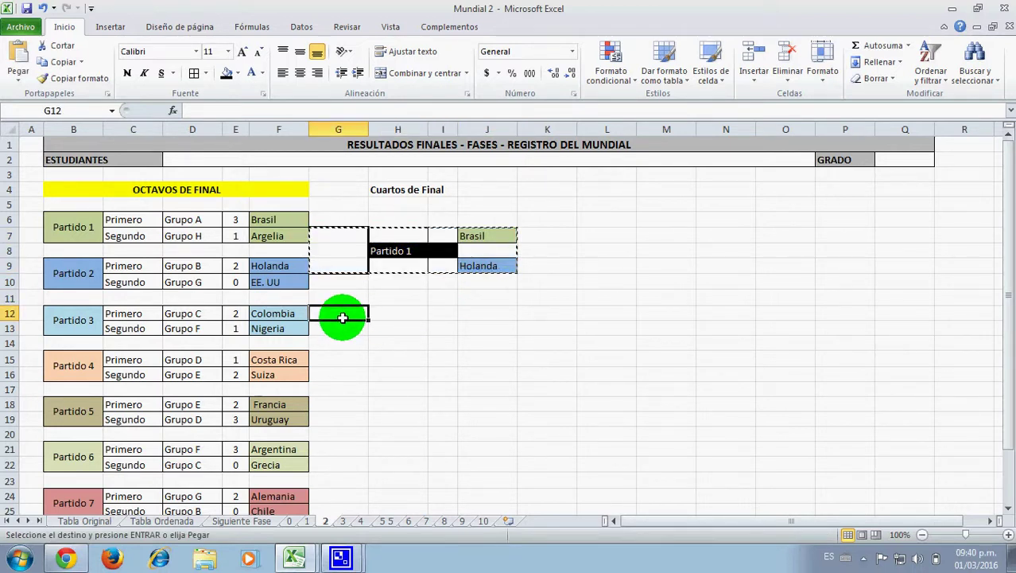
key(ctrl+v)
click(346, 362)
click(397, 404)
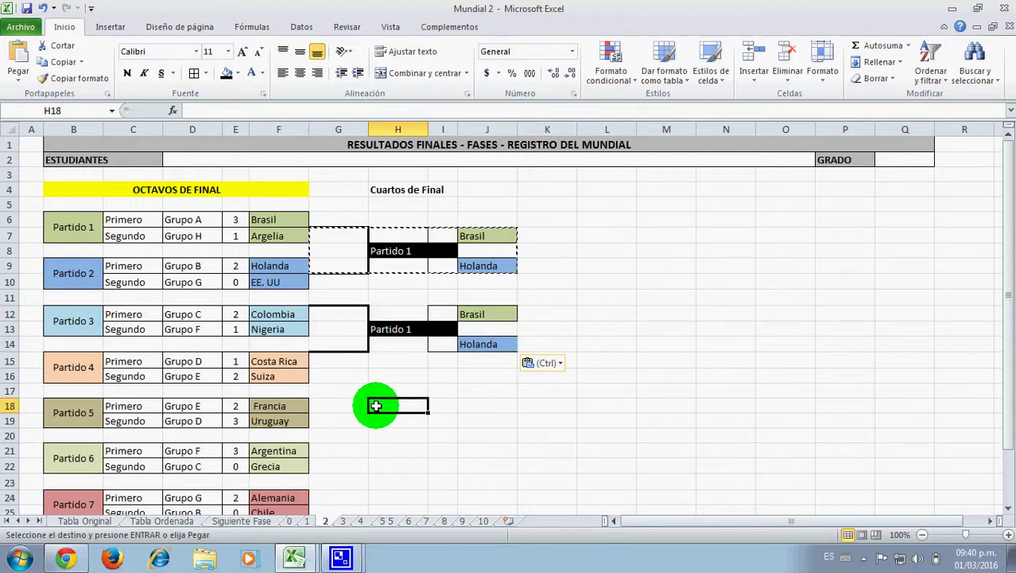
- Change the label of the copied block in H13 to Partido 2
click(402, 330)
double_click(407, 329)
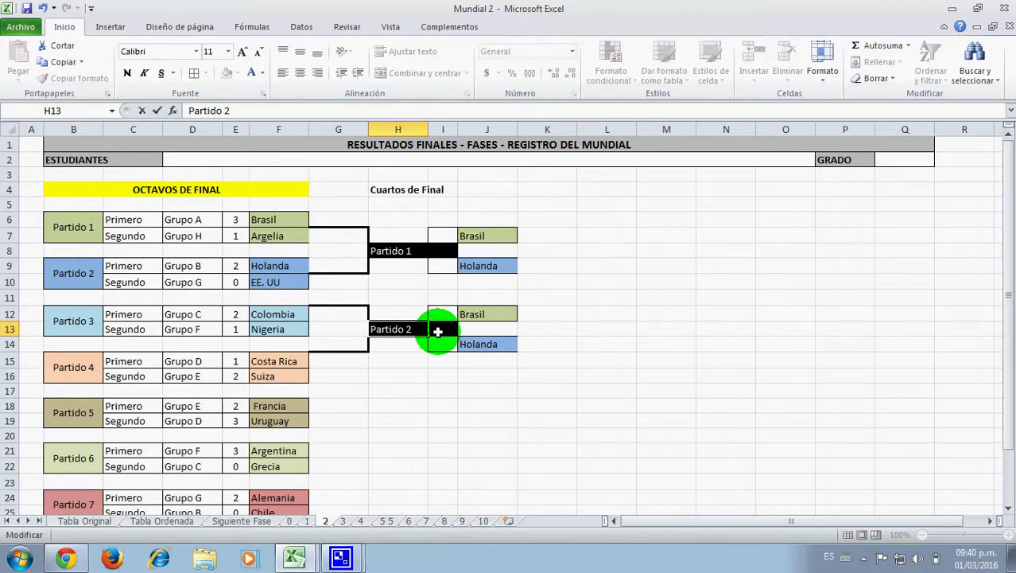
click(473, 317)
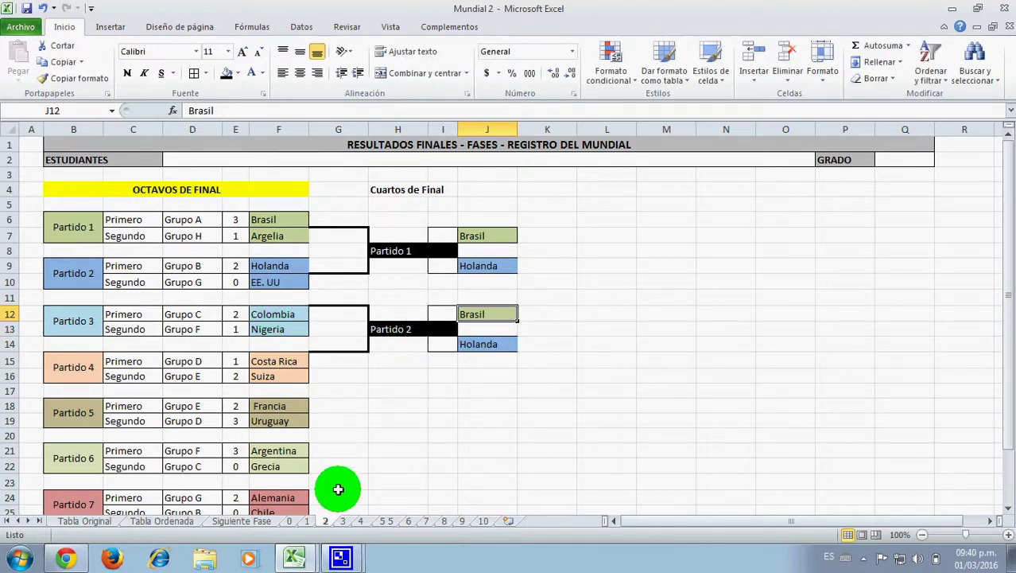
- Review the quarter-finals progress on sheets 3 and 4, and examine the semifinal connectors in the Siguiente Fase model
click(344, 520)
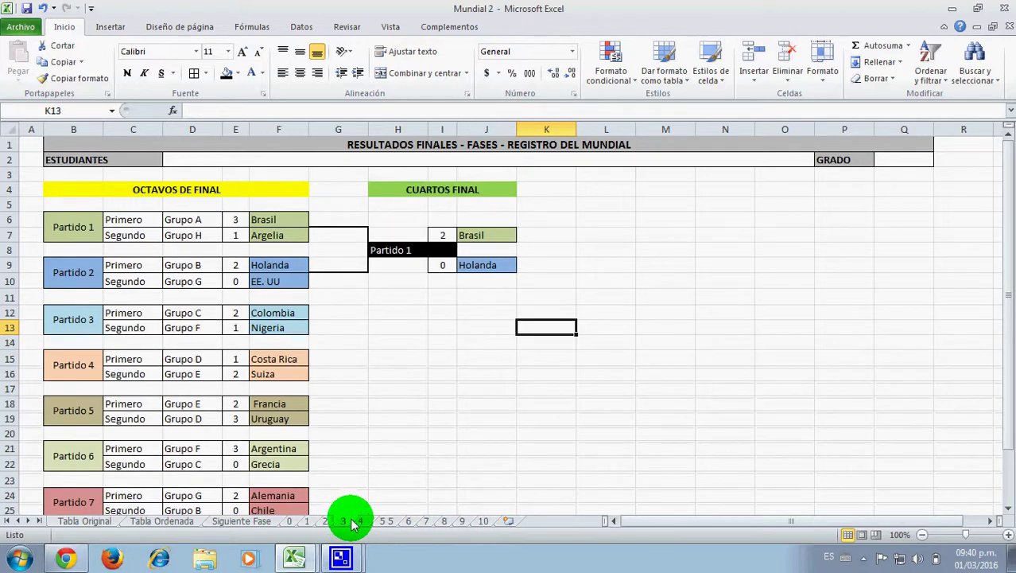
click(355, 521)
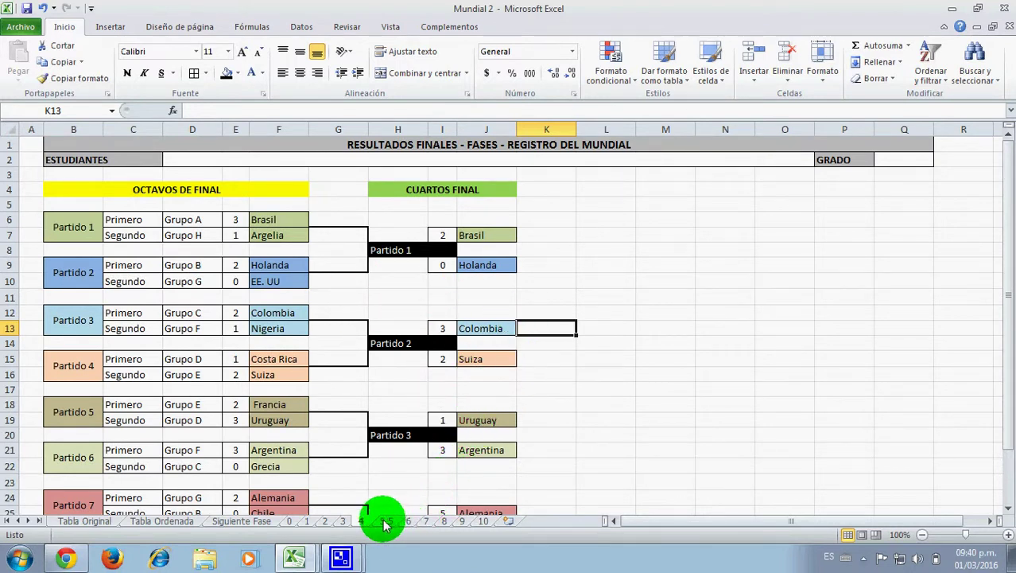
click(263, 527)
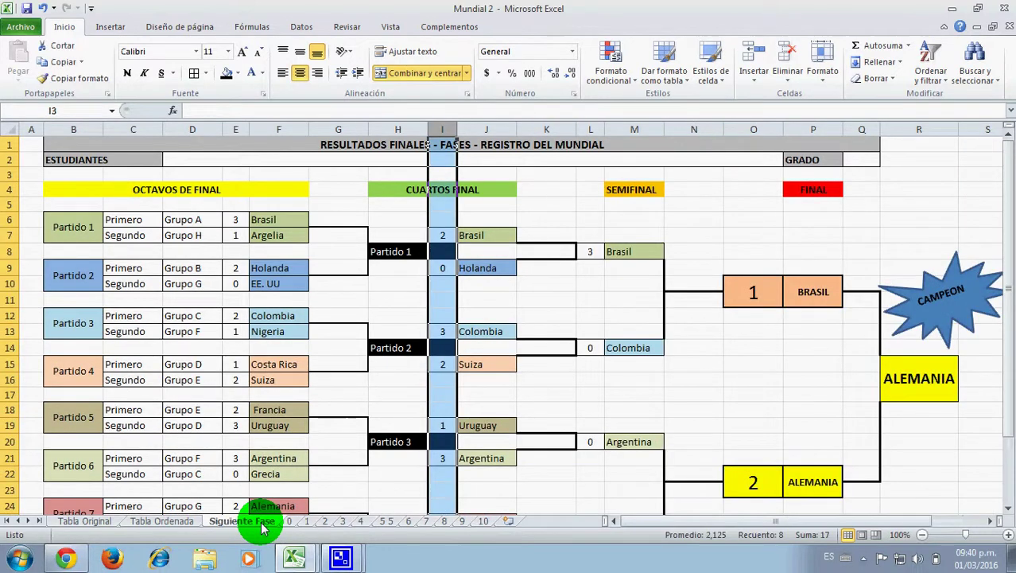
click(515, 342)
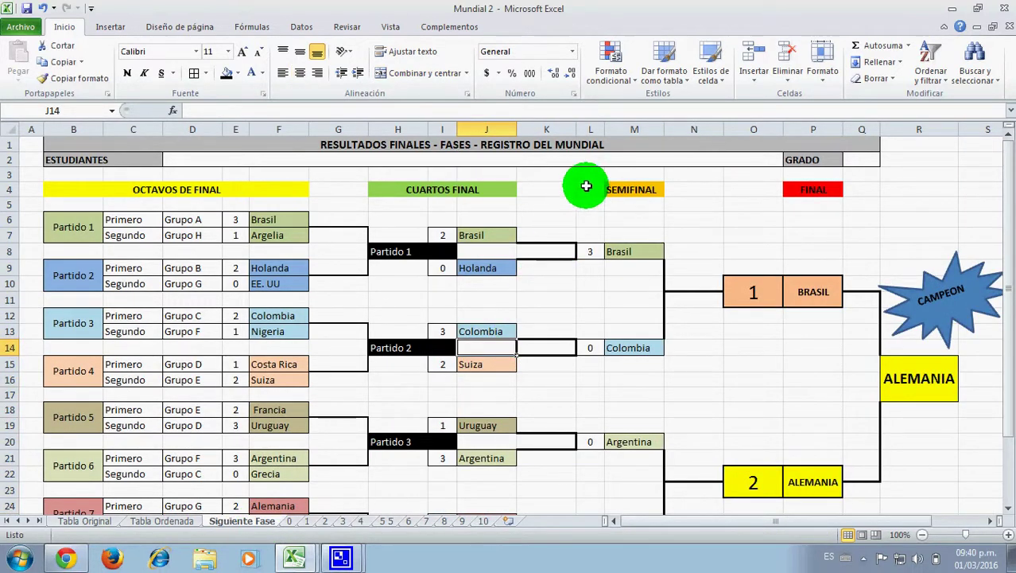
click(531, 251)
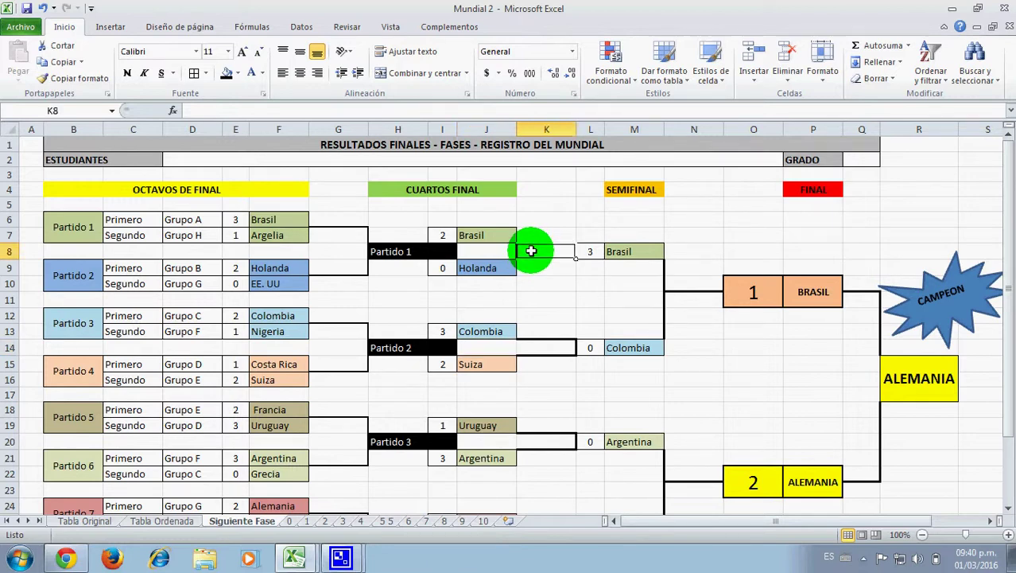
click(542, 276)
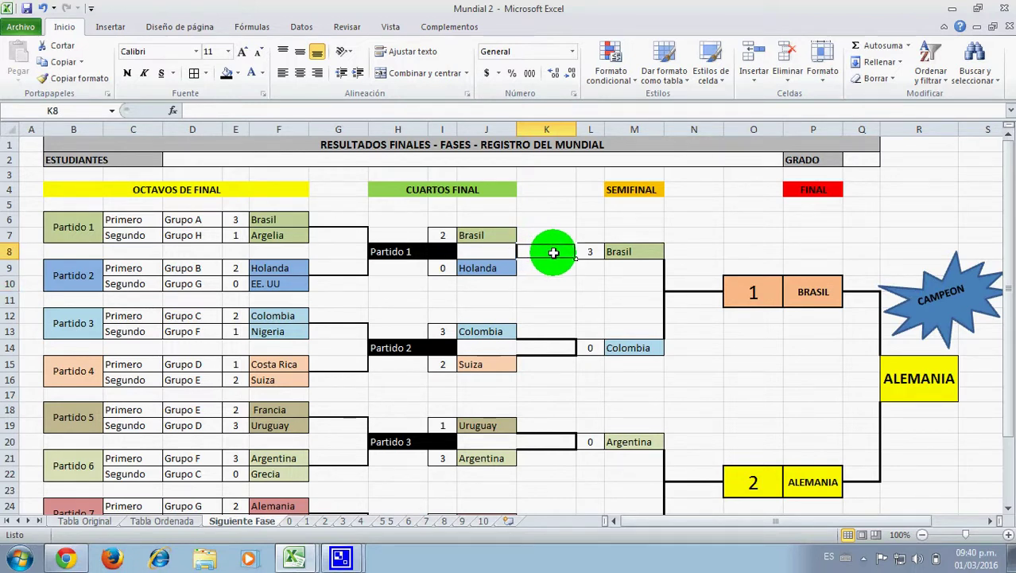
click(595, 280)
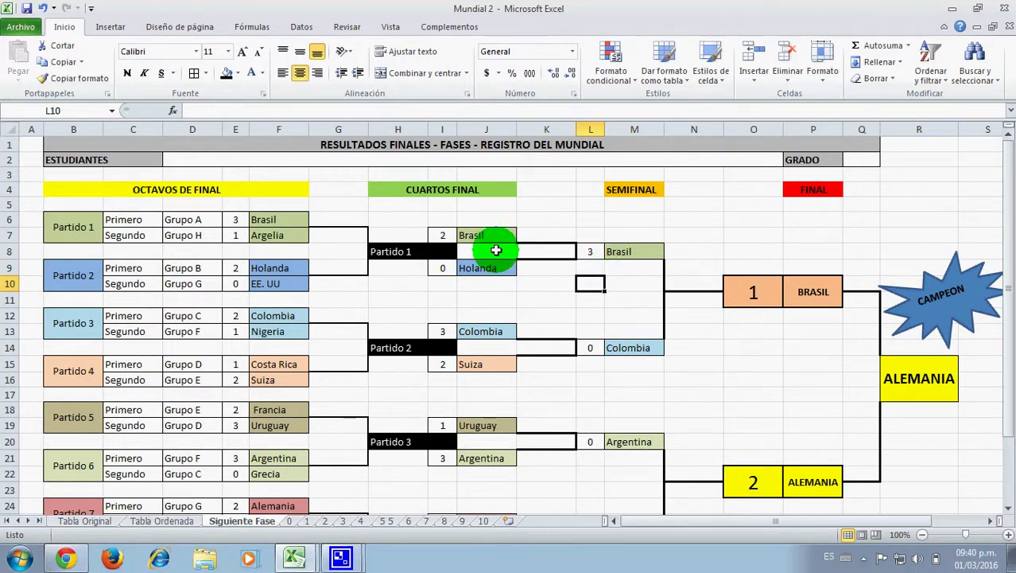
- On sheet 4, give K8 thick top, bottom and right borders, leaving its left edge open, as the semifinal connector
click(363, 521)
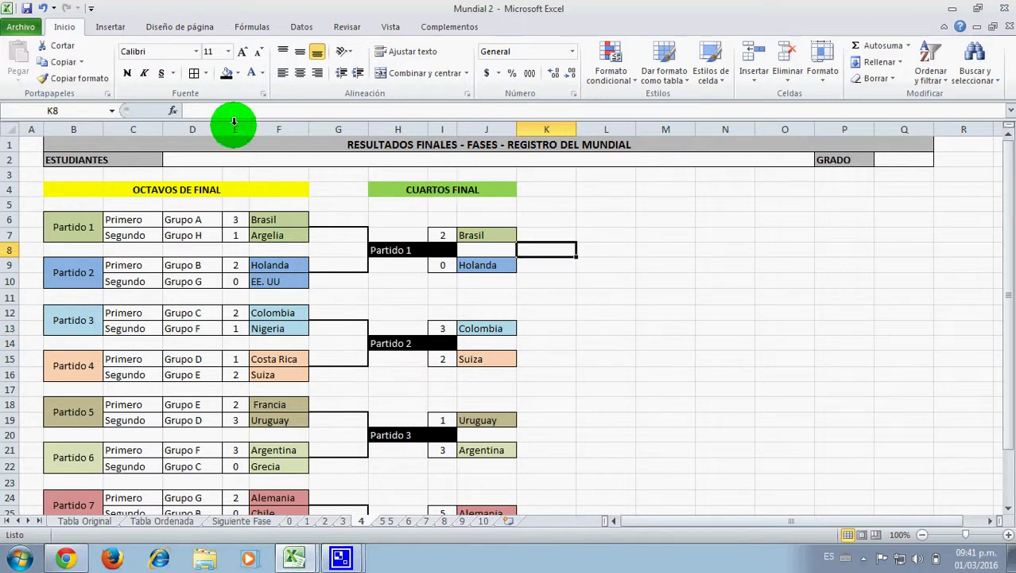
click(205, 73)
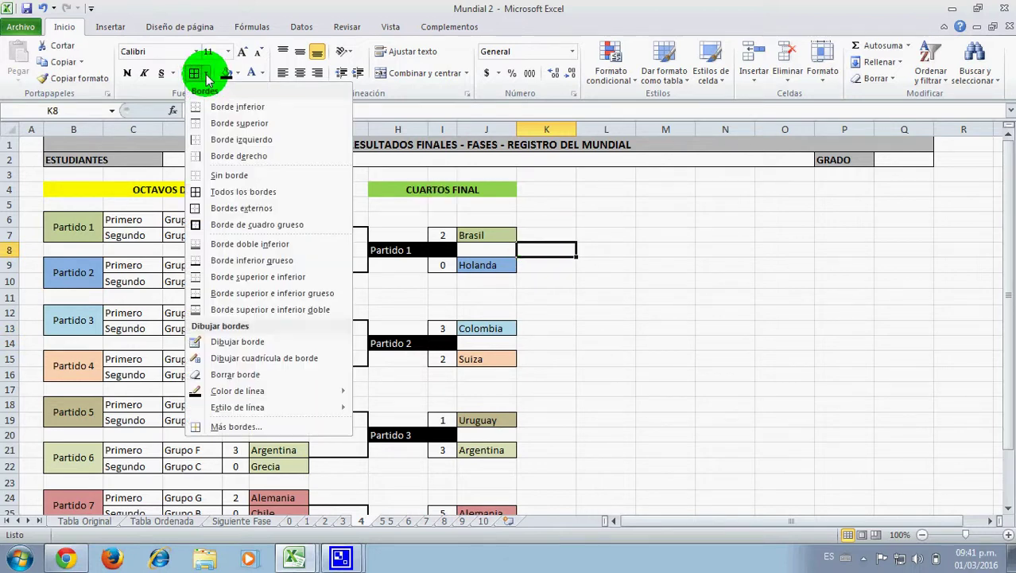
click(235, 427)
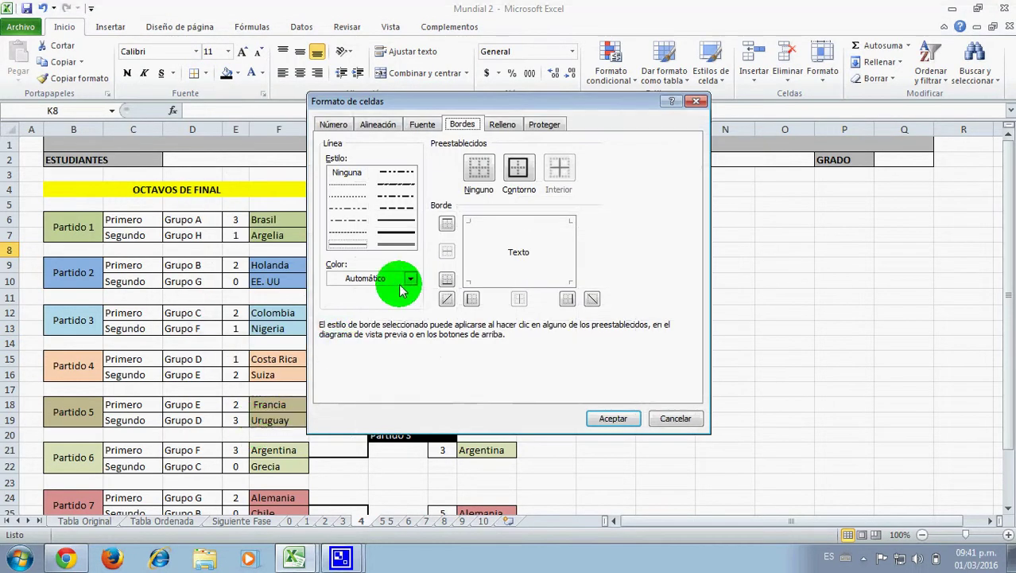
click(518, 167)
click(401, 237)
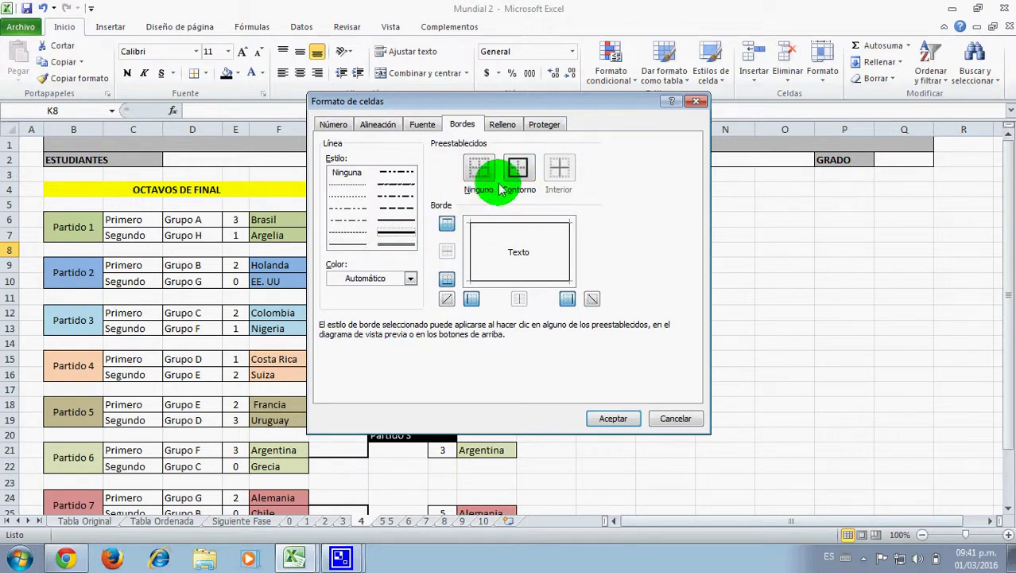
click(517, 169)
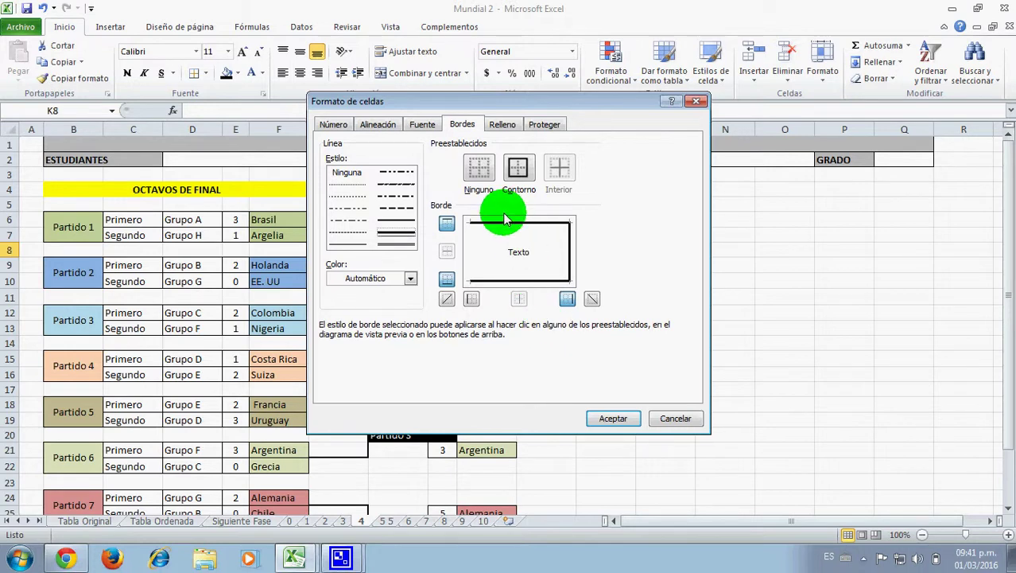
click(611, 420)
click(601, 390)
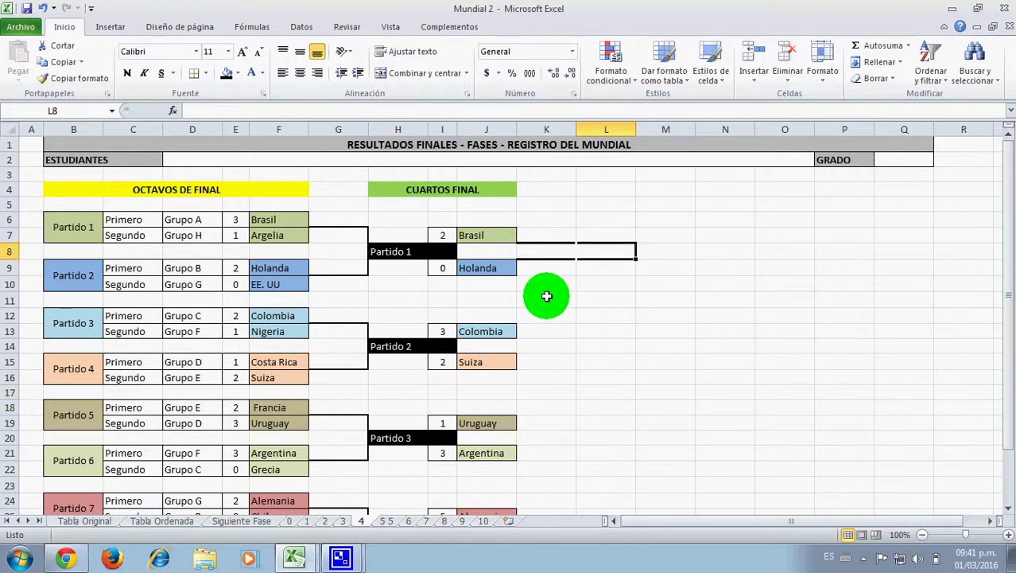
- Copy the "Brasil" cell J7 with its formatting into L8 as the Partido 1 semifinalist
click(497, 237)
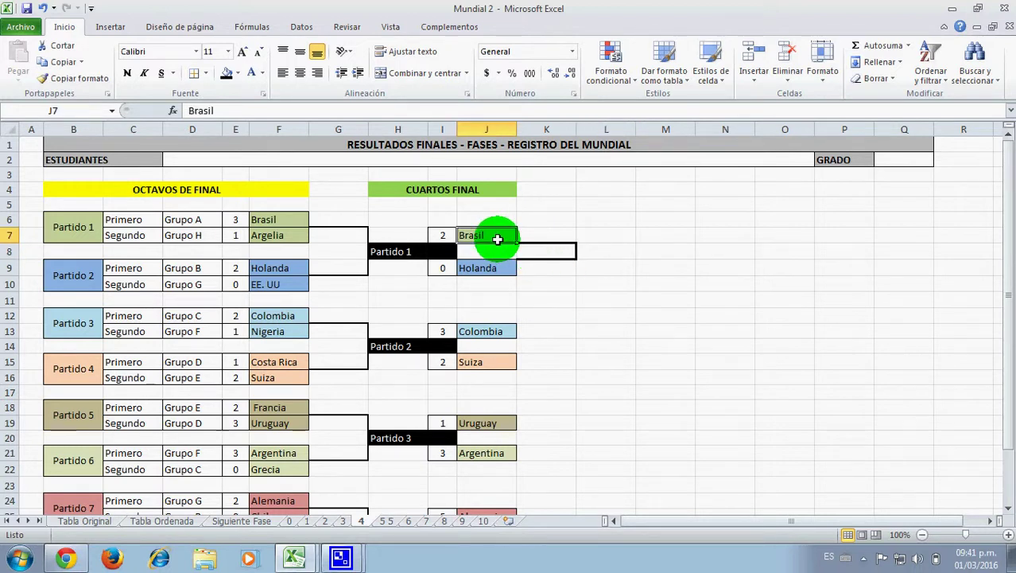
key(ctrl+c)
click(588, 248)
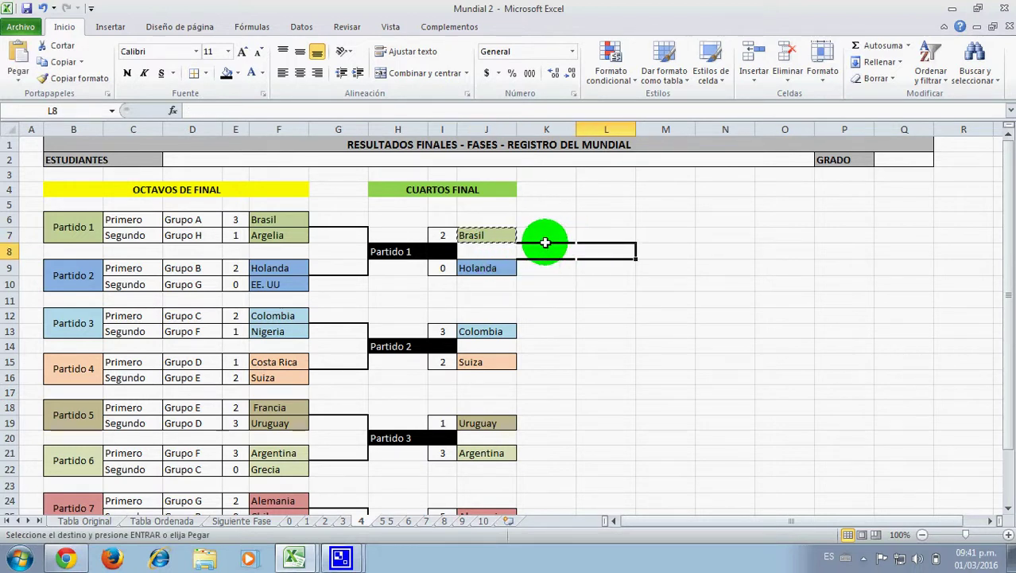
right_click(475, 230)
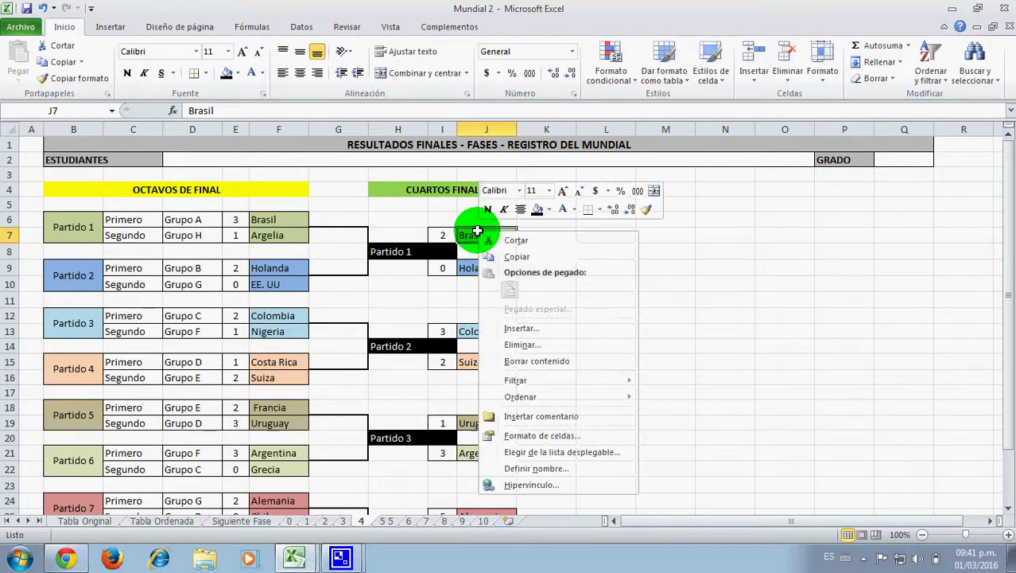
click(561, 255)
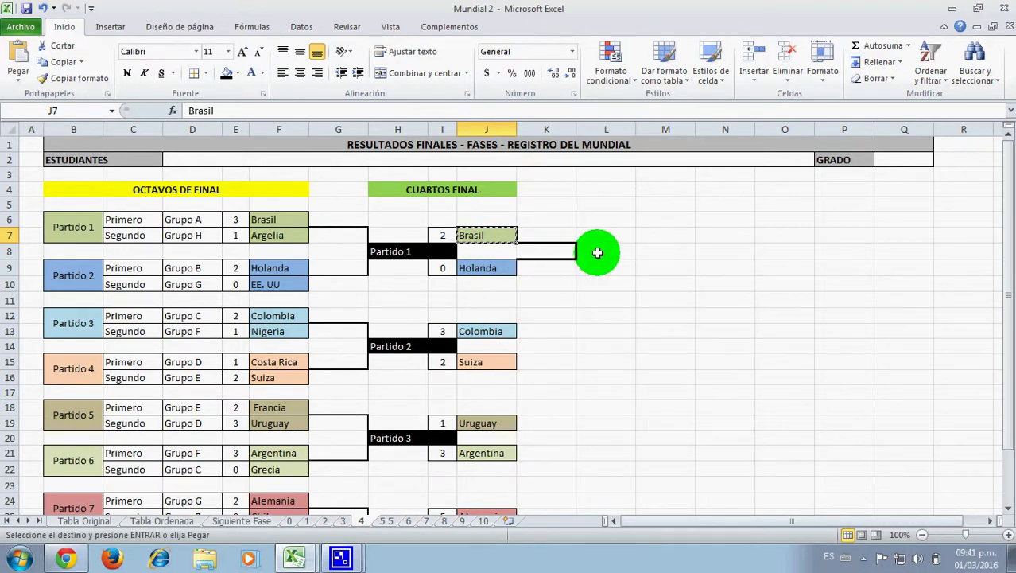
right_click(596, 251)
click(632, 318)
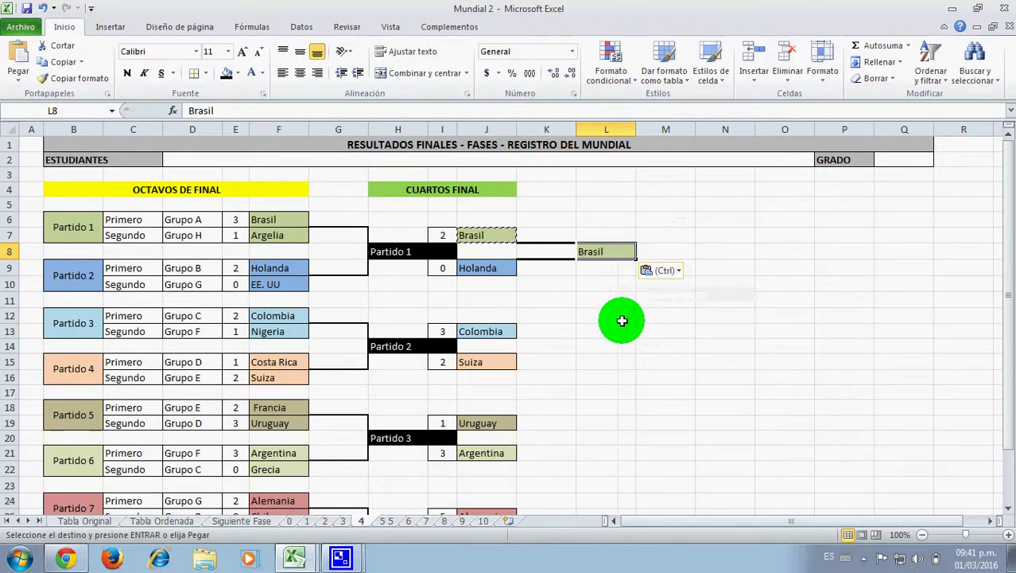
click(592, 318)
click(539, 296)
key(Escape)
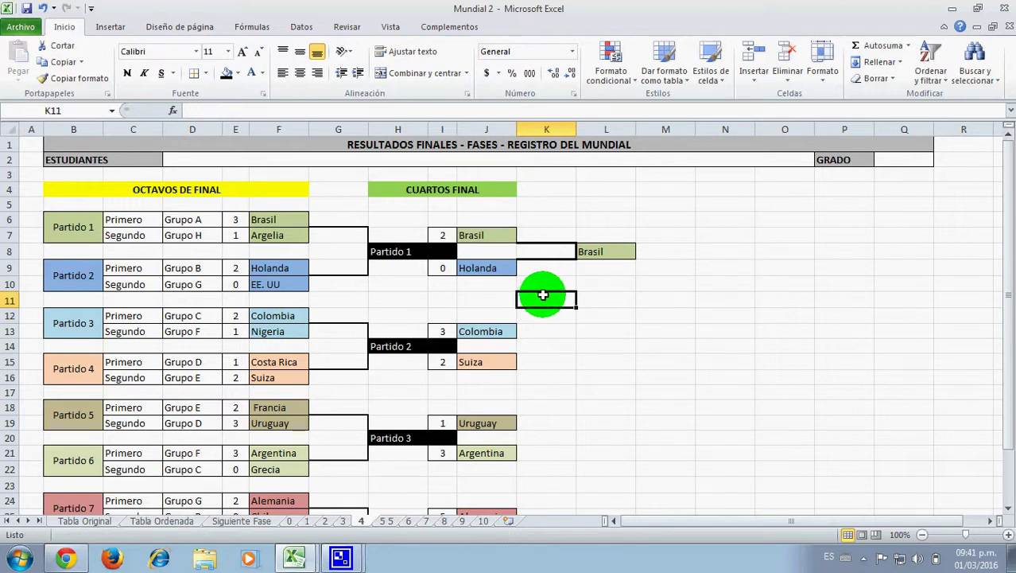
- Copy the connector and team cells K8:L8 to K14:L14 beside quarter-final Partido 2
drag(545, 253, 587, 252)
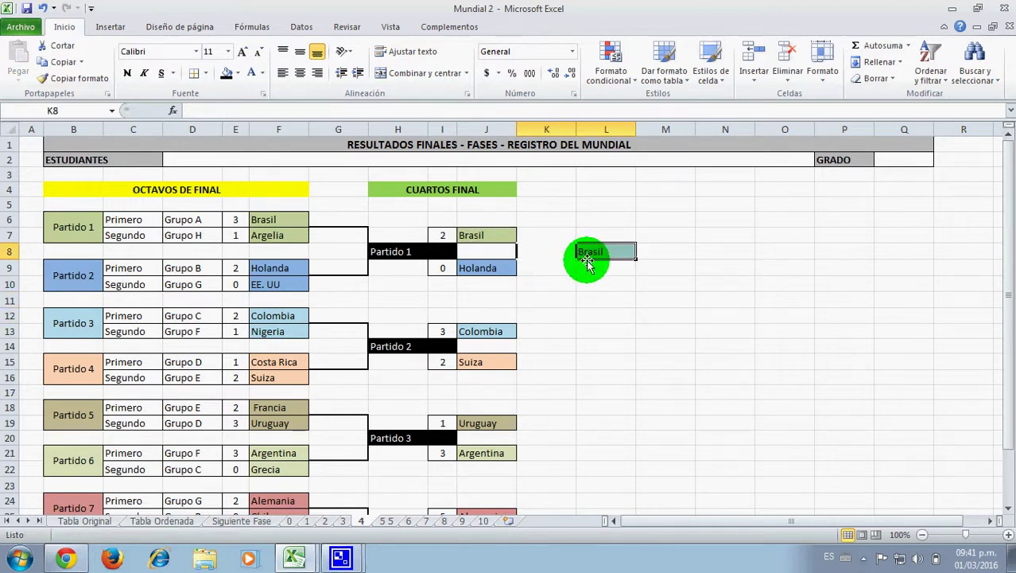
key(ctrl+c)
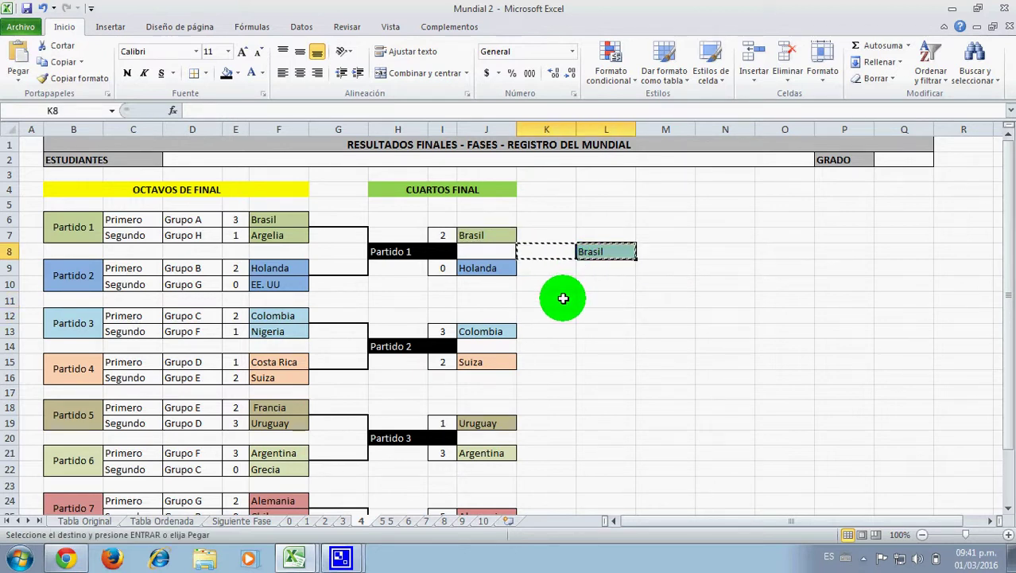
click(550, 348)
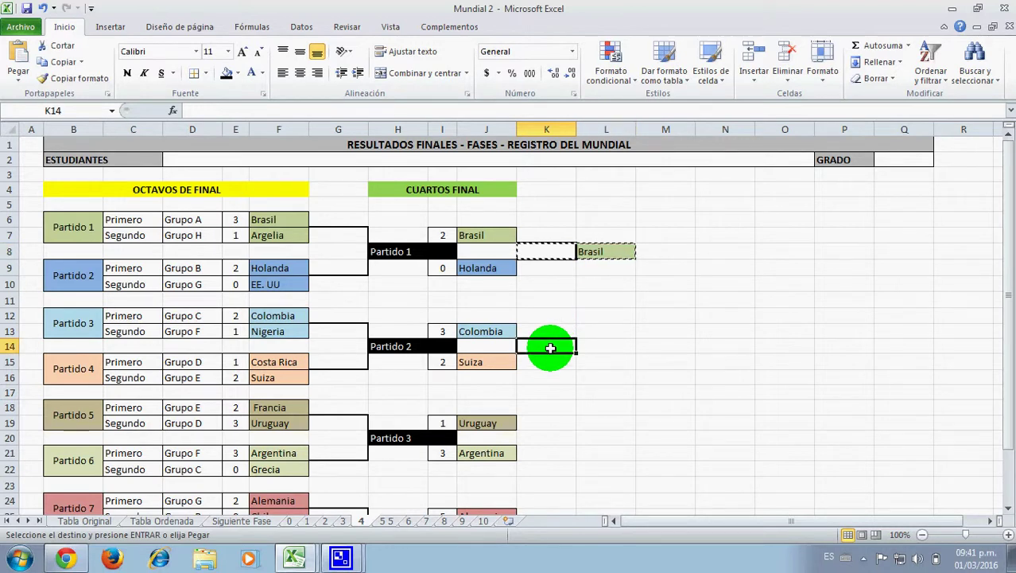
key(ctrl+v)
click(583, 380)
click(591, 343)
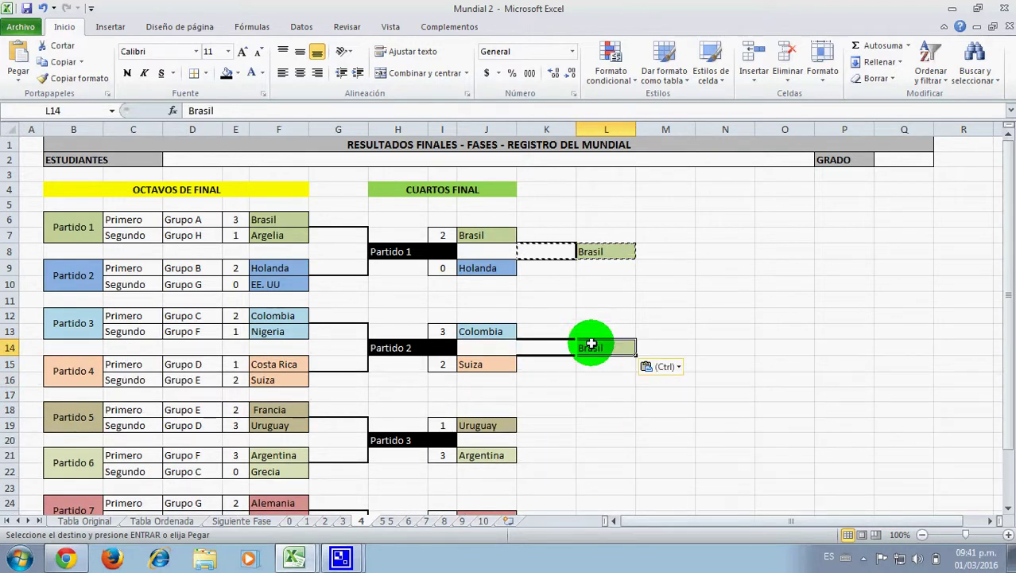
- Copy the "Colombia" cell J13 with its formatting into L14 as the Partido 2 semifinalist
click(488, 331)
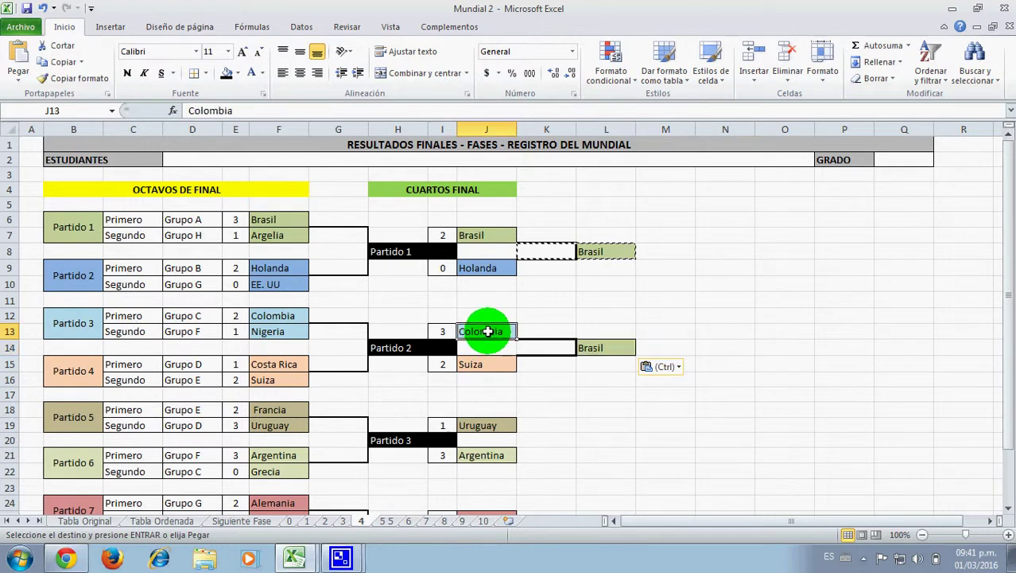
key(ctrl+c)
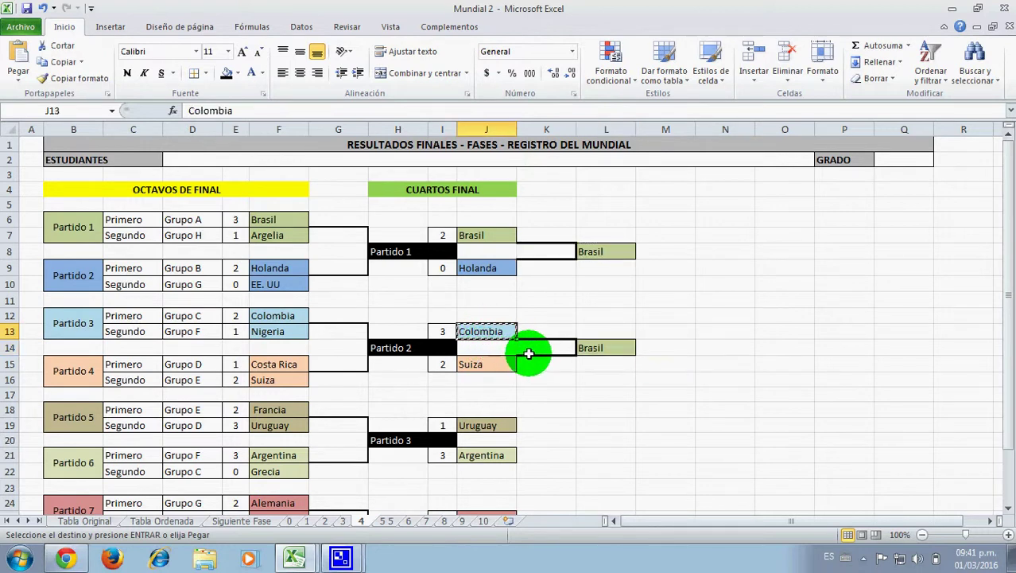
click(613, 350)
key(ctrl+v)
click(604, 382)
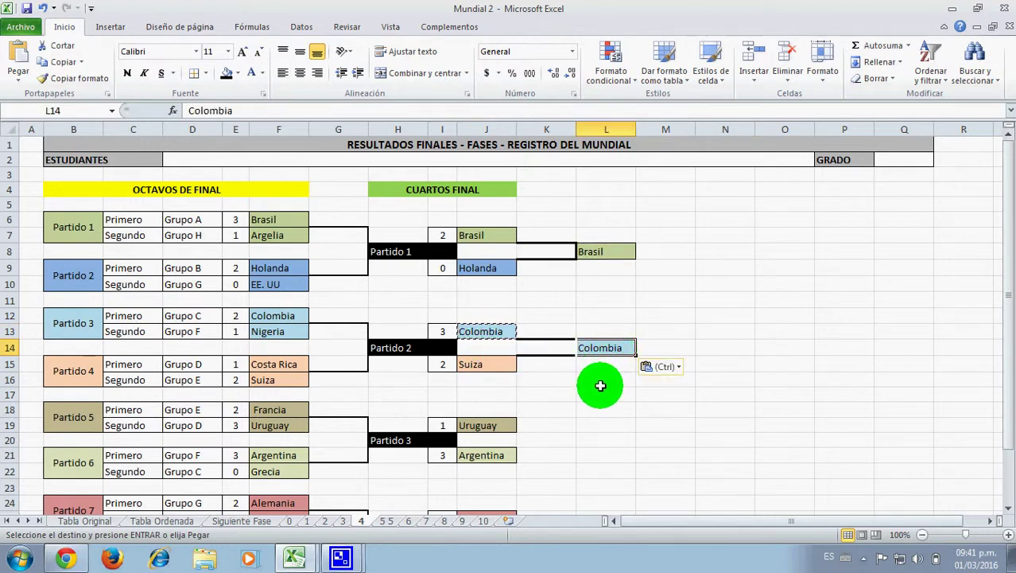
- Review the semifinal progress on sheets 4, 5 5 and 6, and examine the connectors leading to the final in the Siguiente Fase model
click(235, 522)
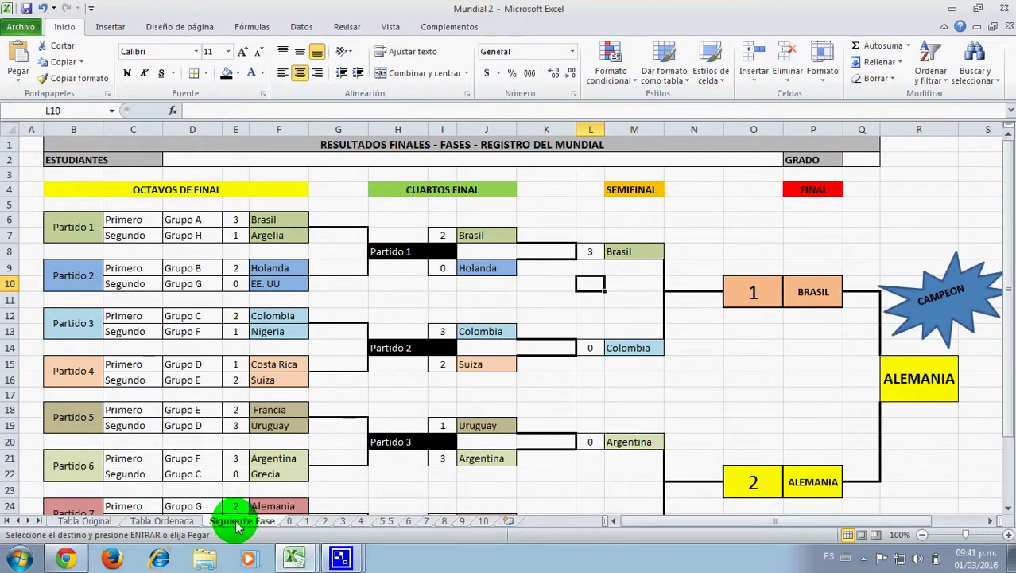
click(362, 522)
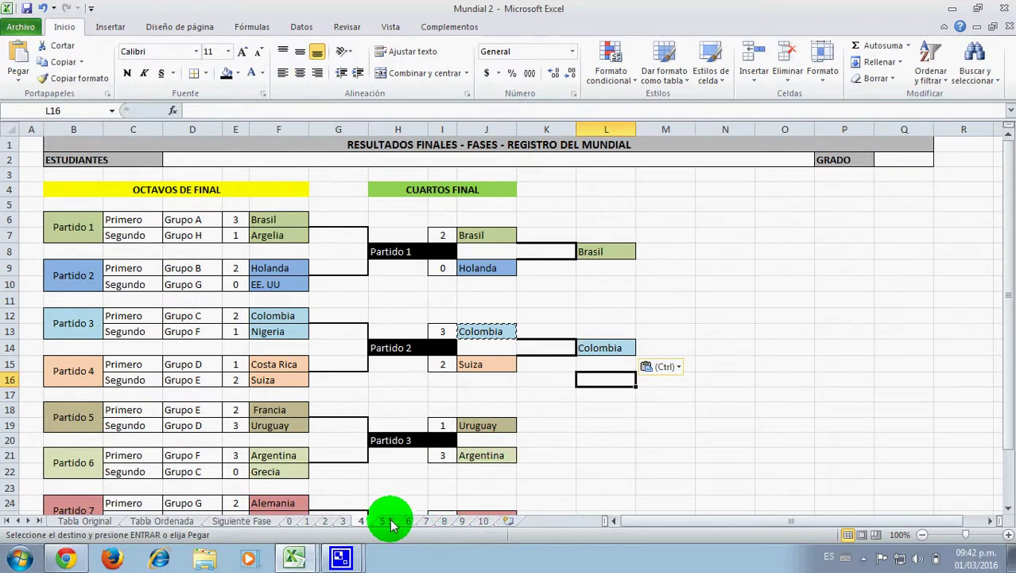
click(387, 522)
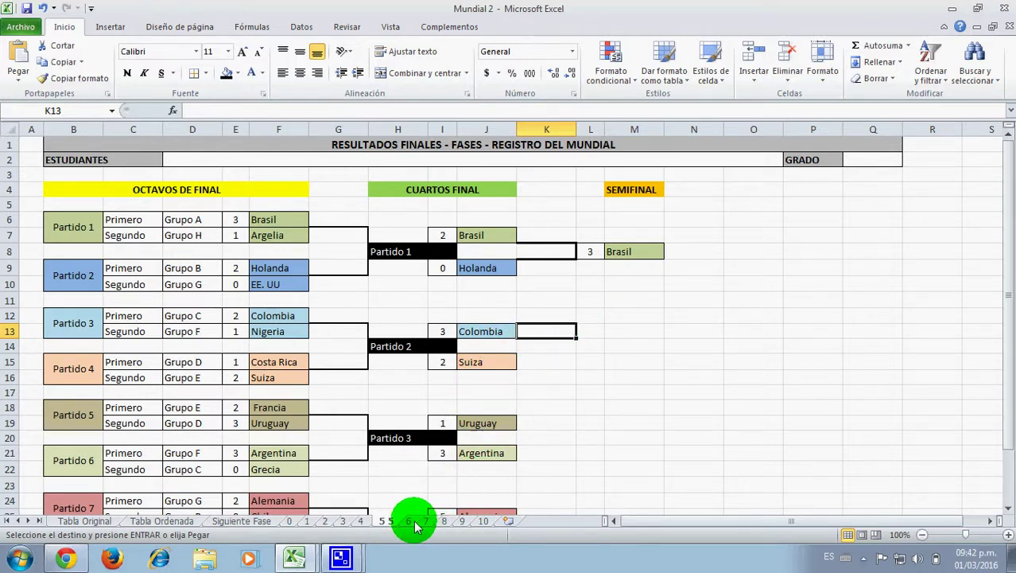
click(409, 521)
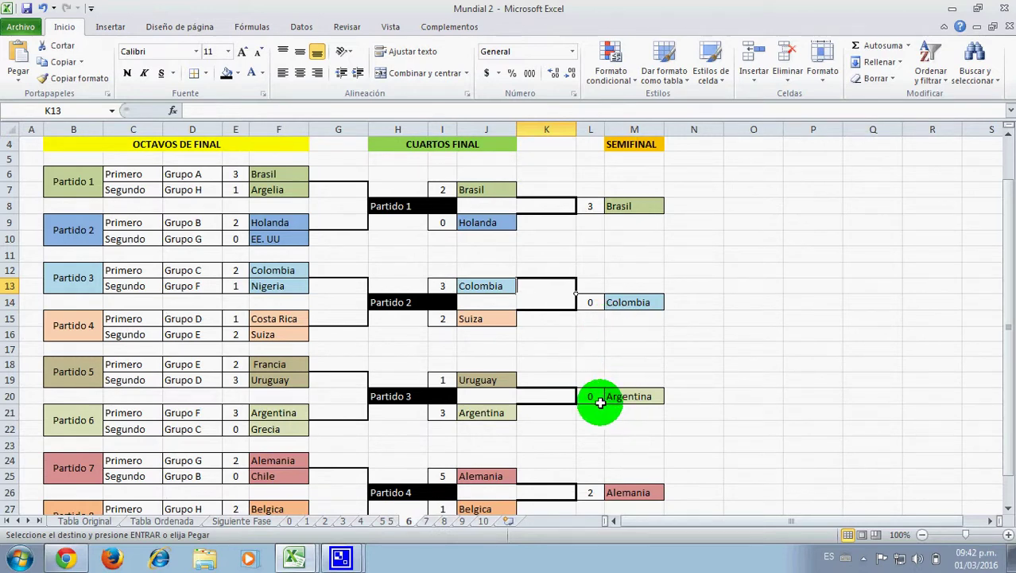
scroll(548, 413, down, 1)
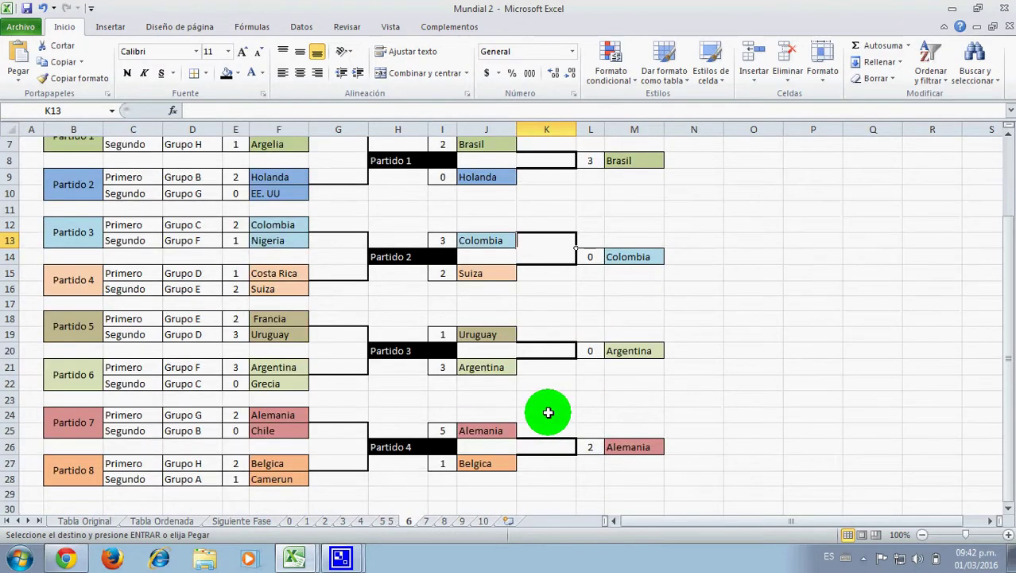
scroll(548, 413, up, 1)
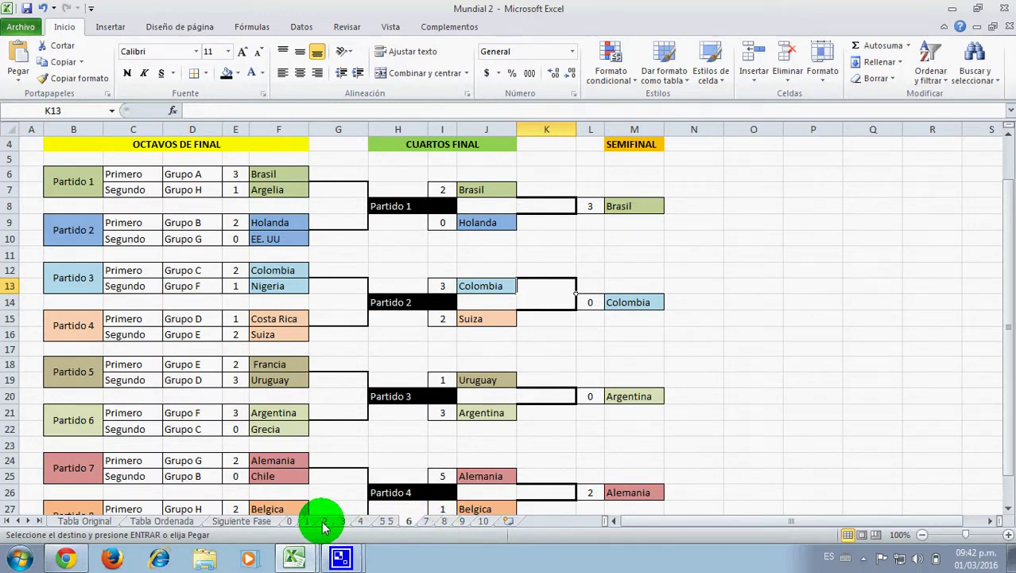
click(241, 522)
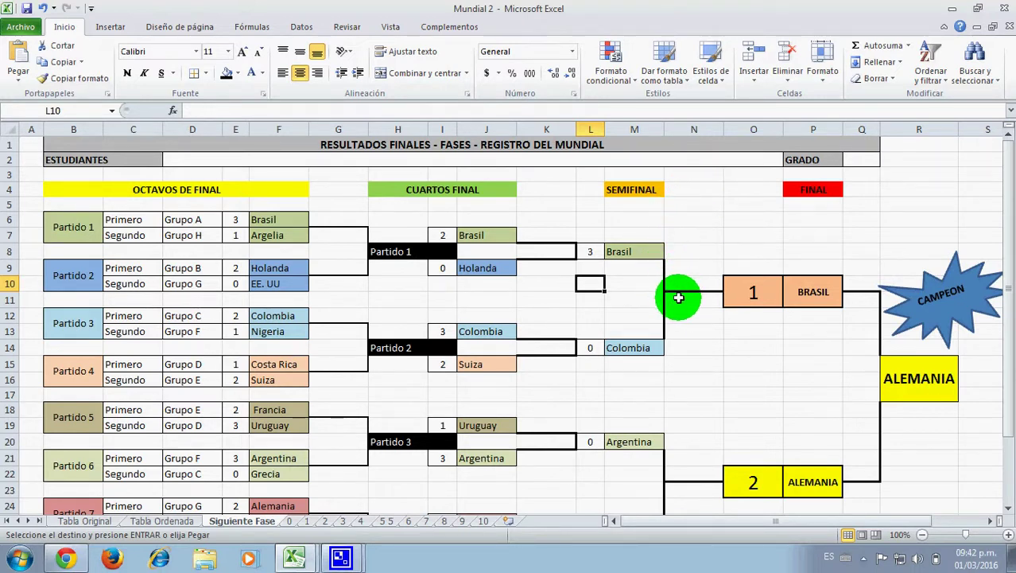
click(672, 266)
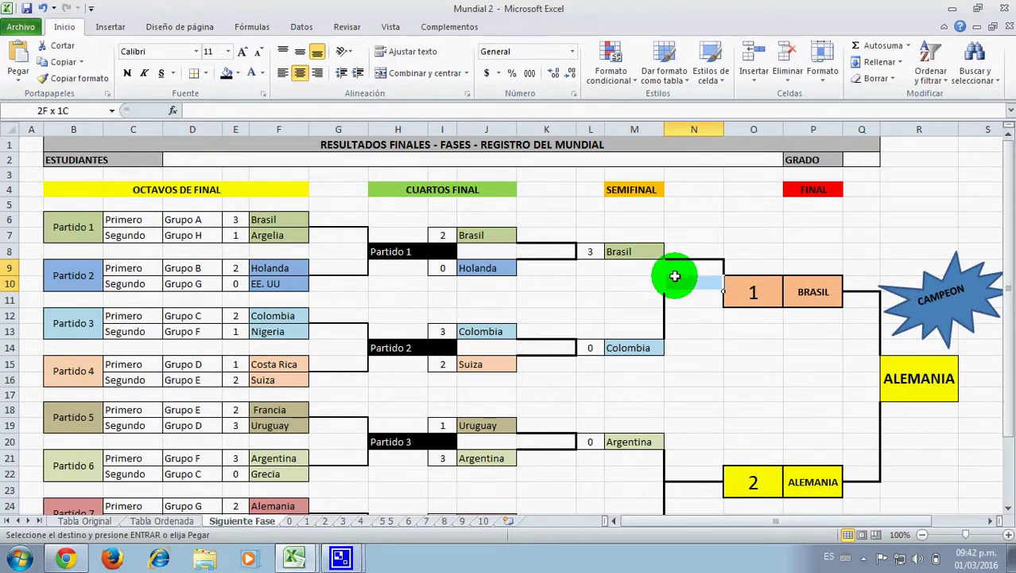
drag(674, 275, 676, 280)
key(ctrl+v)
click(680, 324)
key(ctrl+v)
click(708, 360)
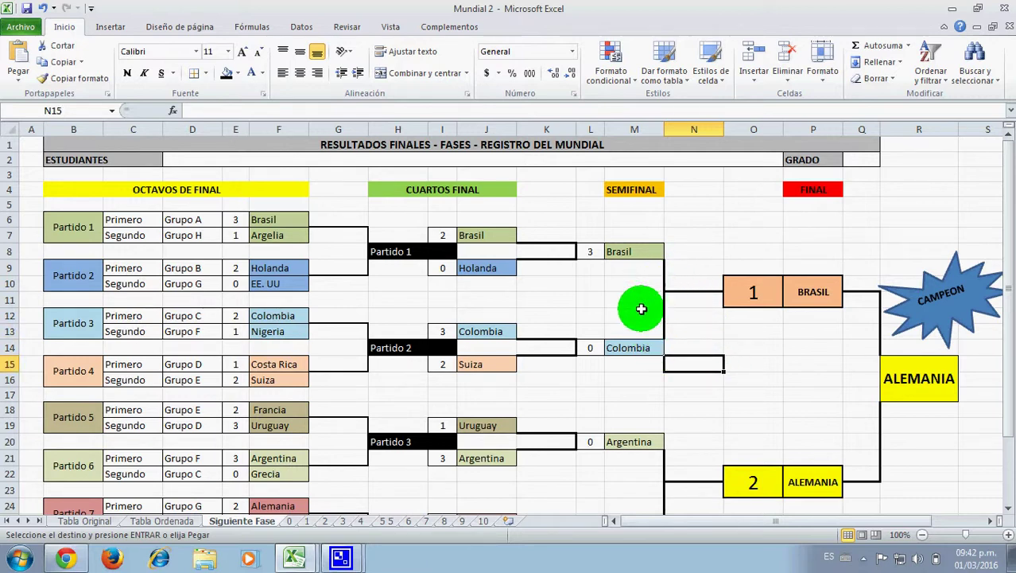
- On sheet 6, give N9:N10 thick left and bottom borders, leaving the top and right edges open, as the upper half of the final connector
click(408, 523)
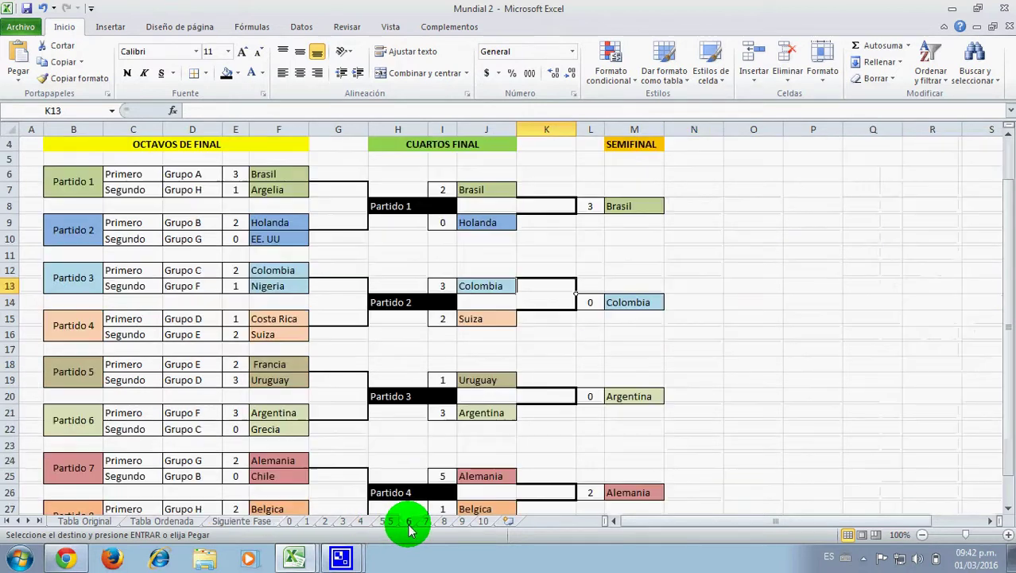
click(696, 222)
drag(696, 222, 700, 240)
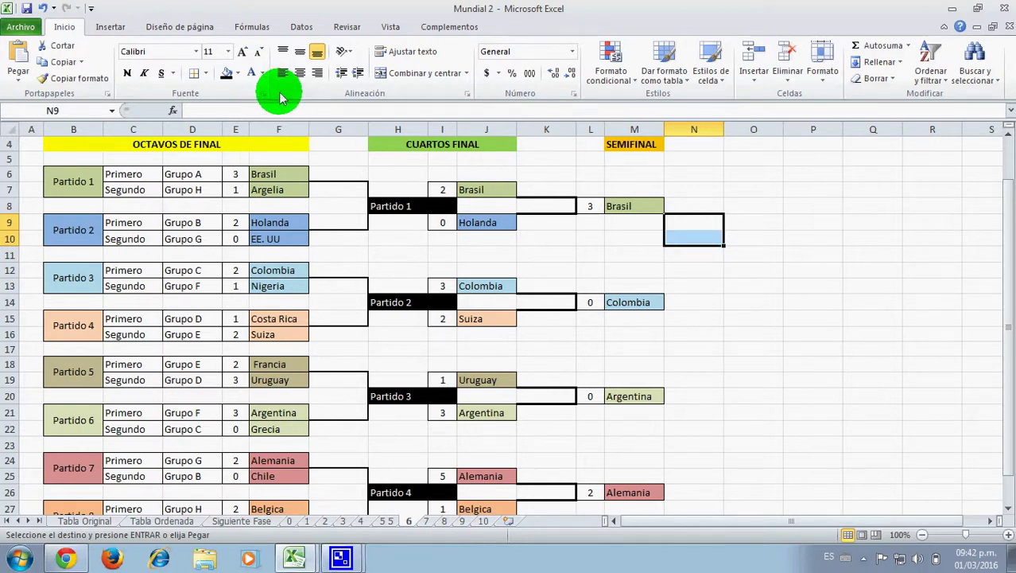
click(205, 75)
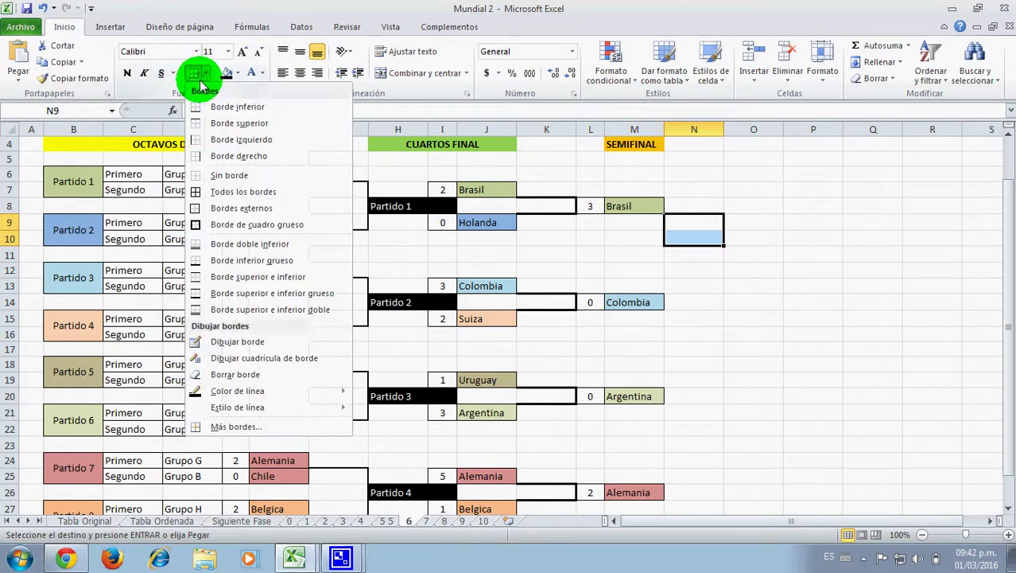
click(243, 425)
click(518, 168)
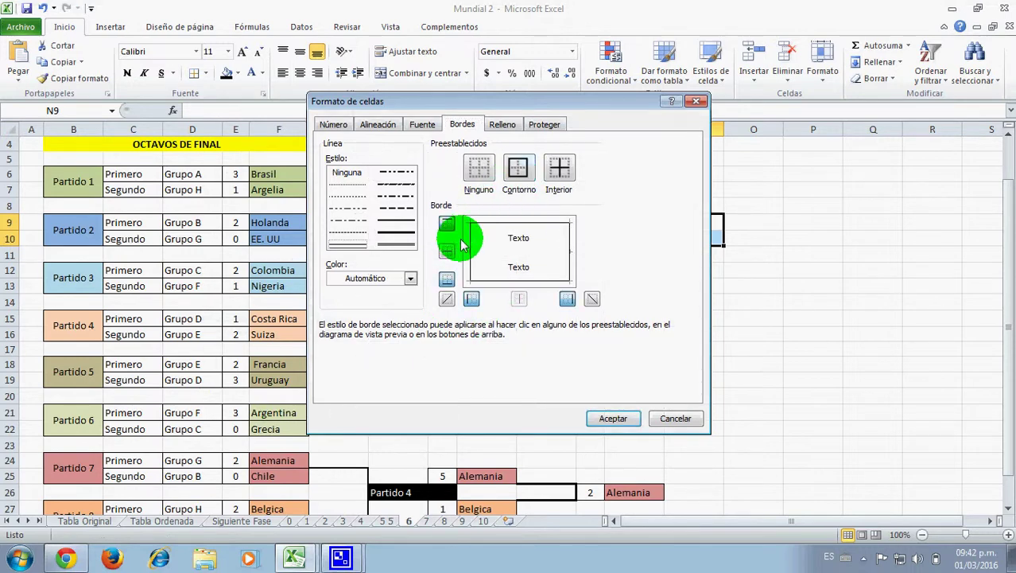
click(404, 232)
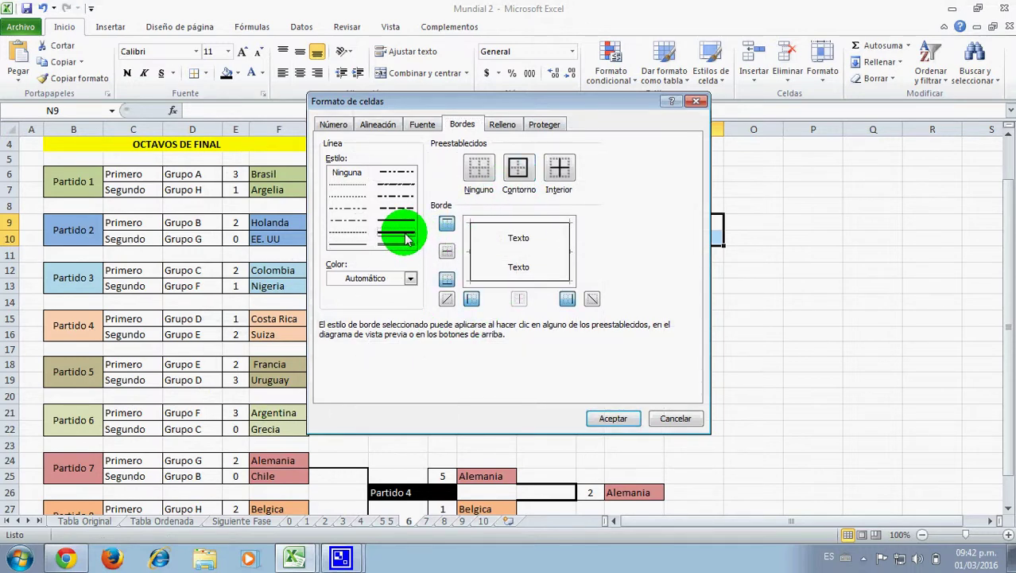
click(518, 179)
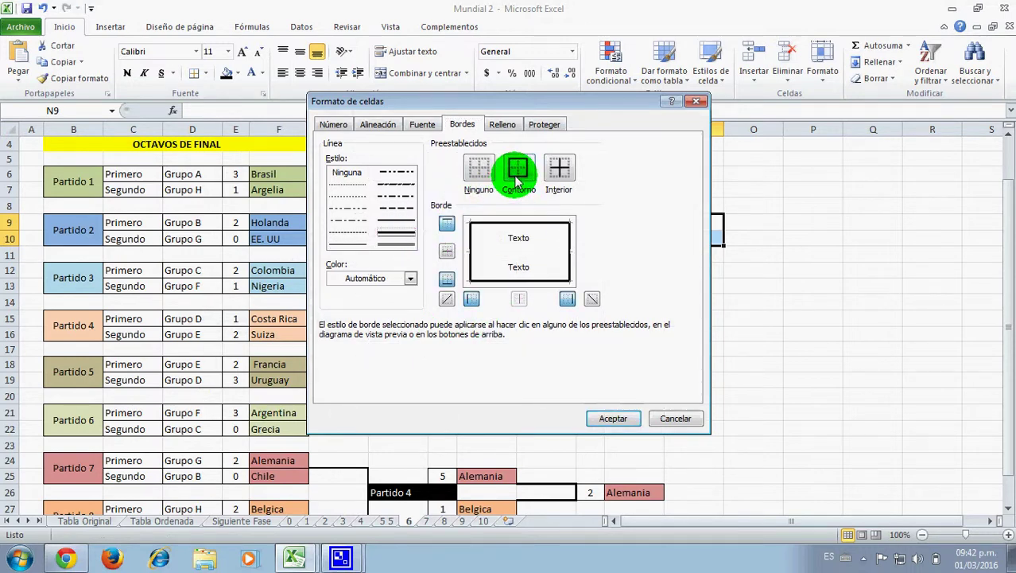
click(518, 222)
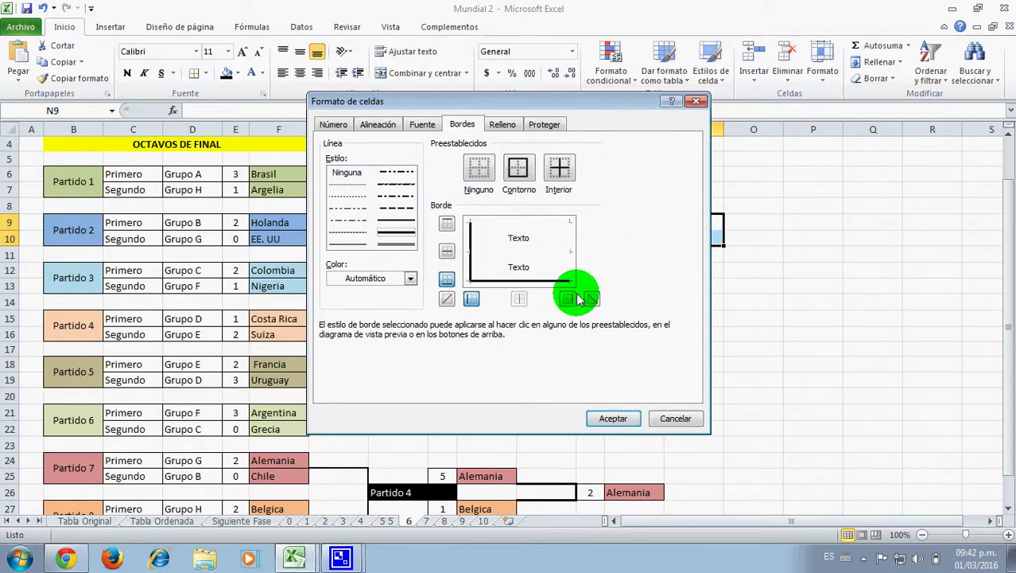
click(613, 418)
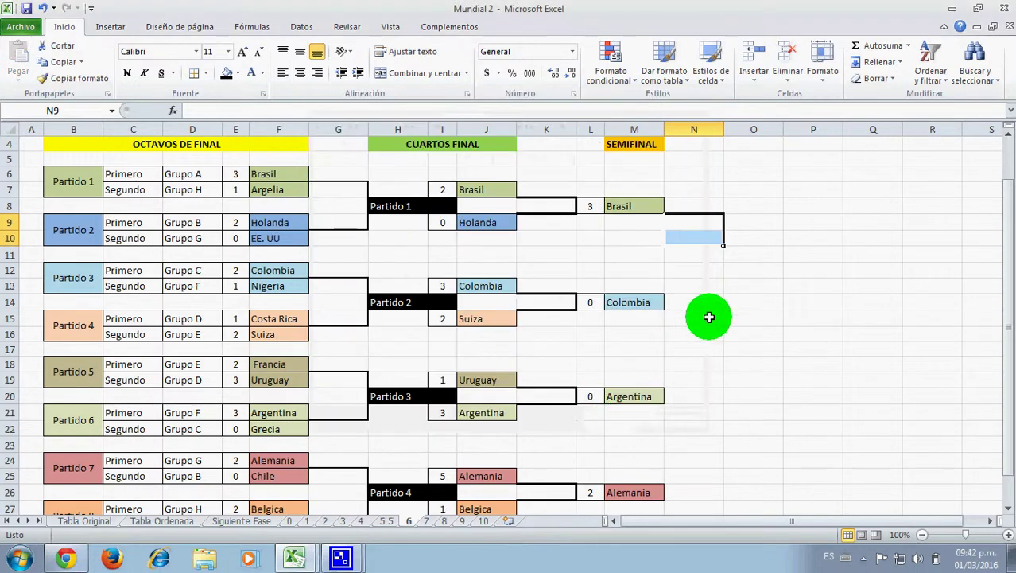
- Give N11:N13 thick left and top borders, leaving the bottom and right edges open, to complete the connector down to Colombia
click(704, 318)
drag(678, 257, 678, 280)
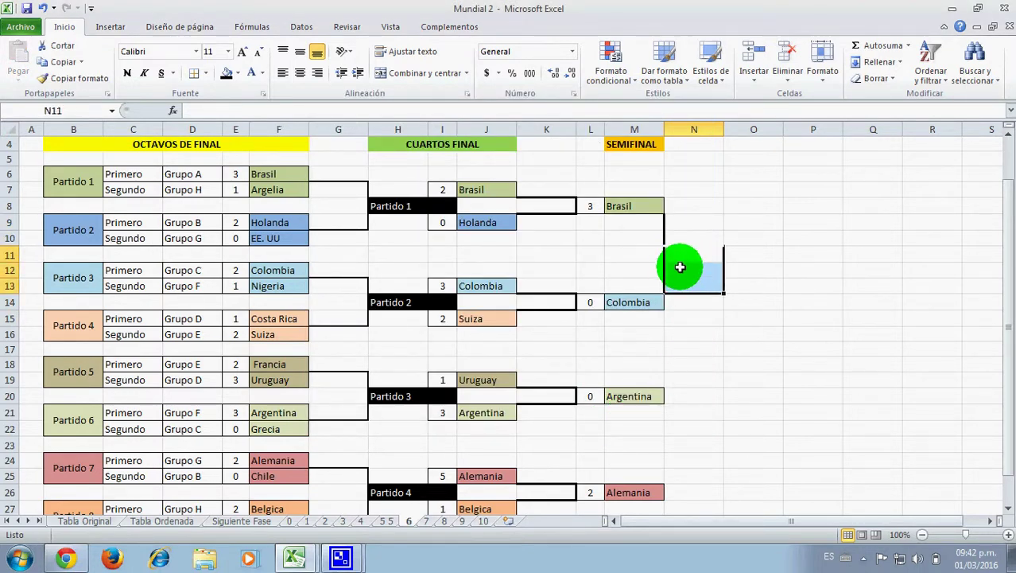
click(205, 72)
click(262, 432)
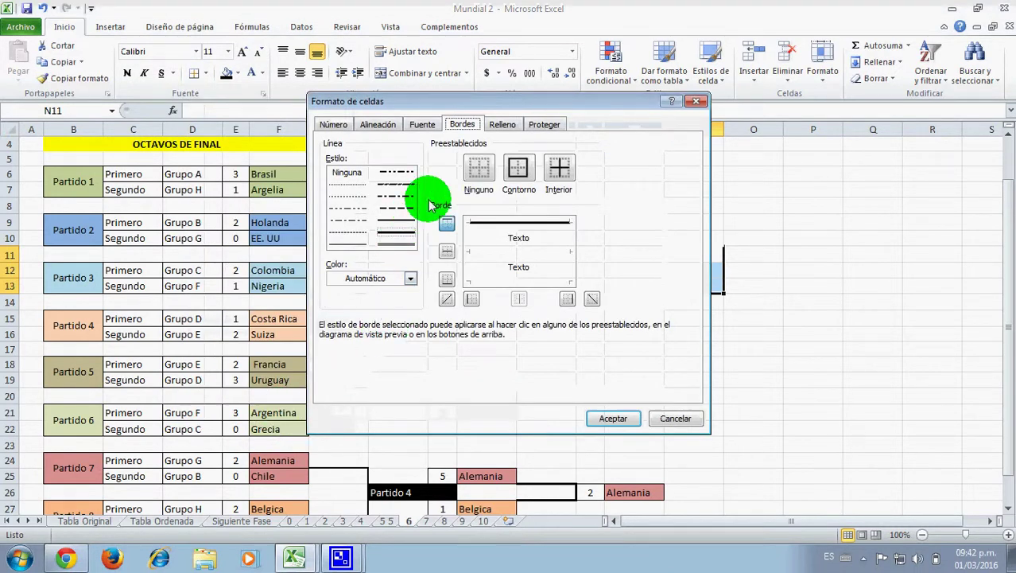
click(519, 167)
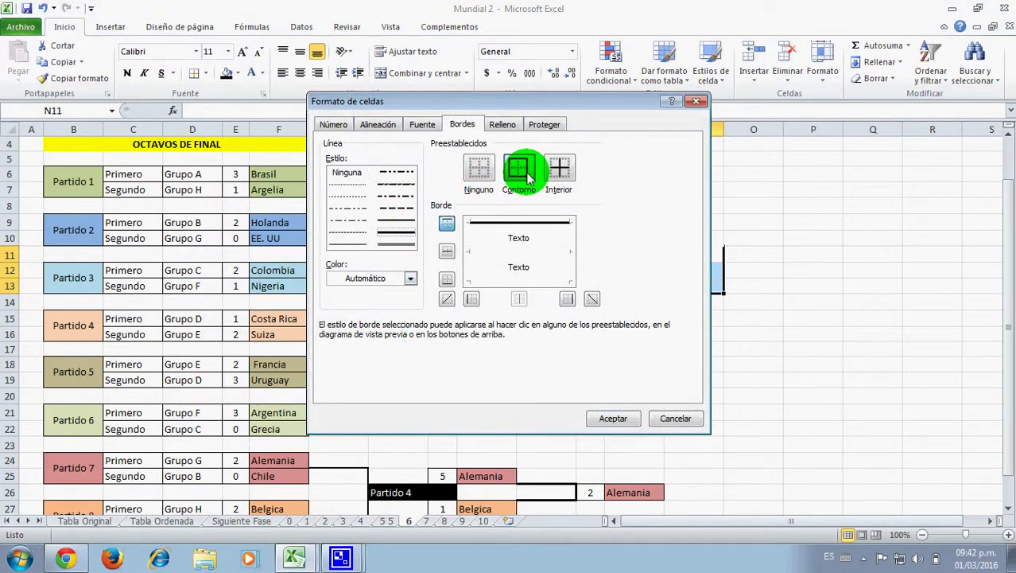
click(494, 280)
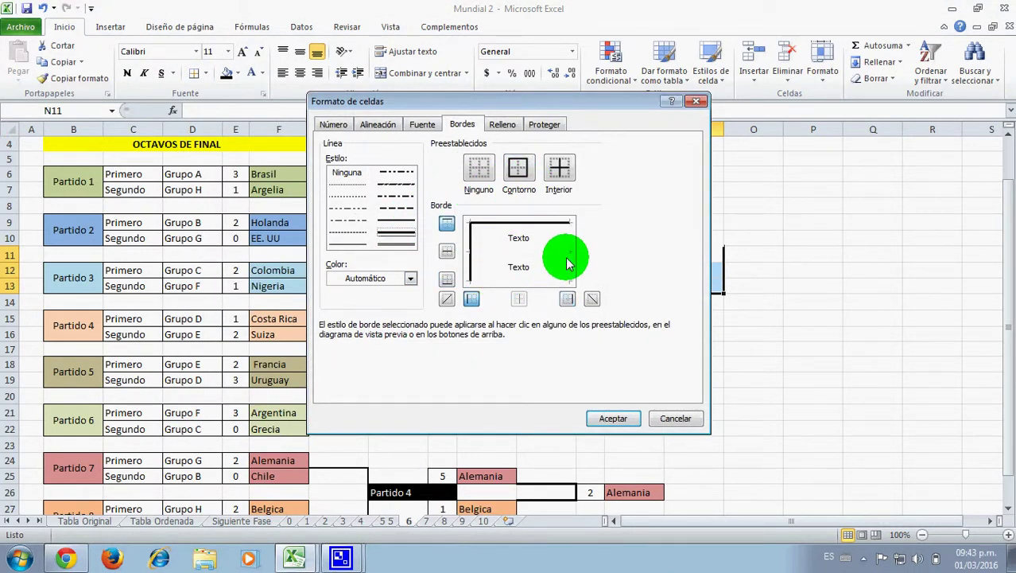
click(613, 418)
click(766, 374)
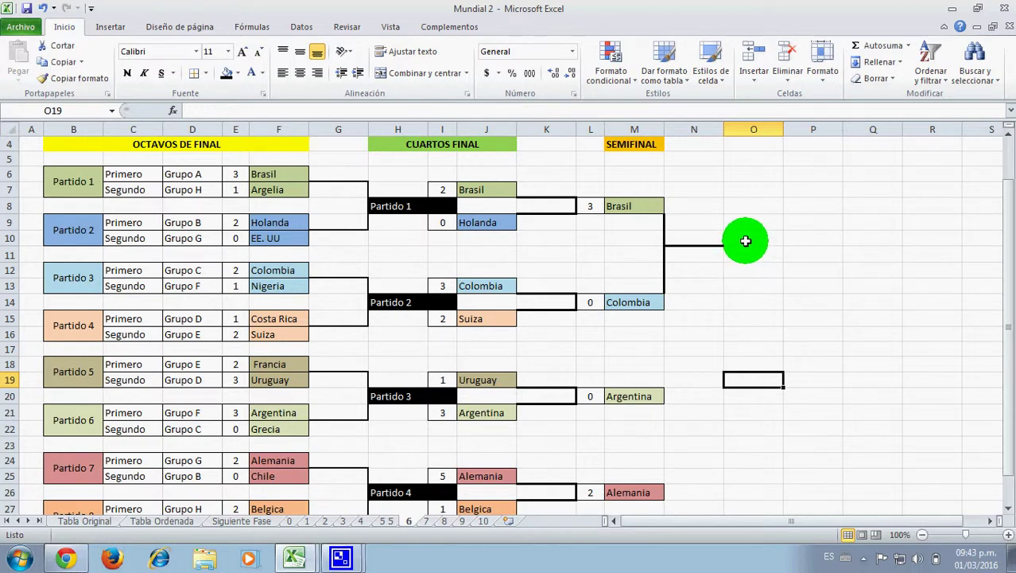
- Outline O10:O11 with a thick box border, and merge and center the two cells
drag(745, 240, 749, 248)
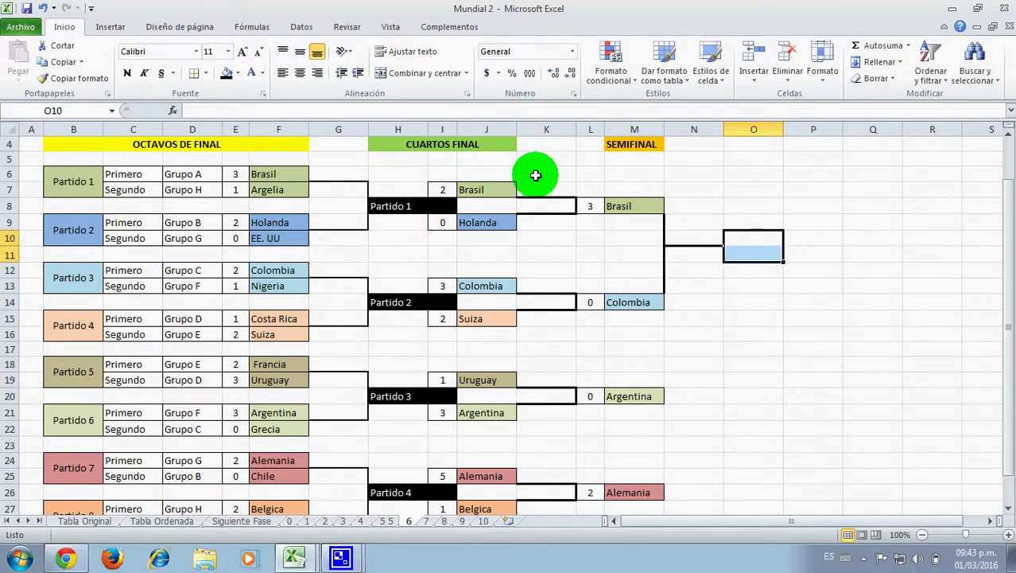
click(205, 74)
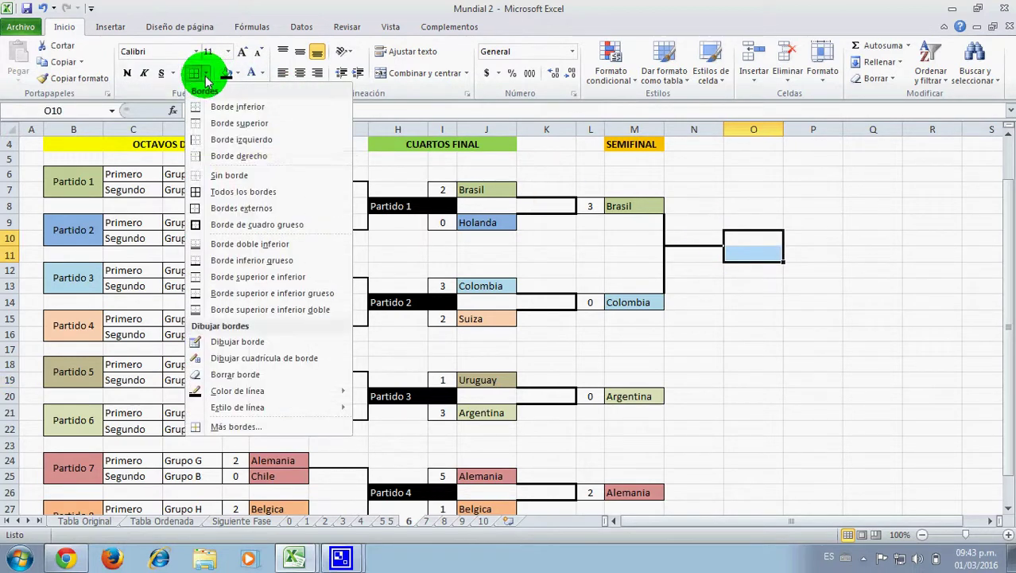
click(191, 224)
click(737, 305)
drag(740, 256, 741, 244)
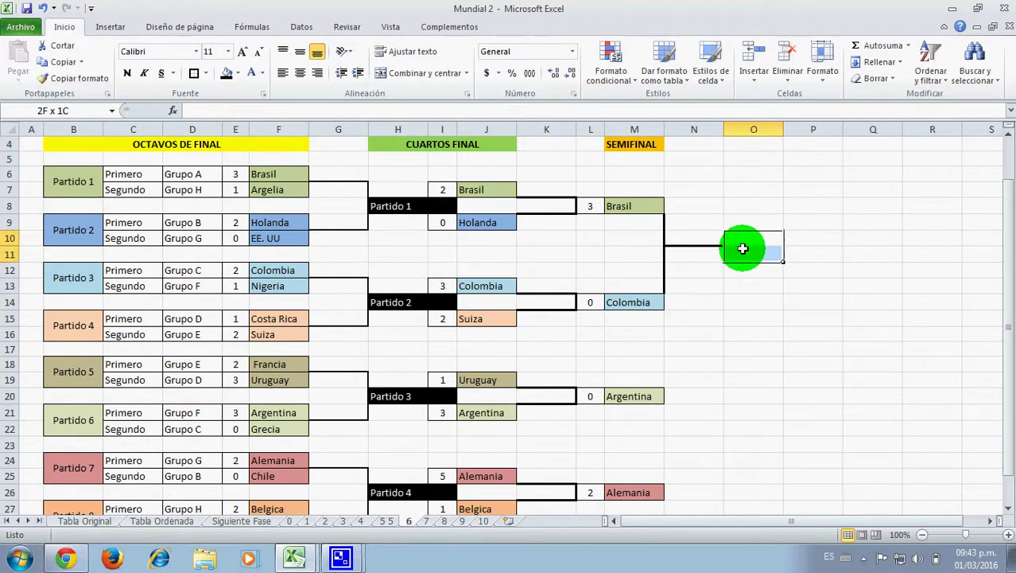
click(424, 75)
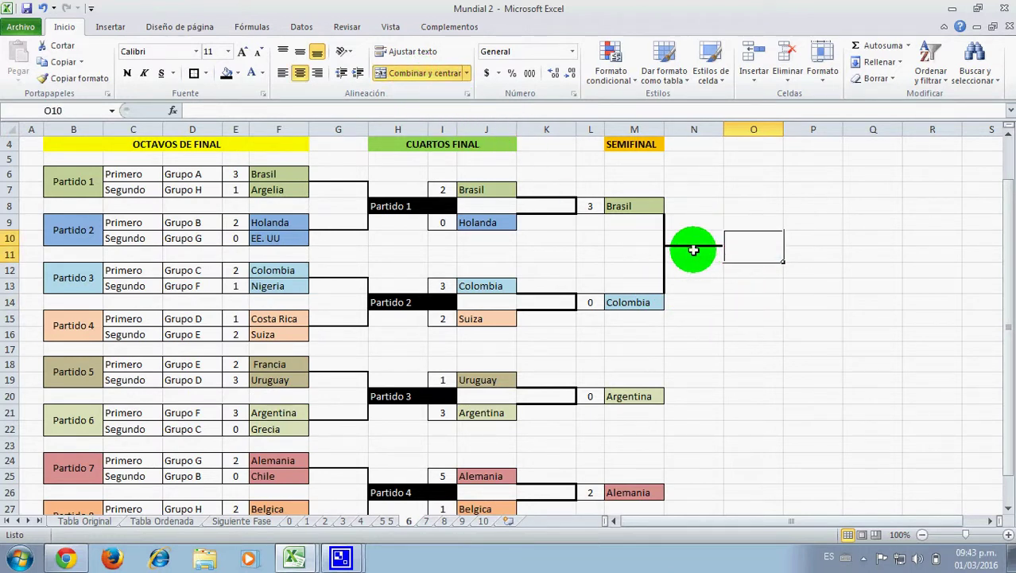
- Enter "BRASIL" in the merged cell O10 and align it vertically to the middle
double_click(749, 245)
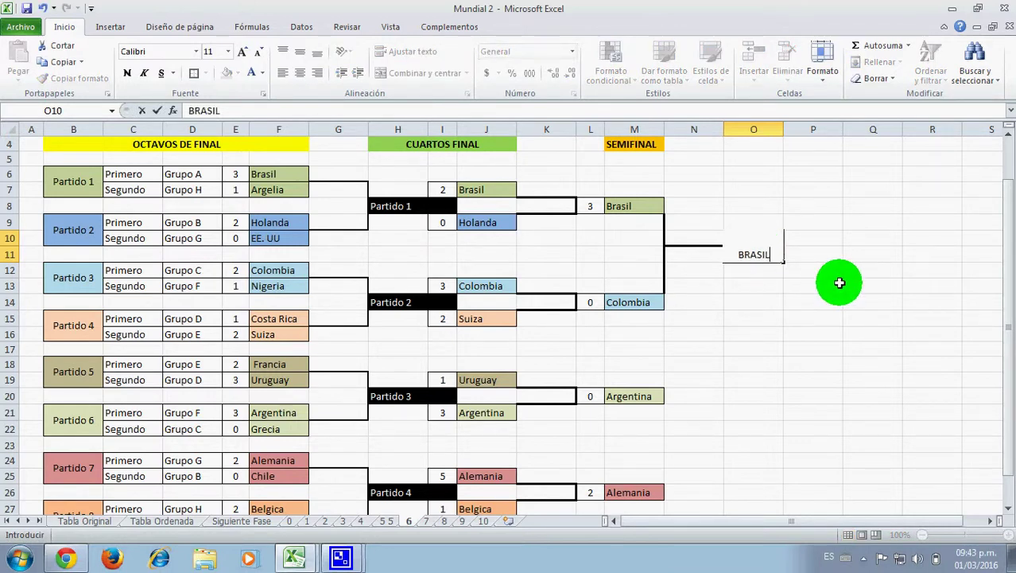
key(Return)
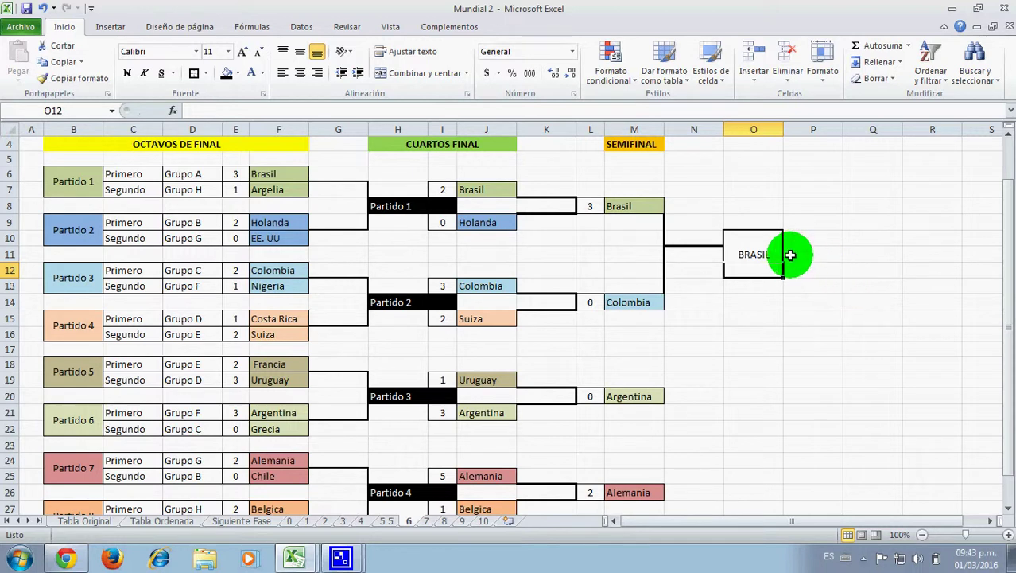
click(756, 241)
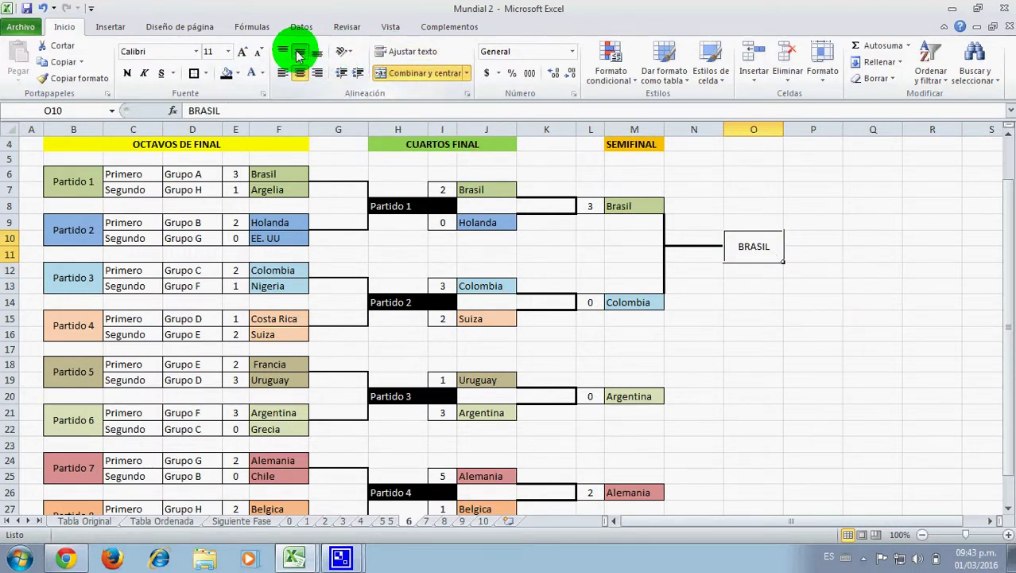
click(786, 347)
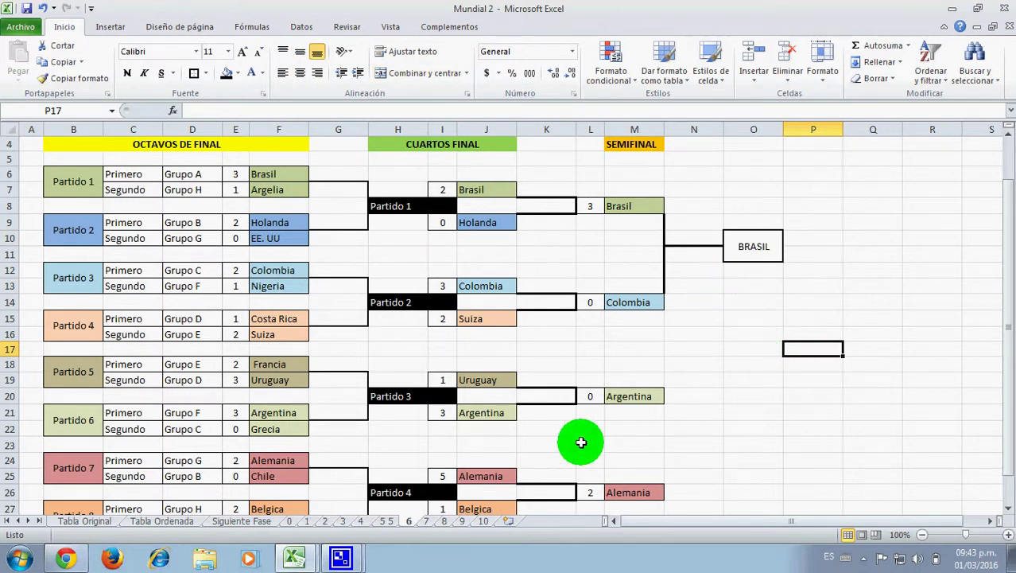
- Review the bracket stages on sheets 7, 8 and 9, and open the finished version on sheet 10
click(426, 522)
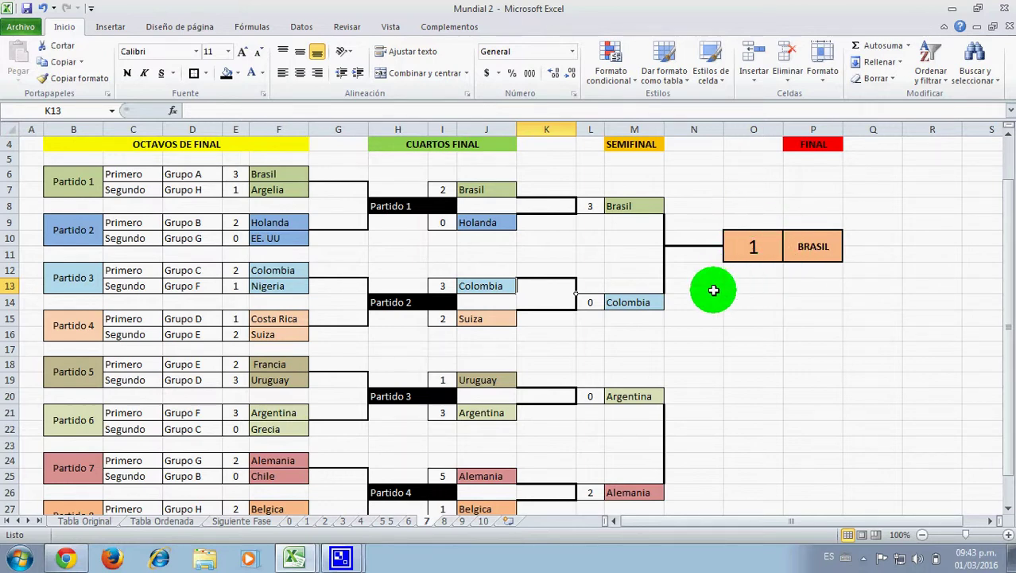
click(443, 521)
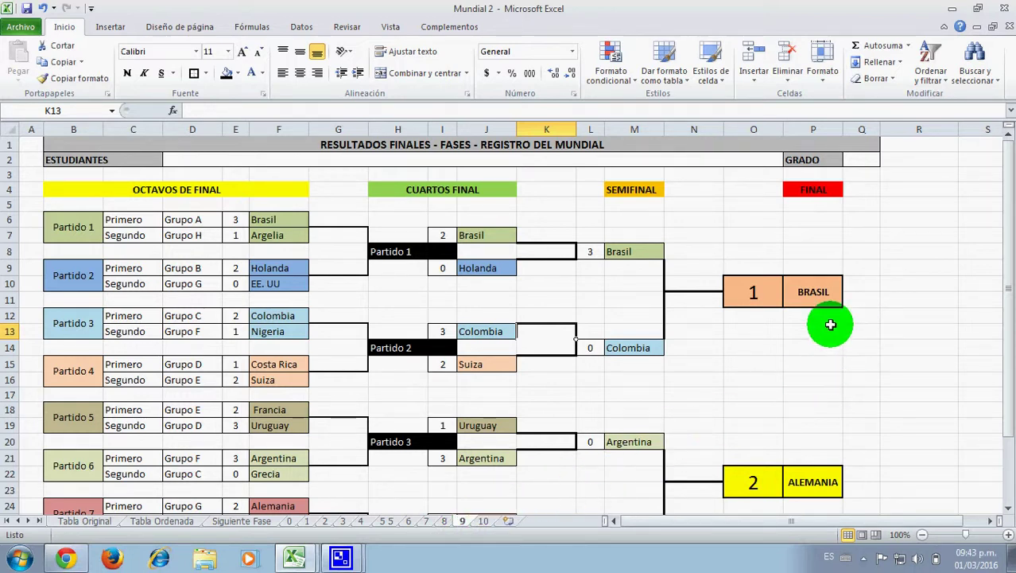
click(120, 30)
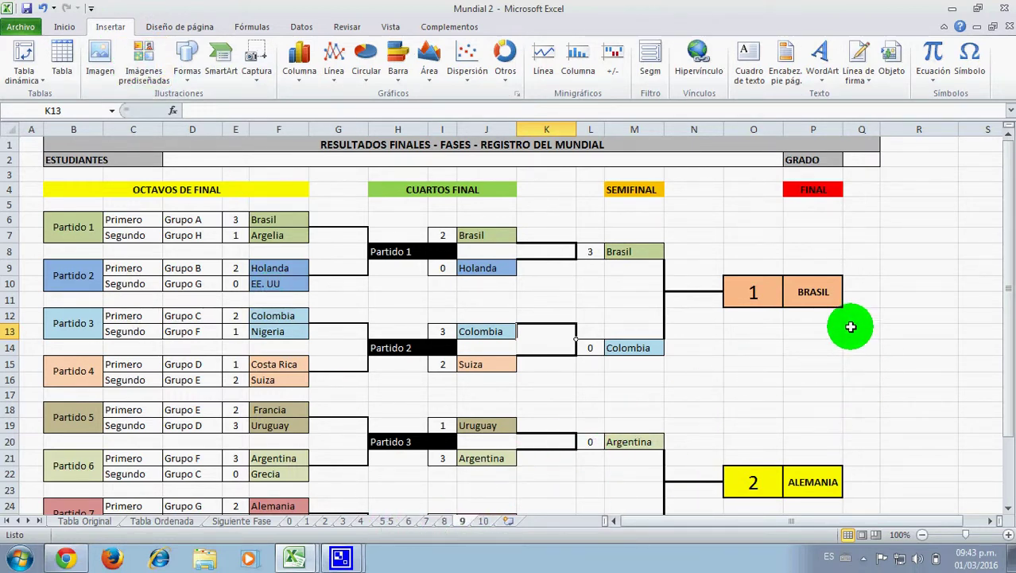
drag(856, 317, 862, 458)
click(483, 521)
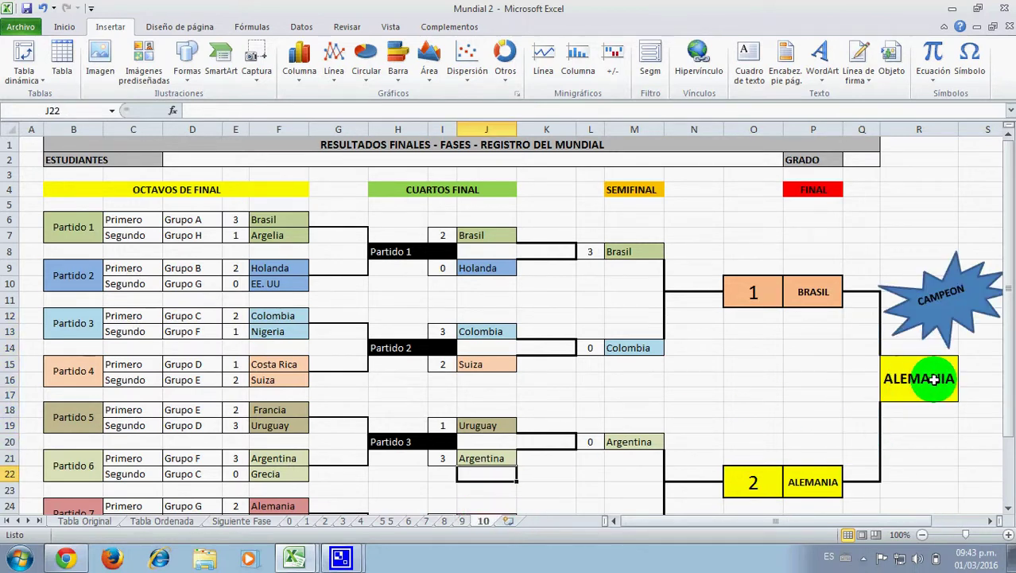
- Delete the existing "CAMPEON" explosion shape above the ALEMANIA champion box on sheet 10
click(932, 330)
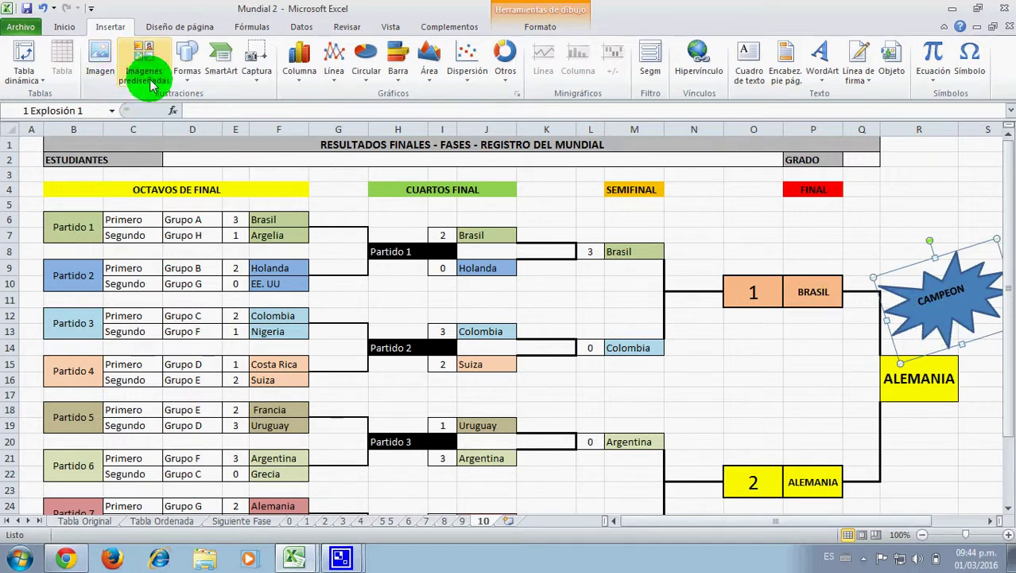
click(187, 58)
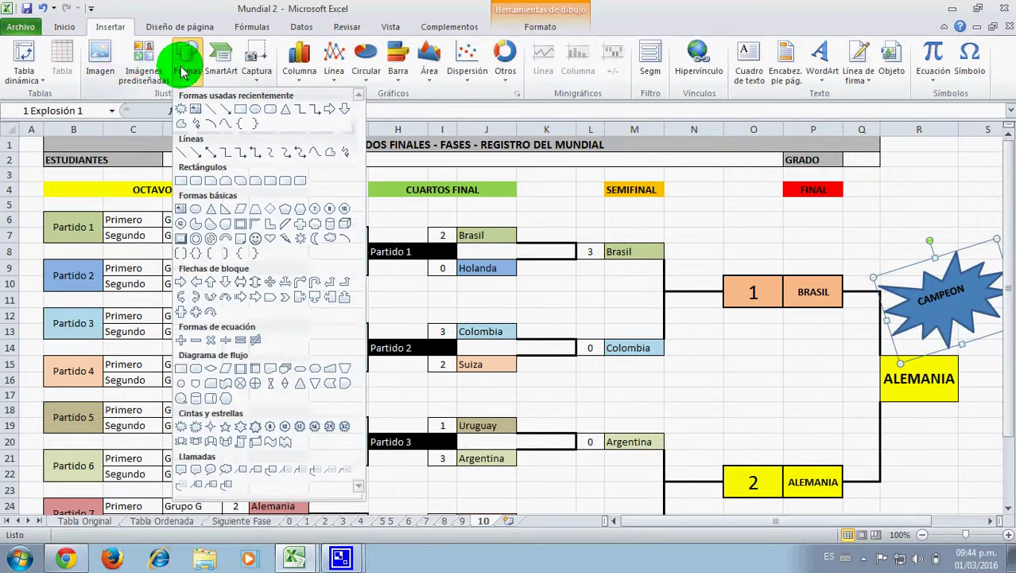
click(182, 428)
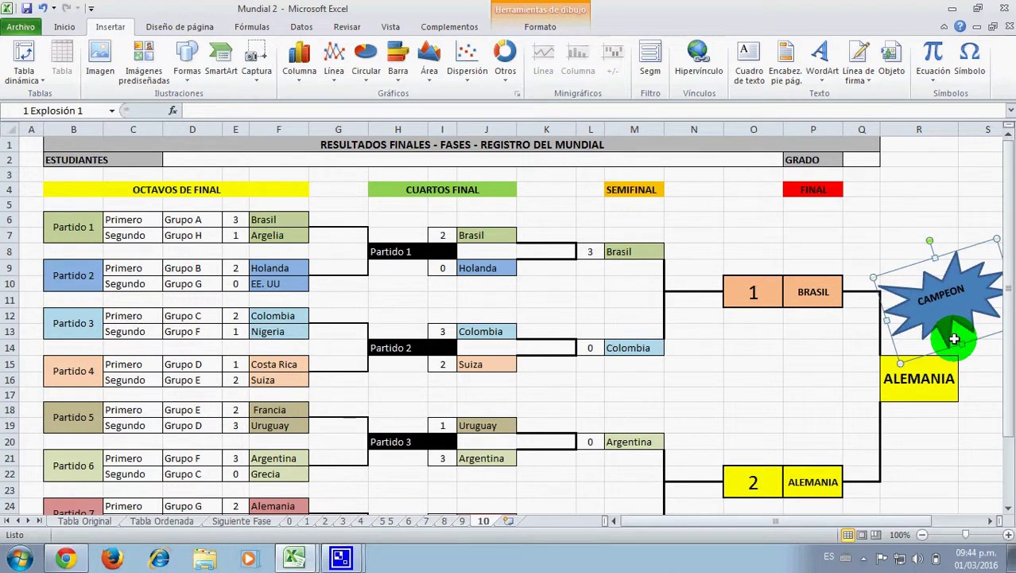
key(Delete)
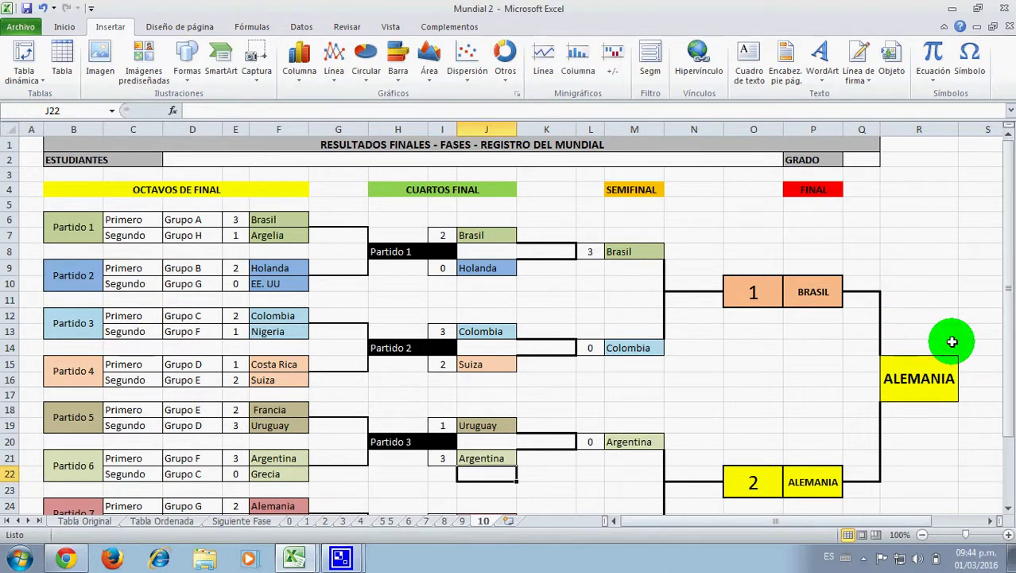
- Draw a new Explosion 1 shape above the ALEMANIA champion box, sized about 3.07 cm high by 2.99 cm wide
click(185, 71)
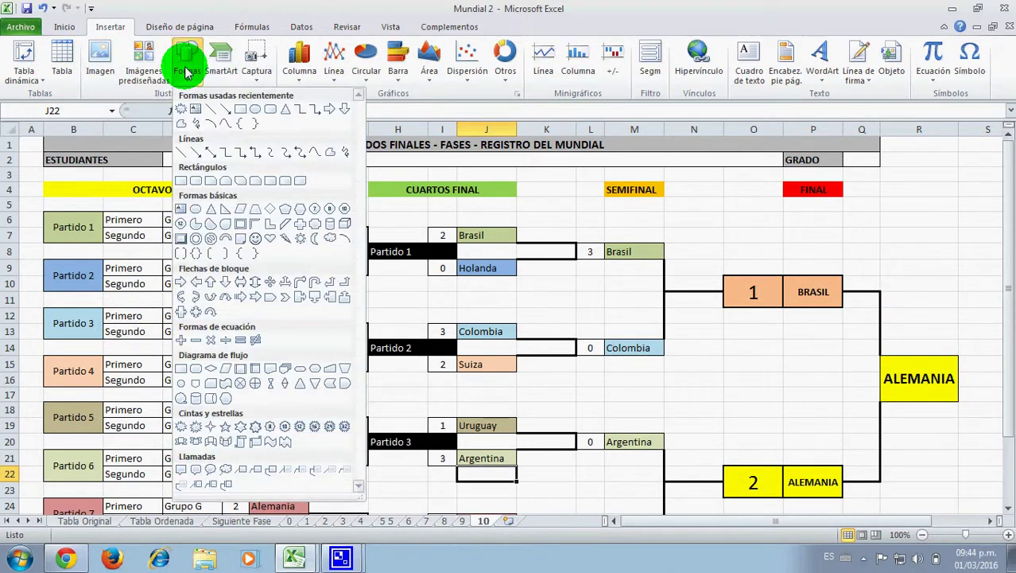
click(182, 428)
mouse_move(905, 291)
mouse_down()
mouse_move(963, 352)
mouse_move(984, 359)
mouse_up()
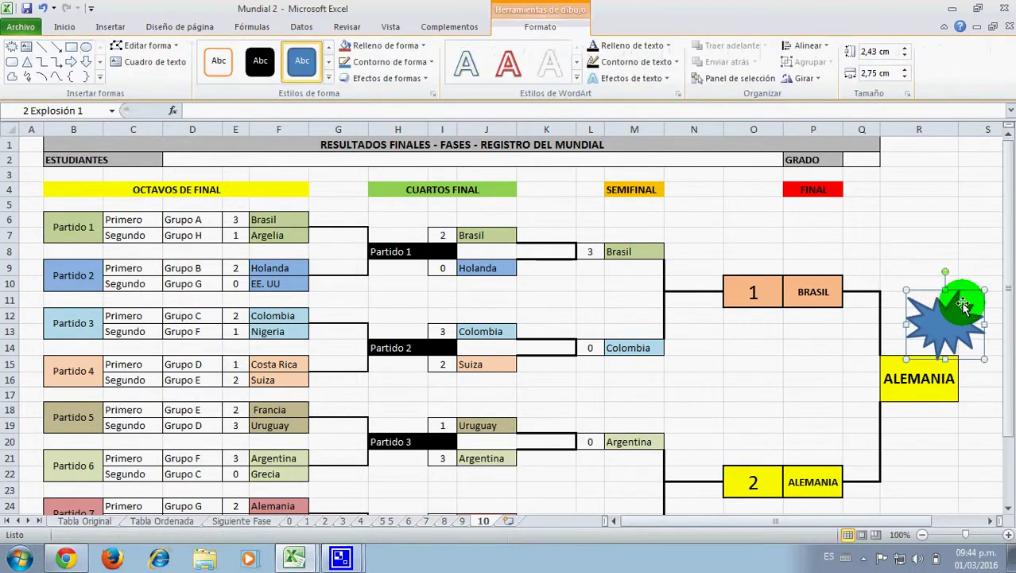
drag(947, 289, 944, 272)
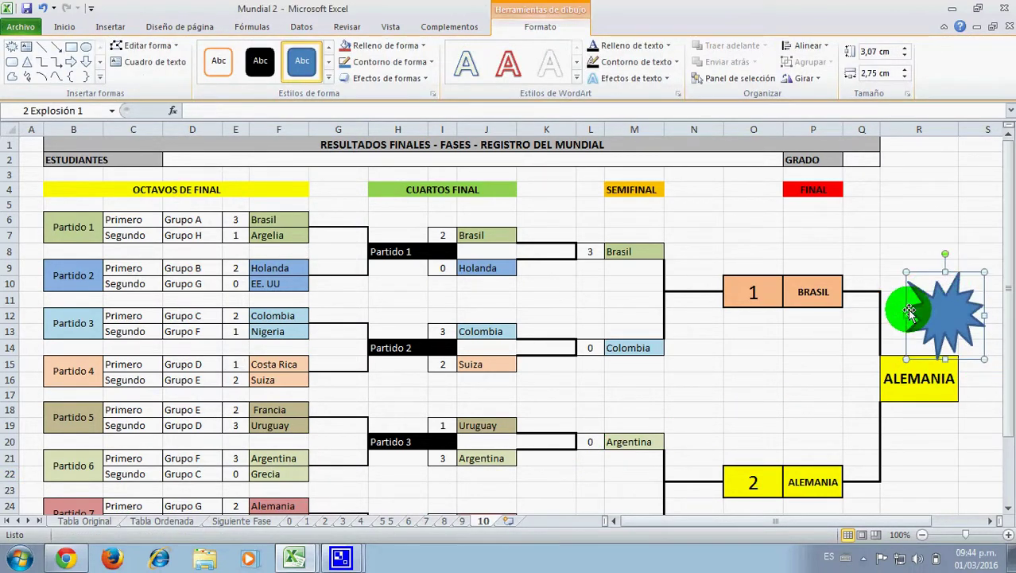
drag(904, 315, 898, 315)
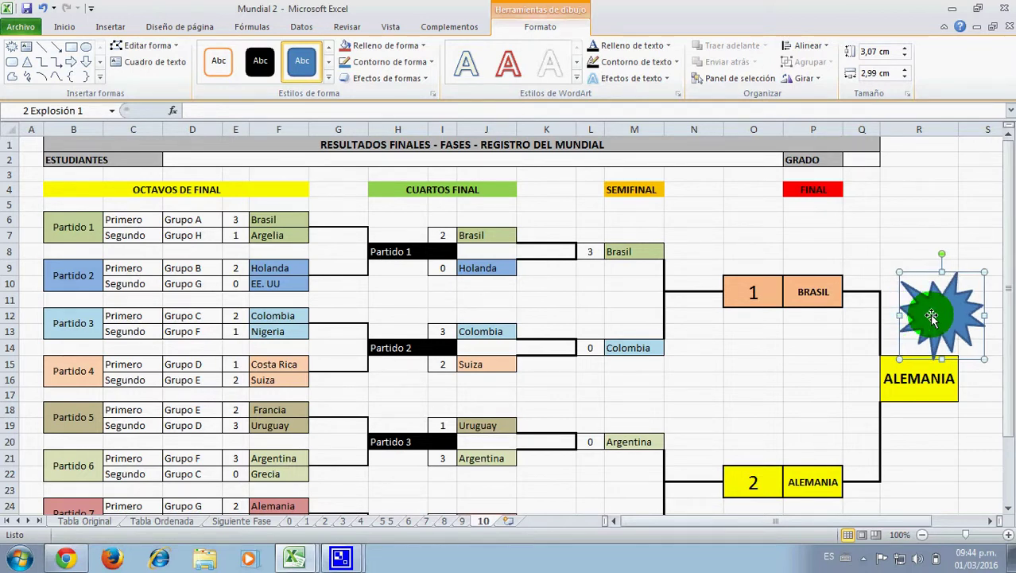
- Label the explosion shape "campeon" and format its text as bold 18 pt
click(110, 27)
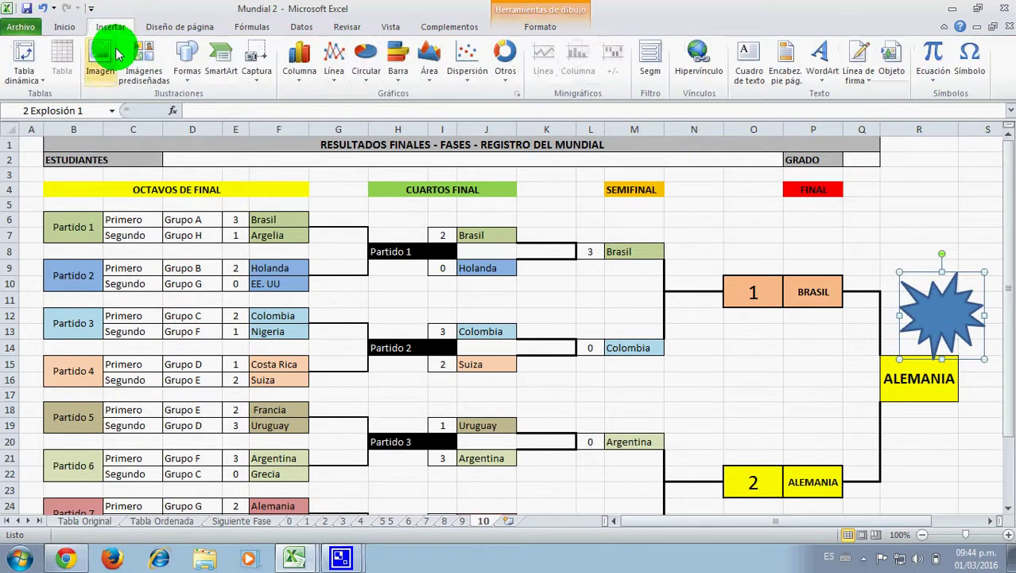
click(749, 64)
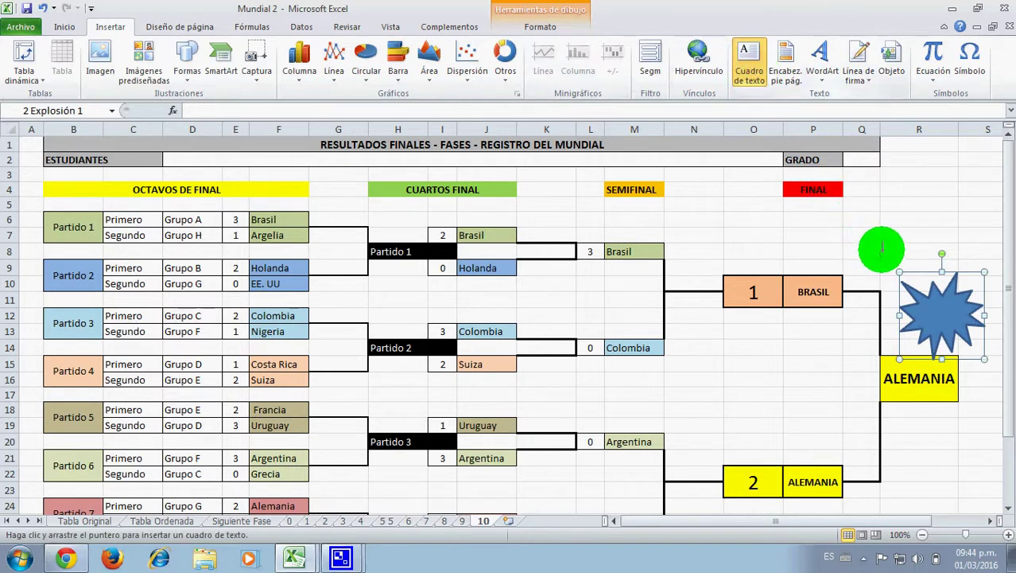
key(Escape)
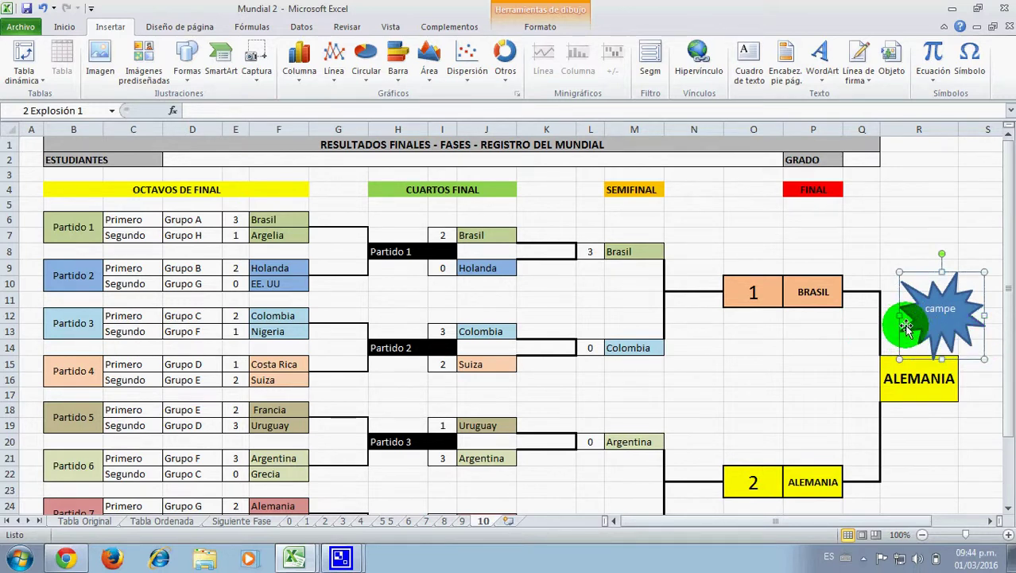
click(64, 26)
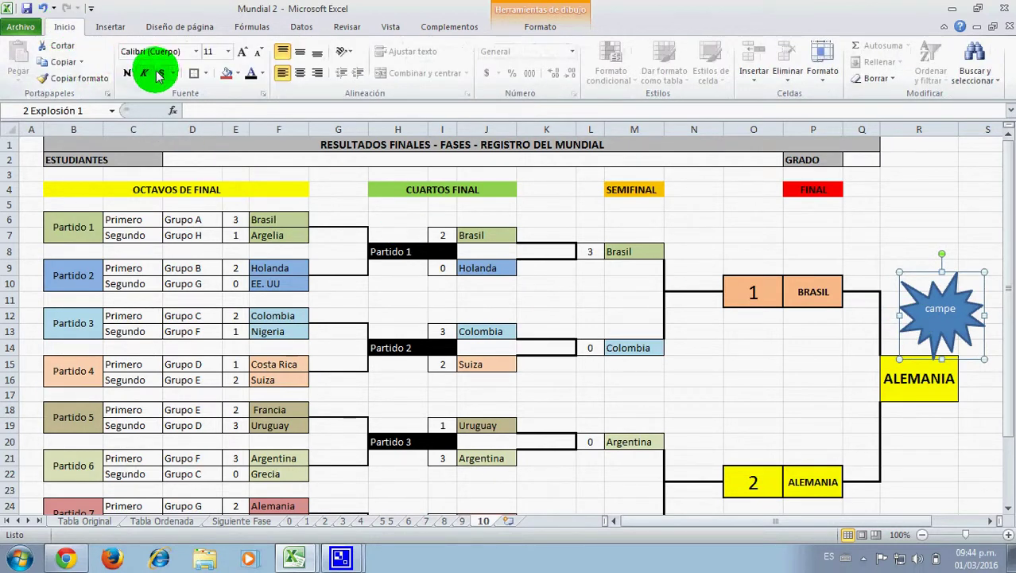
click(127, 72)
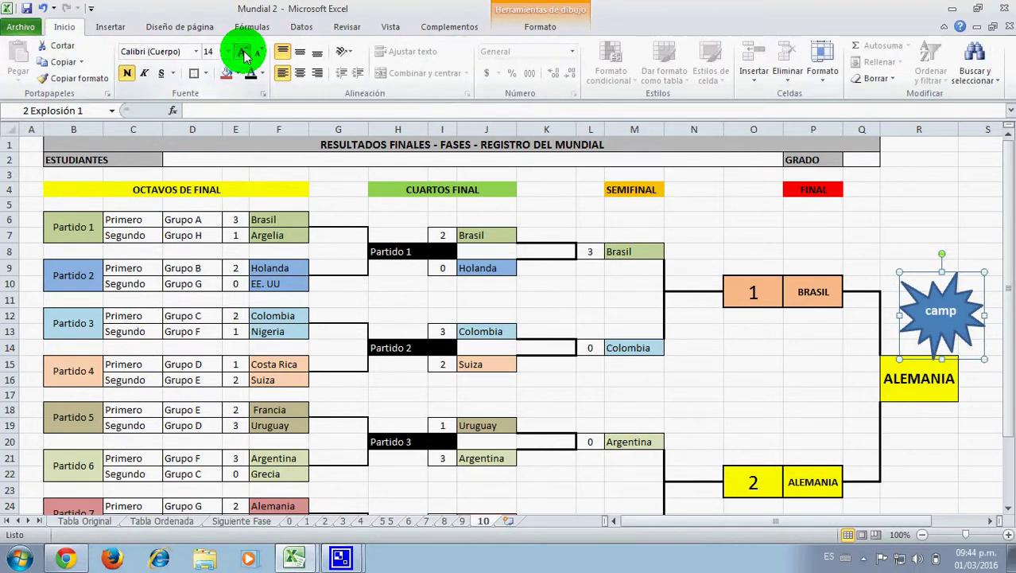
- Enlarge the explosion shape until "campeon" fits on one line, and tilt it slightly counterclockwise above the ALEMANIA box
drag(900, 272, 868, 257)
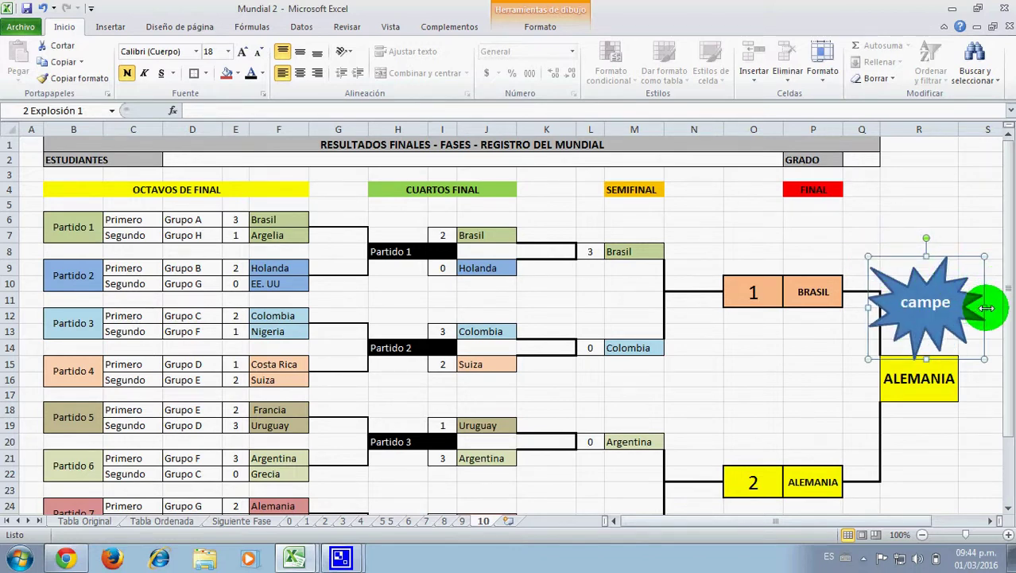
drag(986, 307, 1000, 305)
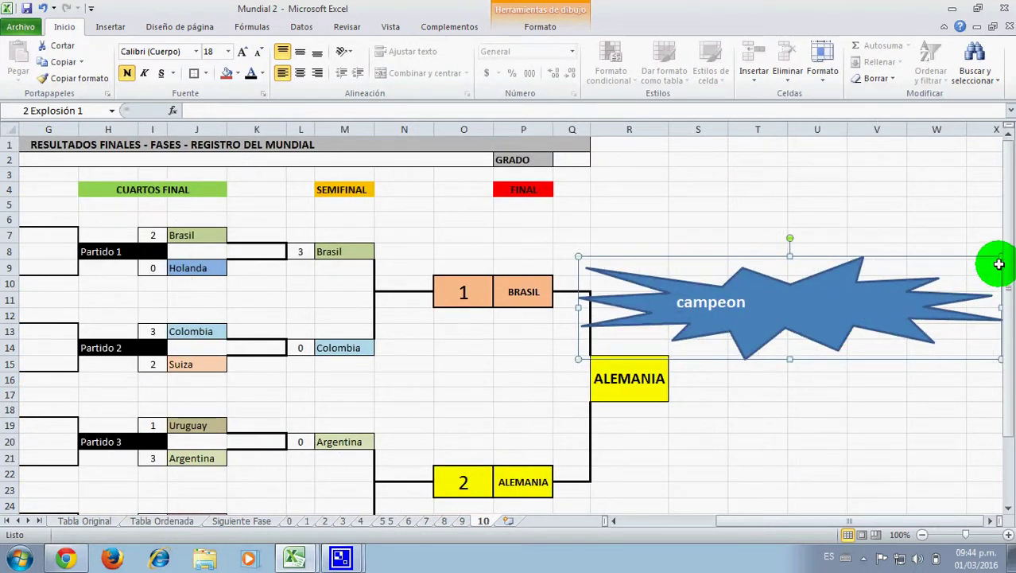
drag(1000, 258, 693, 257)
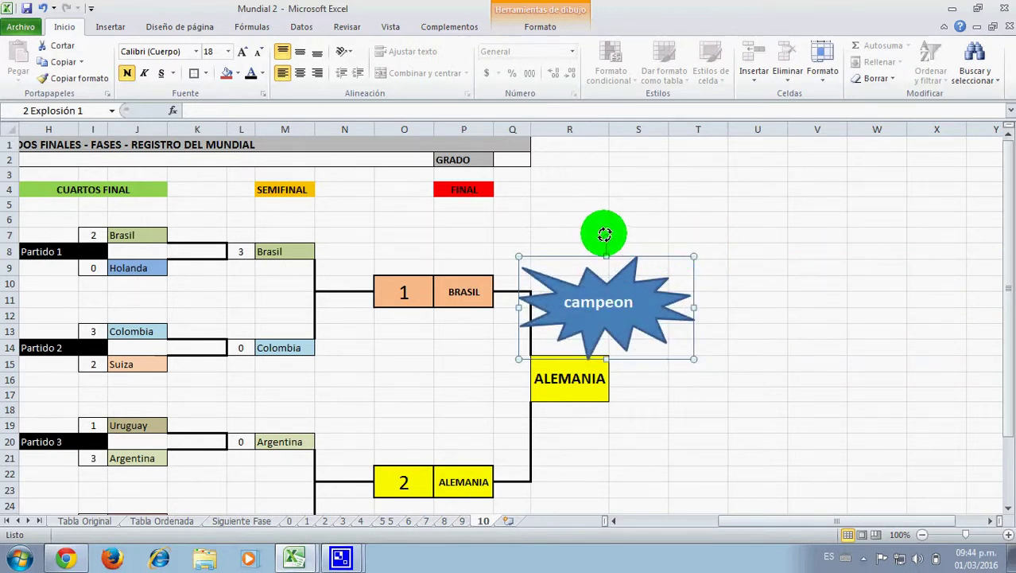
mouse_move(605, 234)
mouse_down()
mouse_move(585, 229)
mouse_move(593, 255)
mouse_up()
click(636, 408)
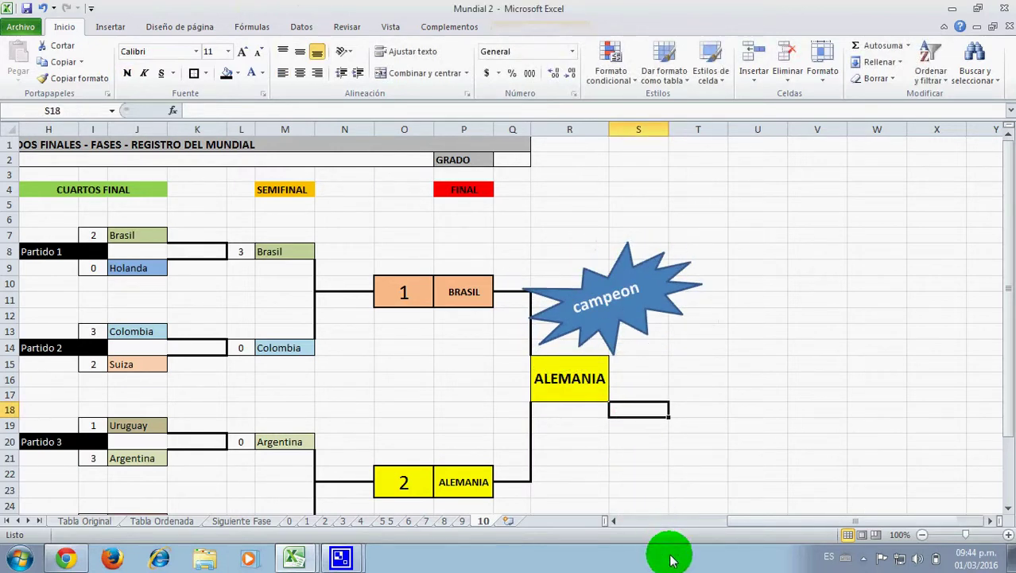
click(614, 522)
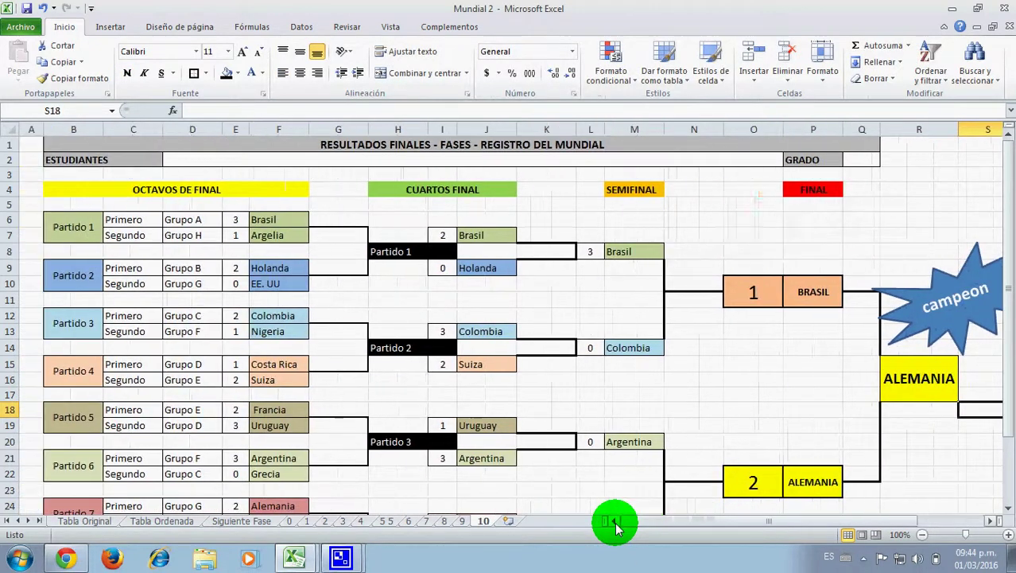
scroll(423, 382, down, 1)
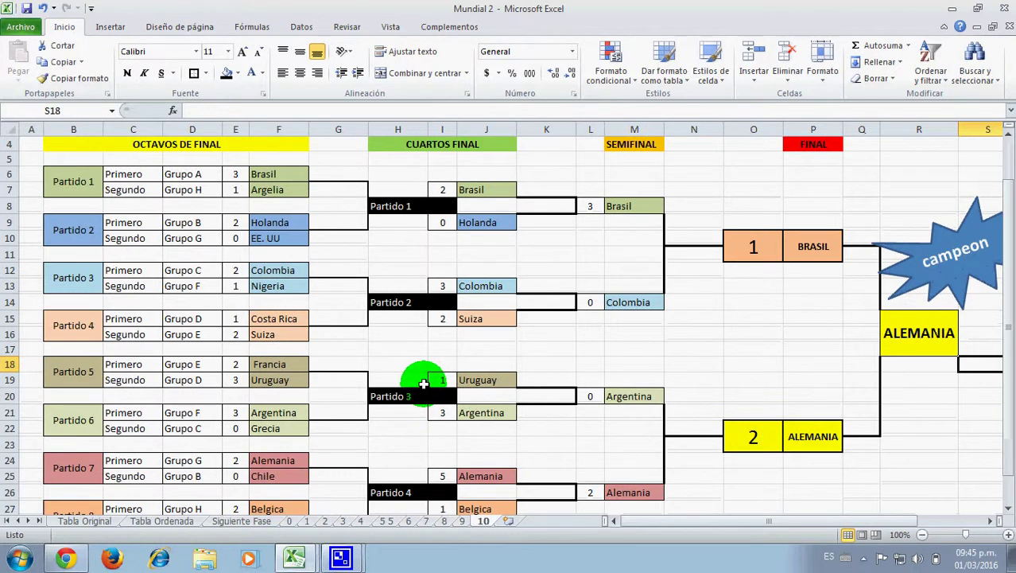